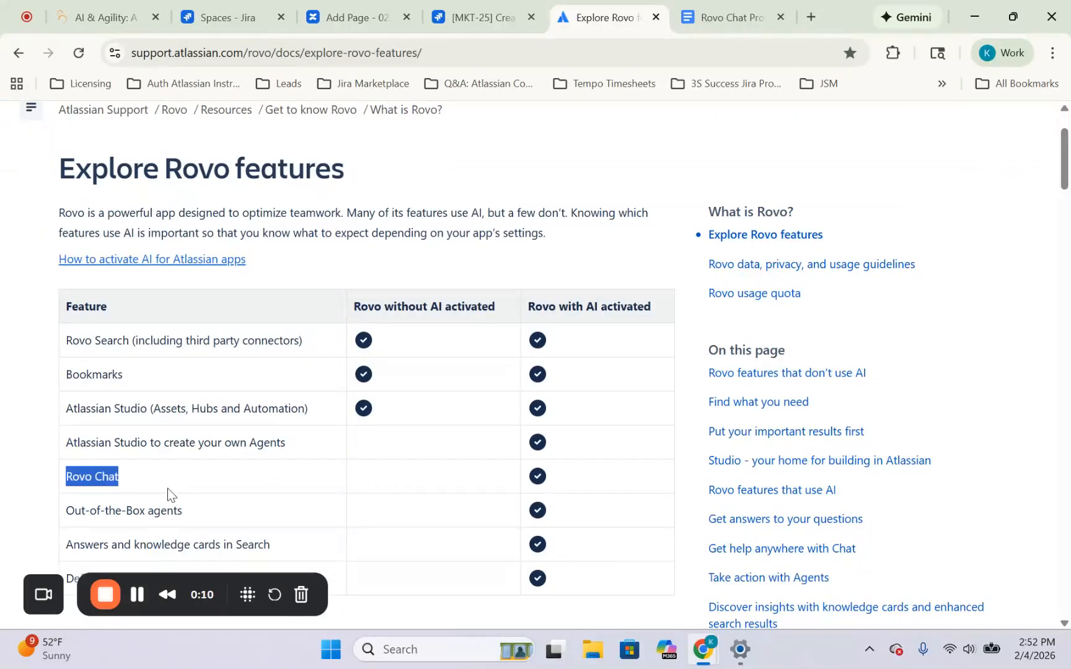
# Switch to Jira and look over work item MKT-25, the Marketing Scrum Board's active sprint and its backlog
pyautogui.click(1048, 393)
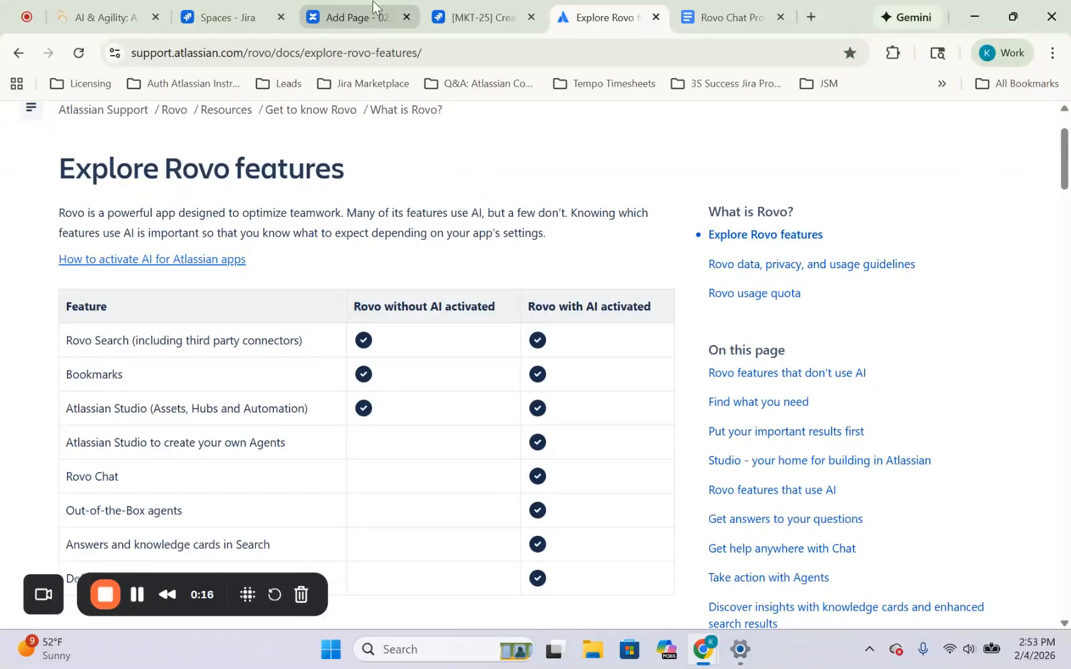
pyautogui.click(457, 11)
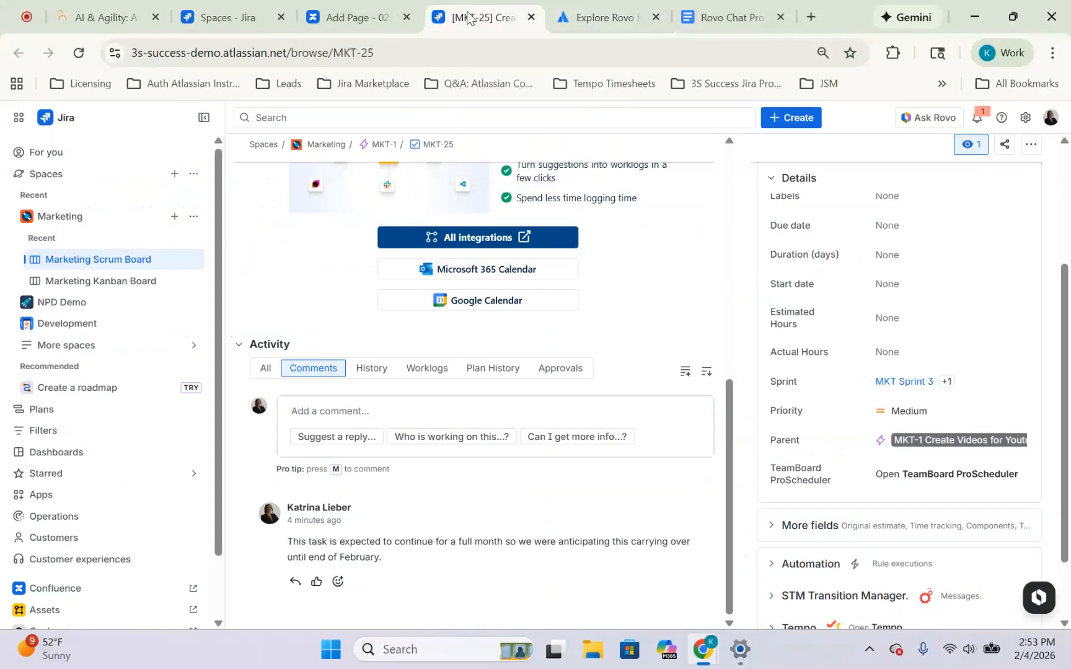
pyautogui.moveTo(728, 437); pyautogui.dragTo(714, 155)
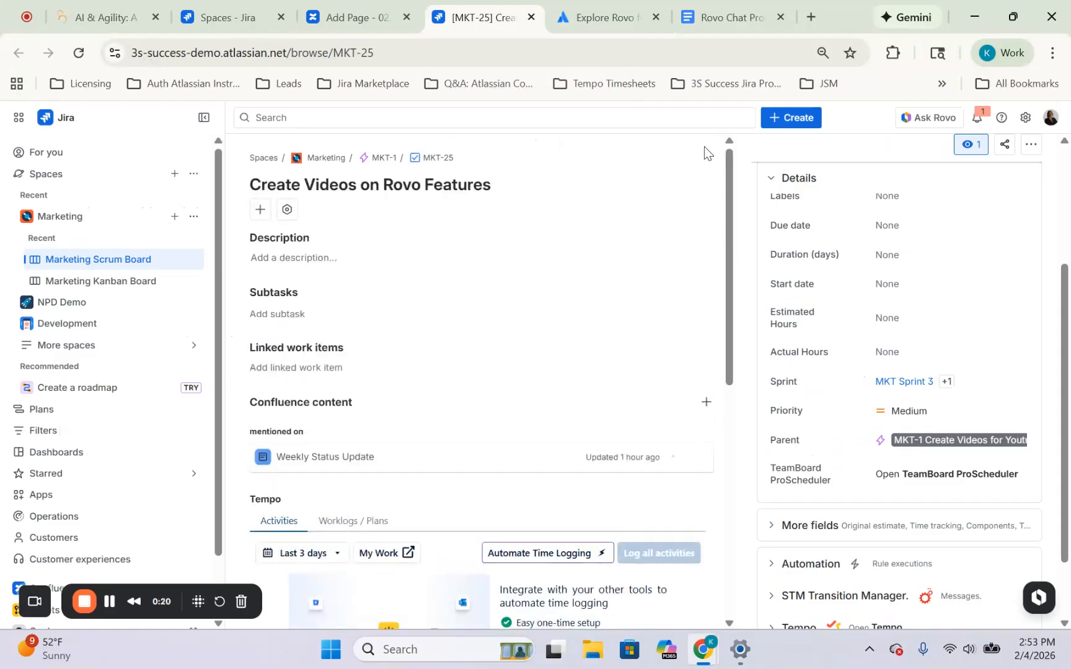
pyautogui.click(71, 261)
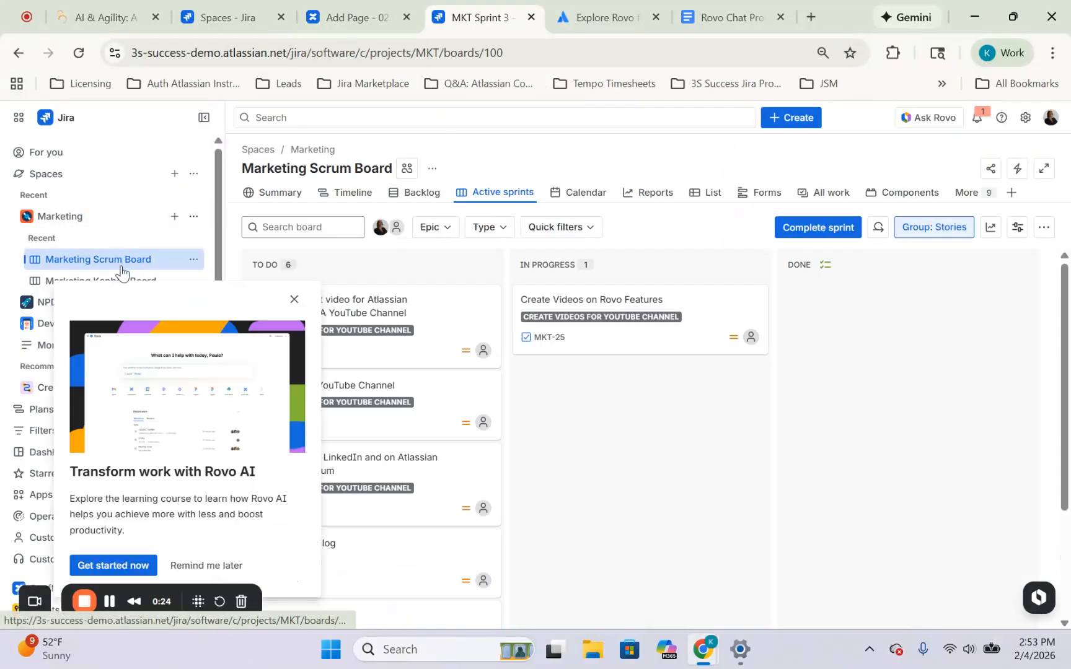
pyautogui.click(292, 300)
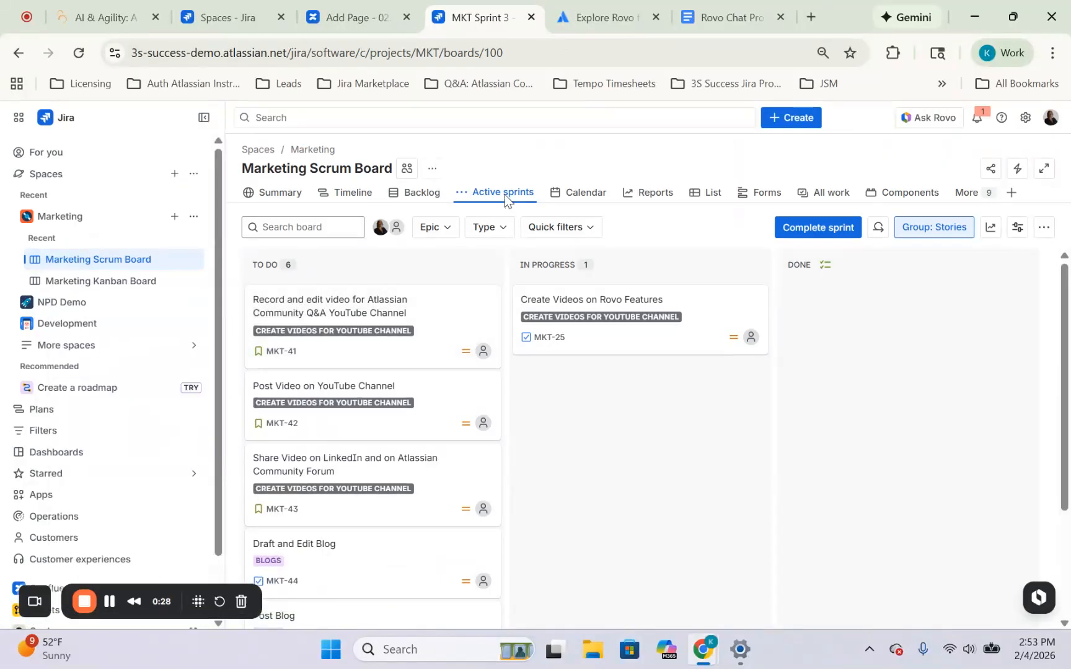
pyautogui.click(417, 194)
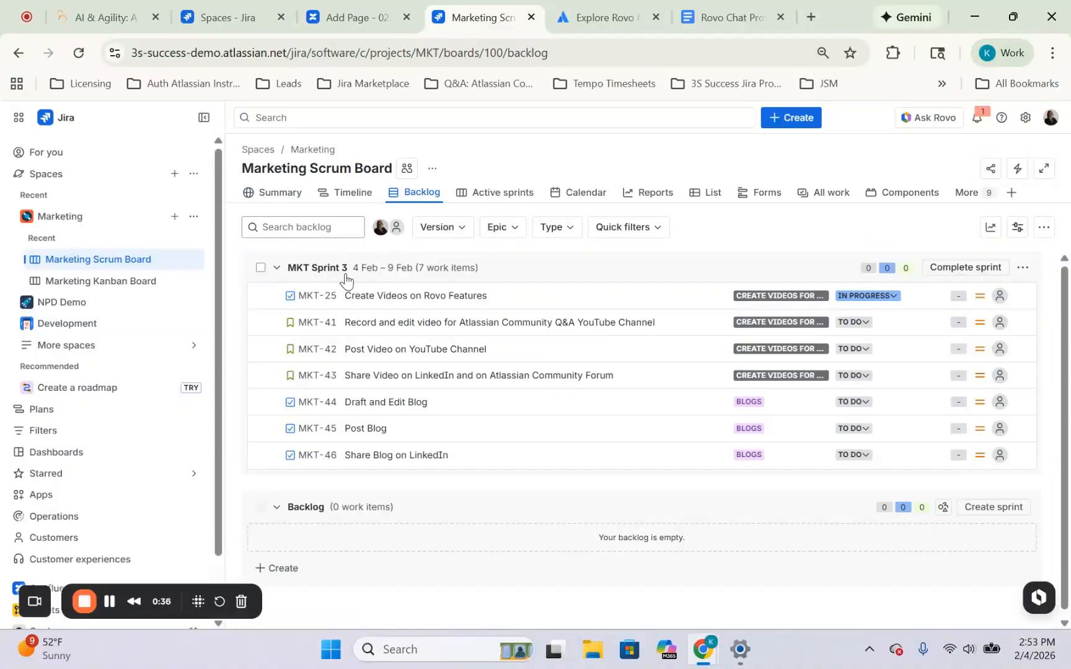
# Open the Marketing Scrum Board's Sprint Report and look through it for MKT Sprint 2
pyautogui.click(628, 194)
pyautogui.click(647, 196)
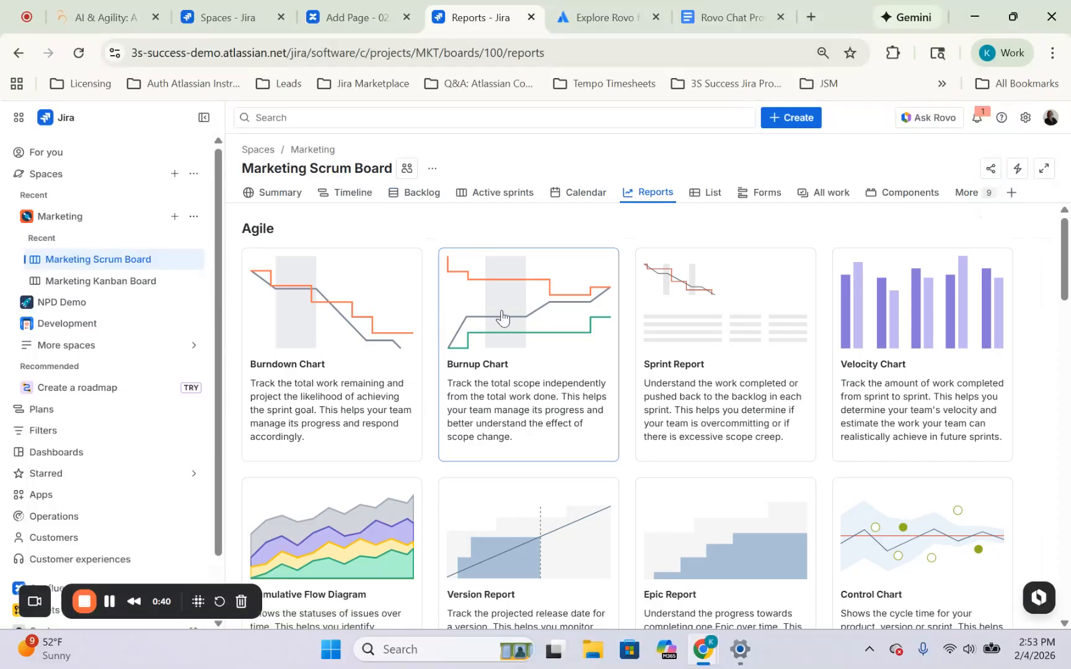
pyautogui.click(765, 379)
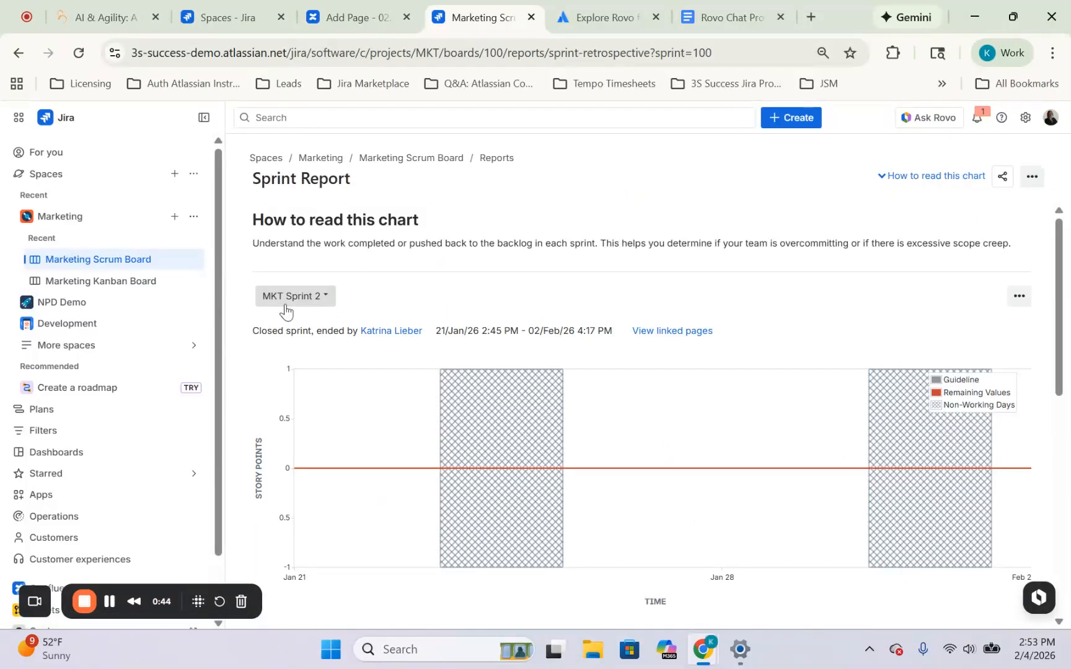
pyautogui.moveTo(1059, 264); pyautogui.dragTo(1035, 604)
pyautogui.moveTo(1062, 480); pyautogui.dragTo(1059, 164)
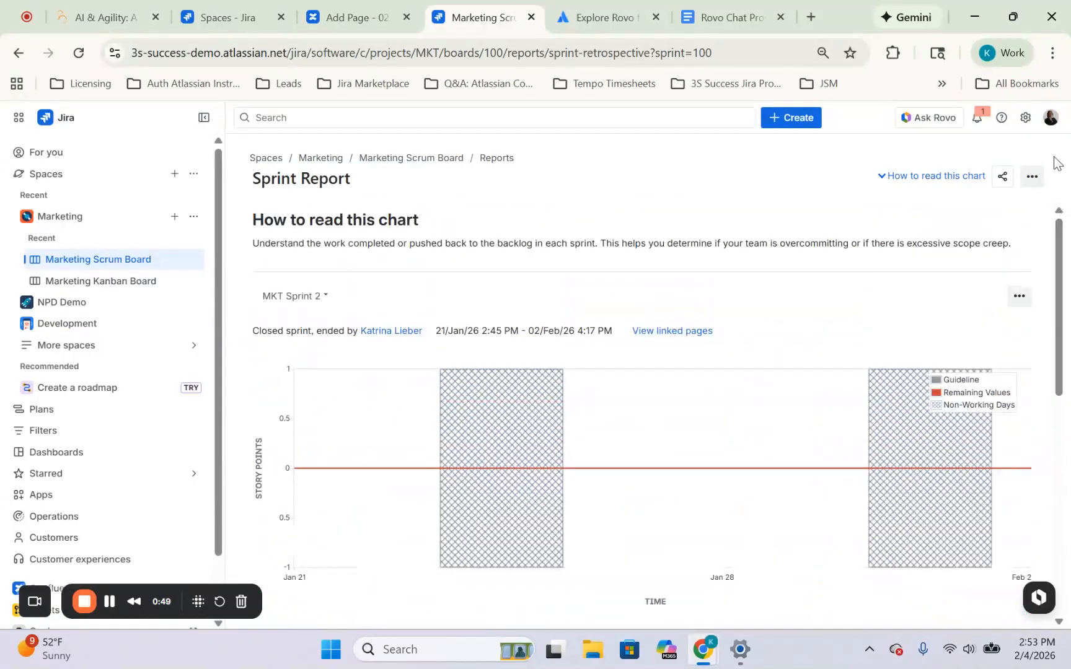
# In the Confluence draft 02.04.2026 Weekly Status Update, place the cursor under "Work Targeted for Completion within the Last Week" and open Rovo chat
pyautogui.click(380, 14)
pyautogui.moveTo(1069, 469); pyautogui.dragTo(1046, 361)
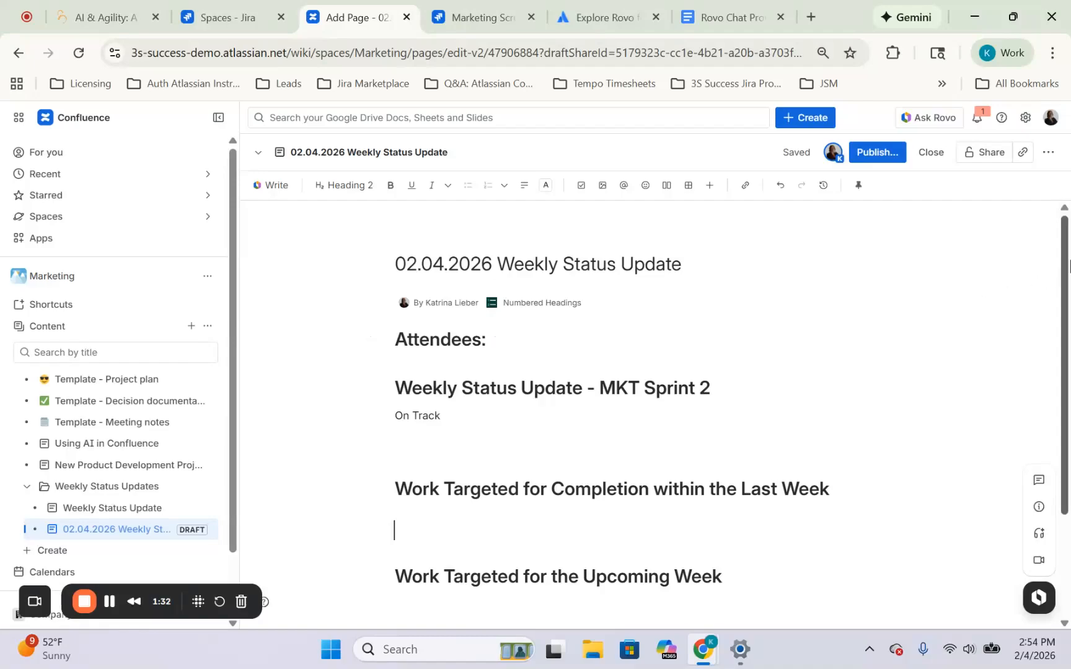
pyautogui.moveTo(1069, 262)
pyautogui.mouseDown()
pyautogui.moveTo(1070, 325)
pyautogui.moveTo(1063, 249)
pyautogui.mouseUp()
pyautogui.click(406, 517)
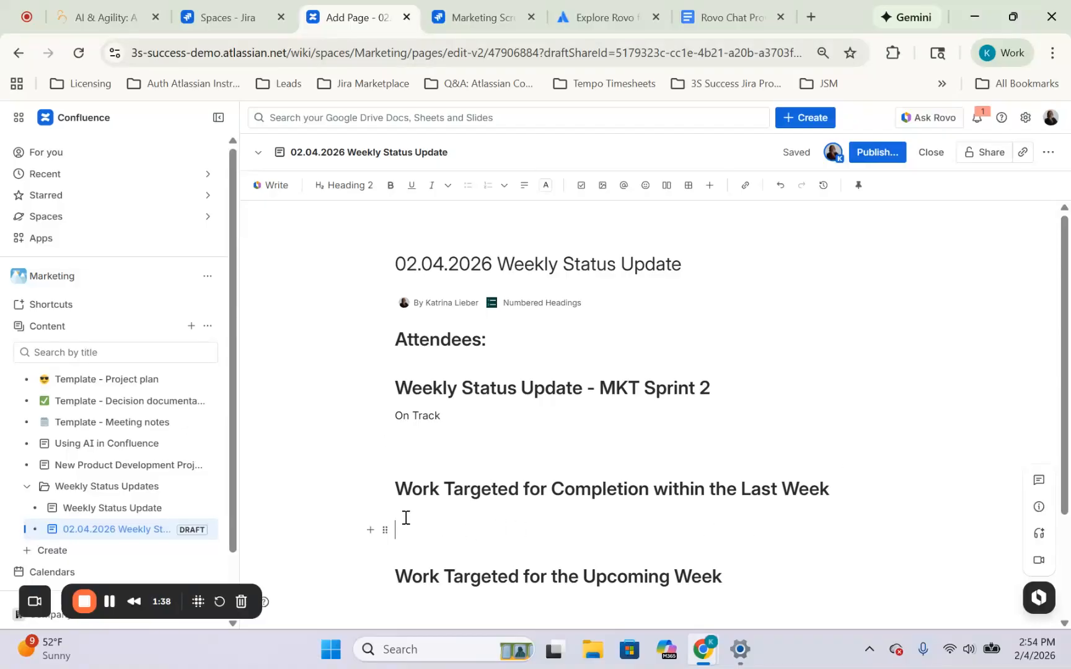
pyautogui.click(936, 124)
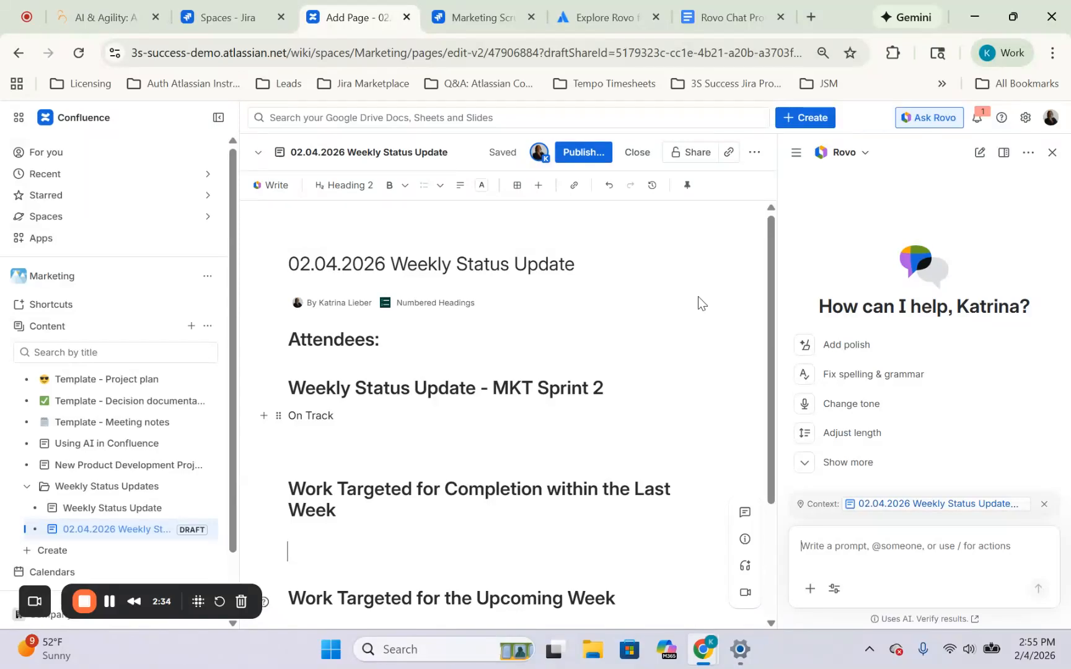
# Read the CARE Framework section of the AI & Agility course and return to the Confluence draft
pyautogui.click(90, 10)
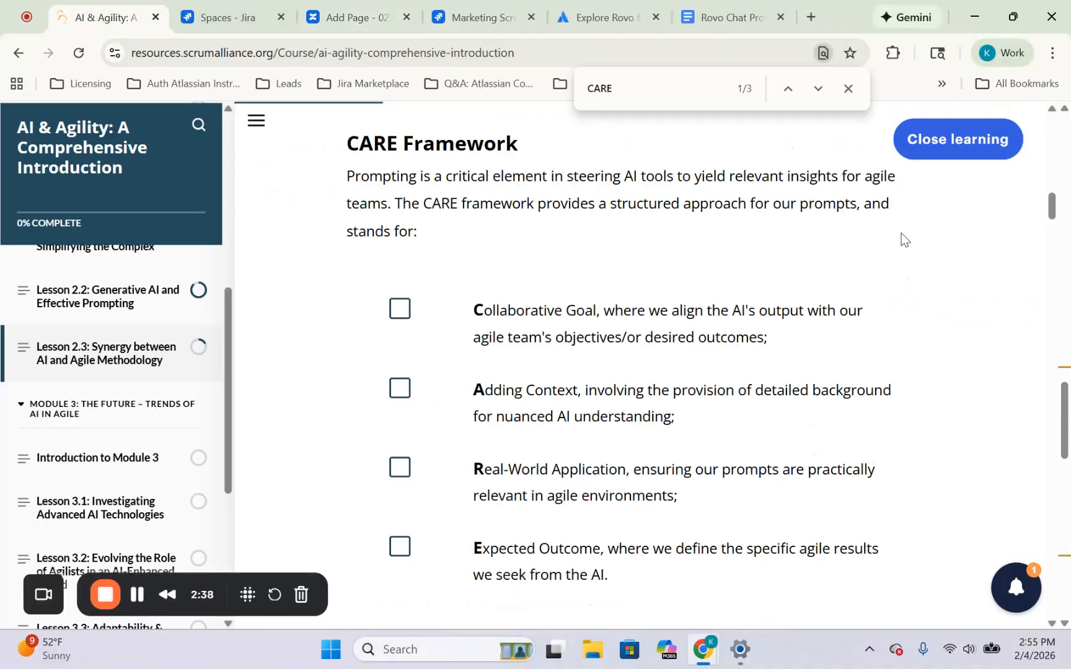
pyautogui.click(848, 88)
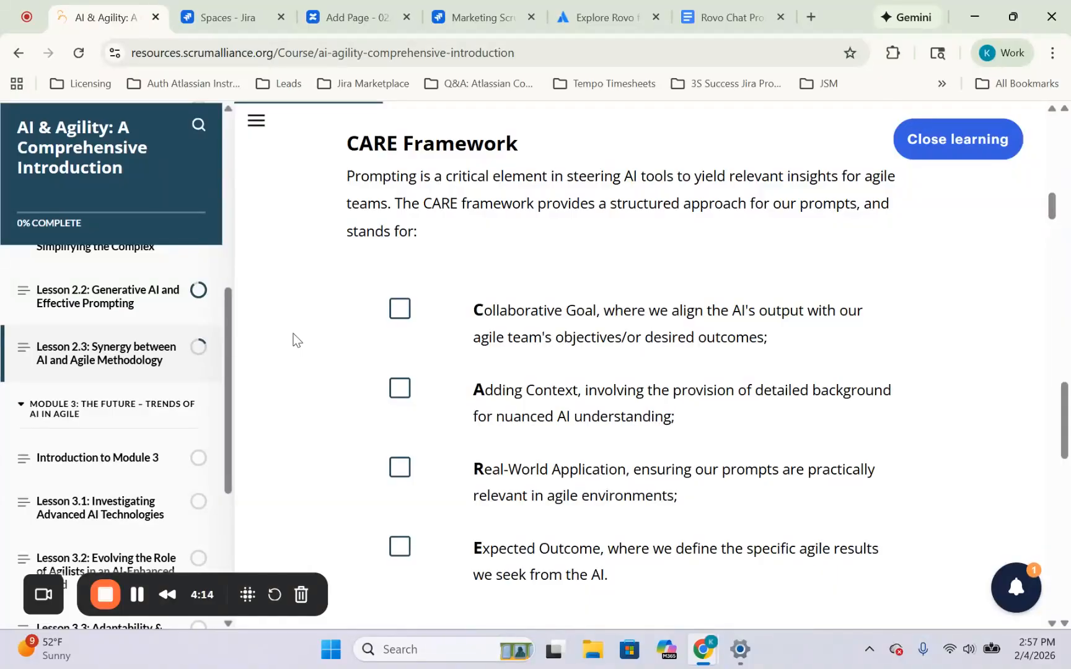
pyautogui.click(223, 10)
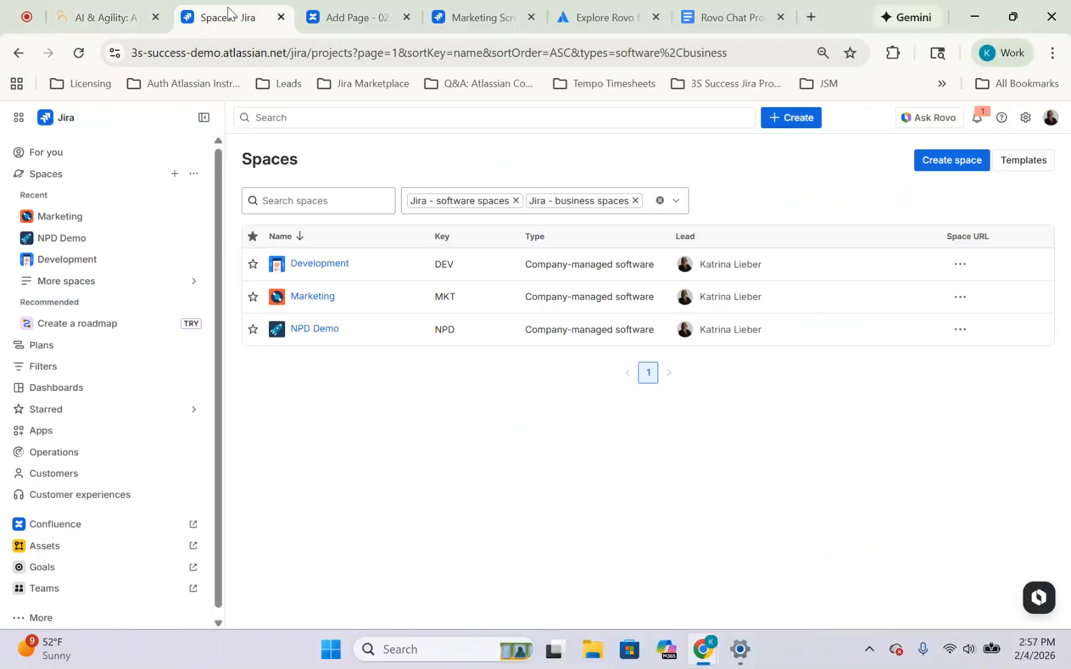
pyautogui.click(355, 27)
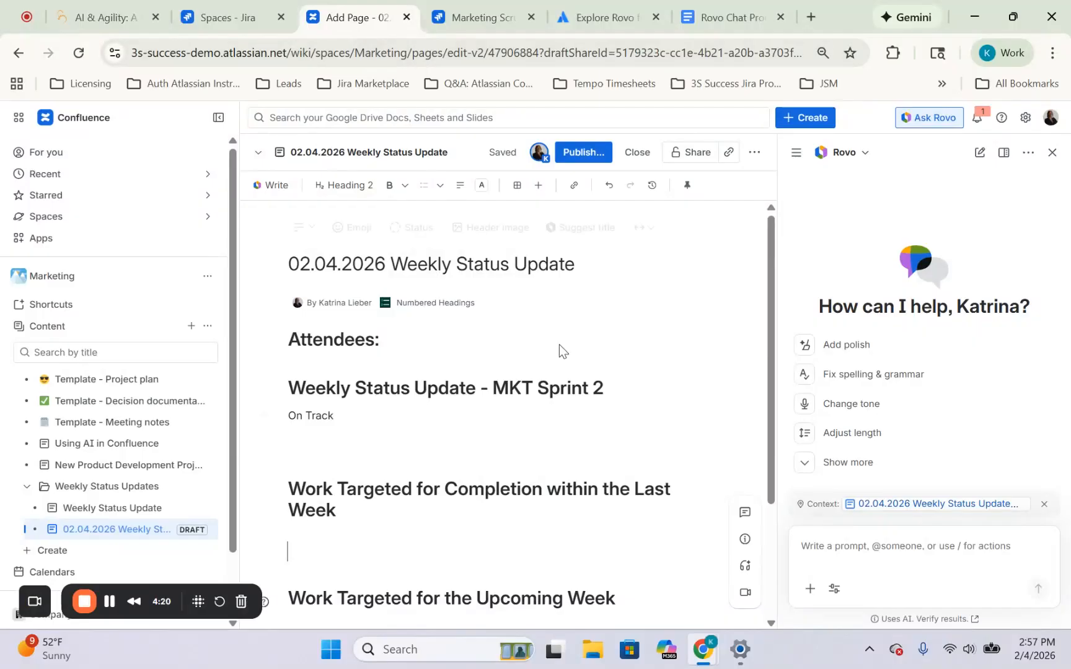
# Copy the prompt under "Listing work targeted in previous week" from the Google Docs prompt document into Rovo chat on the Confluence draft
pyautogui.click(724, 23)
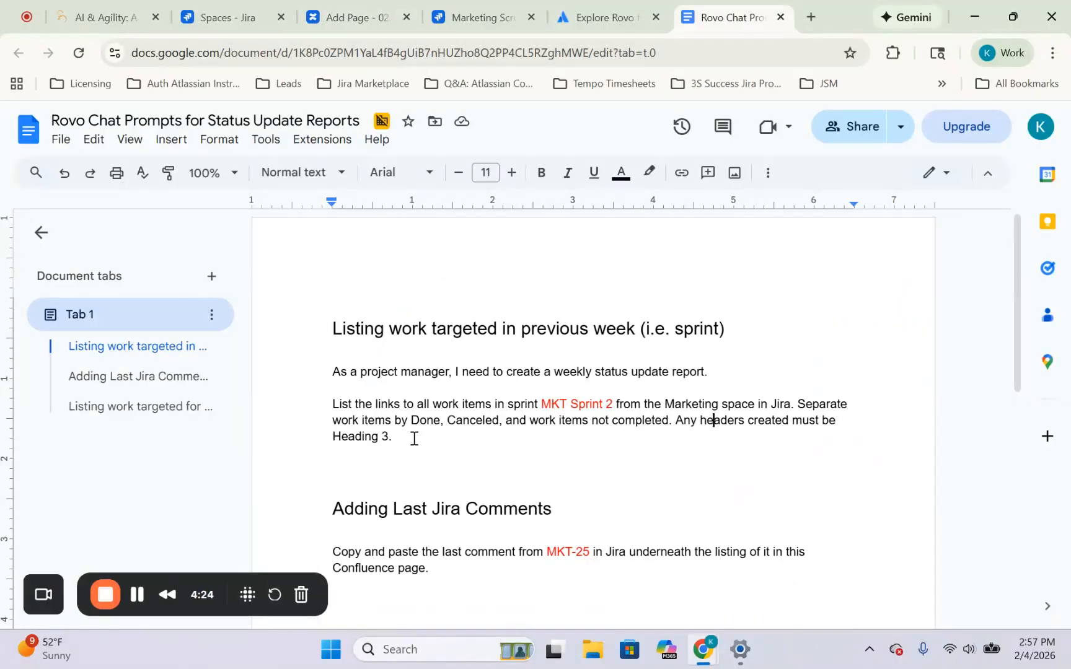
pyautogui.moveTo(391, 436); pyautogui.dragTo(330, 374)
pyautogui.hotkey('ctrl', 'c')
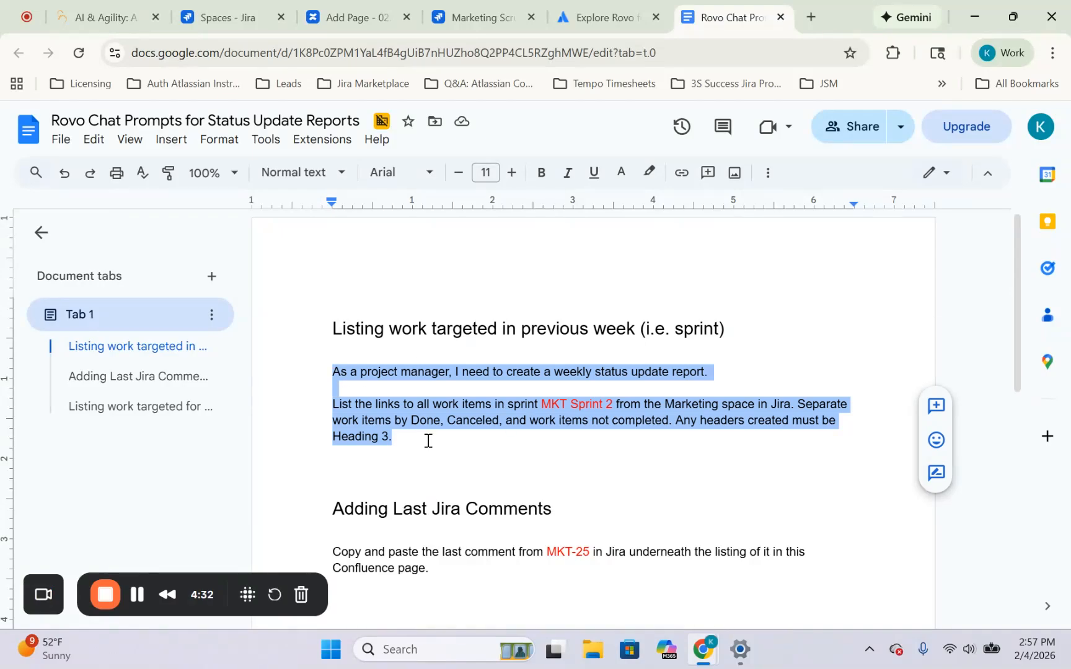
pyautogui.click(336, 6)
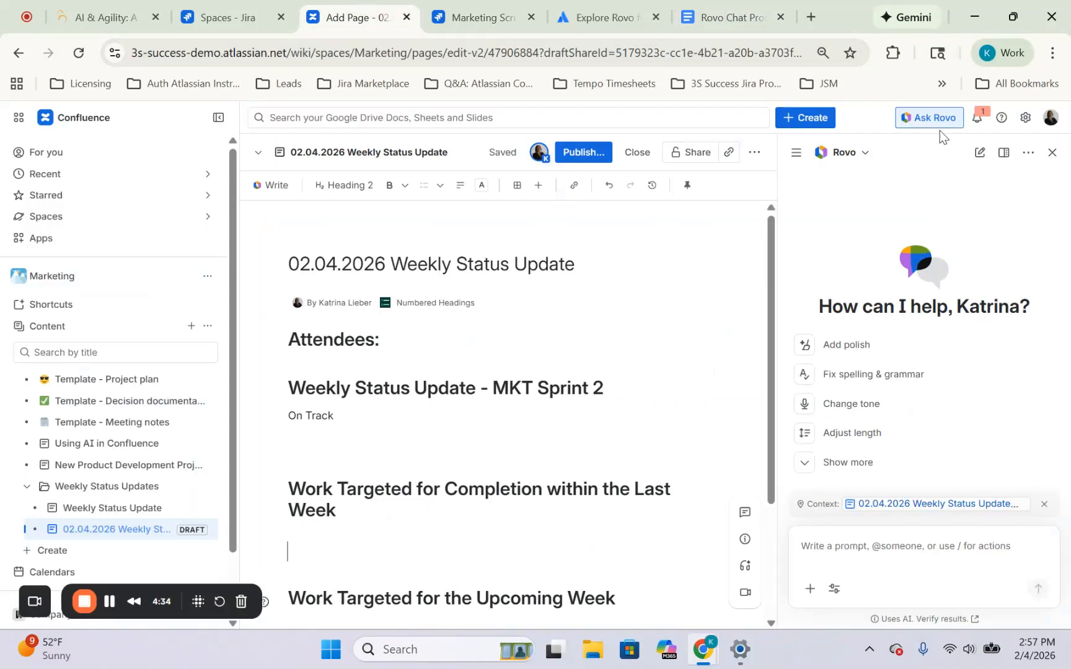
pyautogui.click(1052, 153)
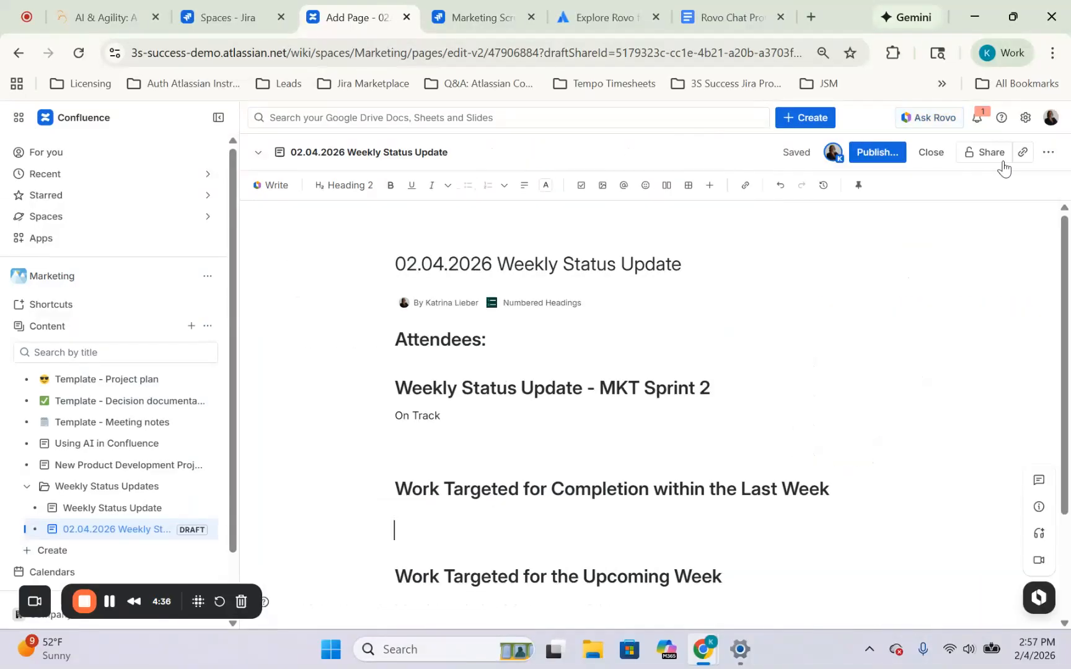
pyautogui.click(926, 127)
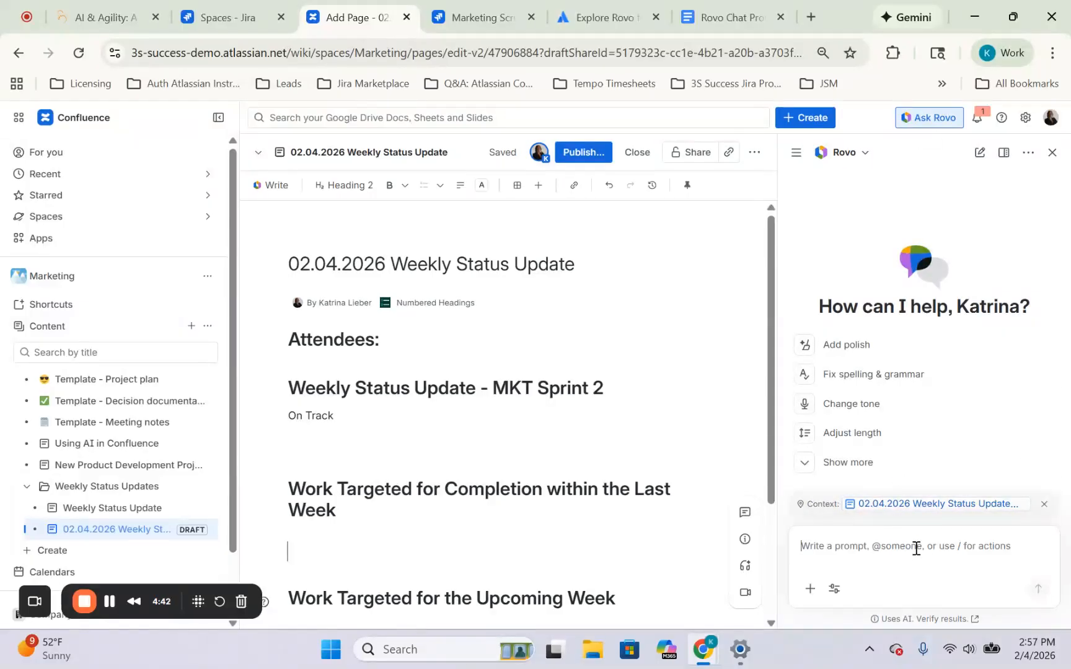
pyautogui.hotkey('ctrl', 'v')
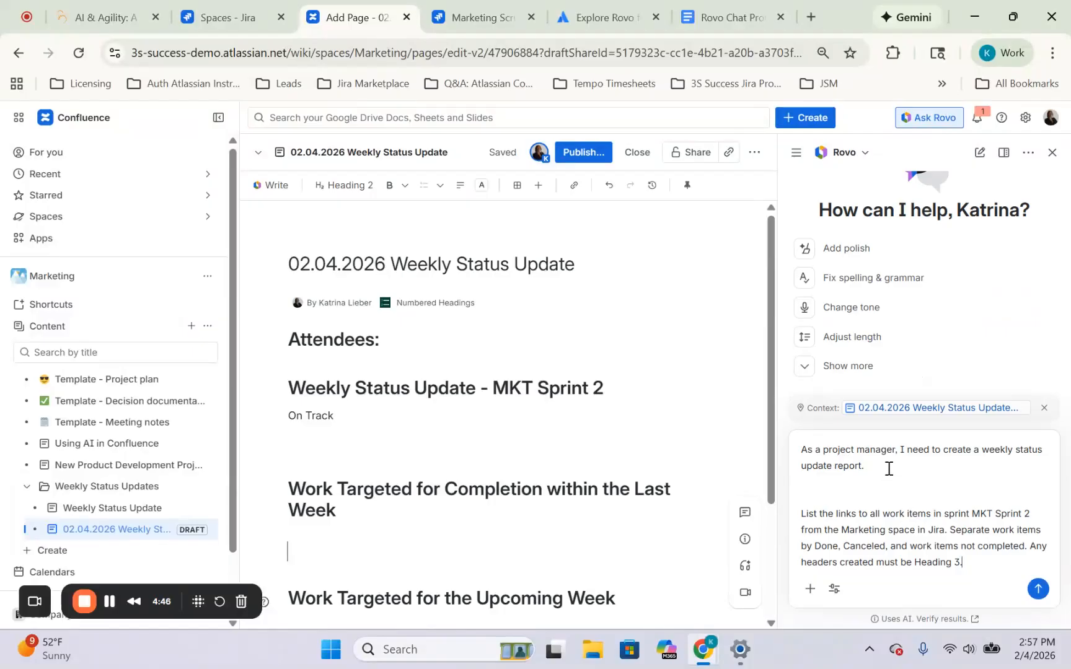
# Examine the prompt's wording: the project manager role, work items, MKT Sprint 2, Marketing space, status grouping and Heading 3 instruction
pyautogui.moveTo(900, 450); pyautogui.dragTo(752, 457)
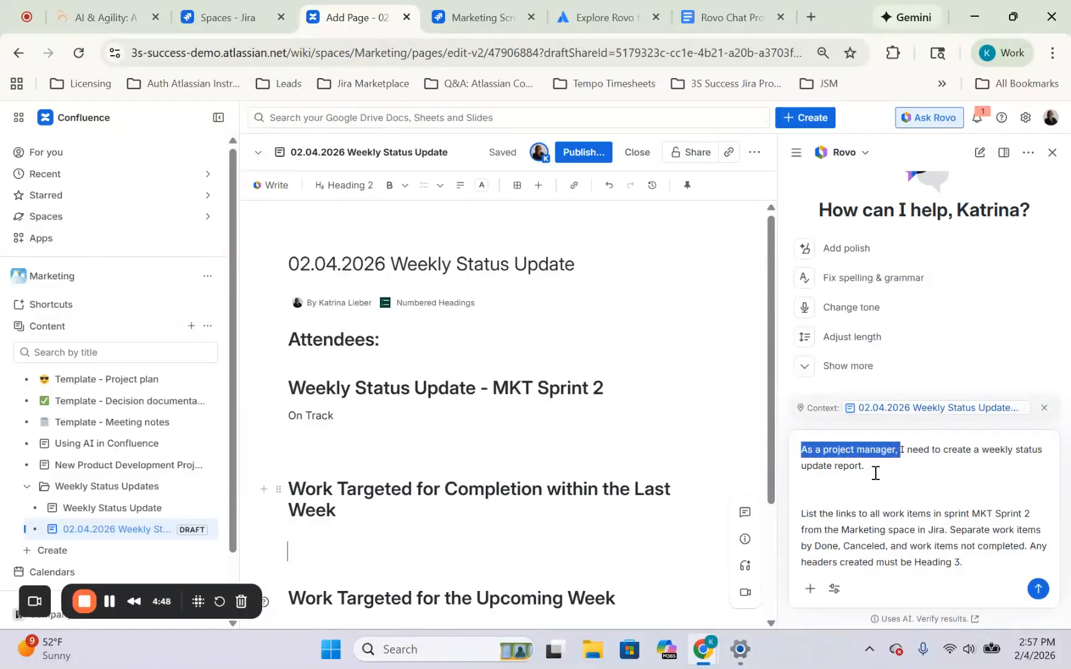
pyautogui.click(964, 487)
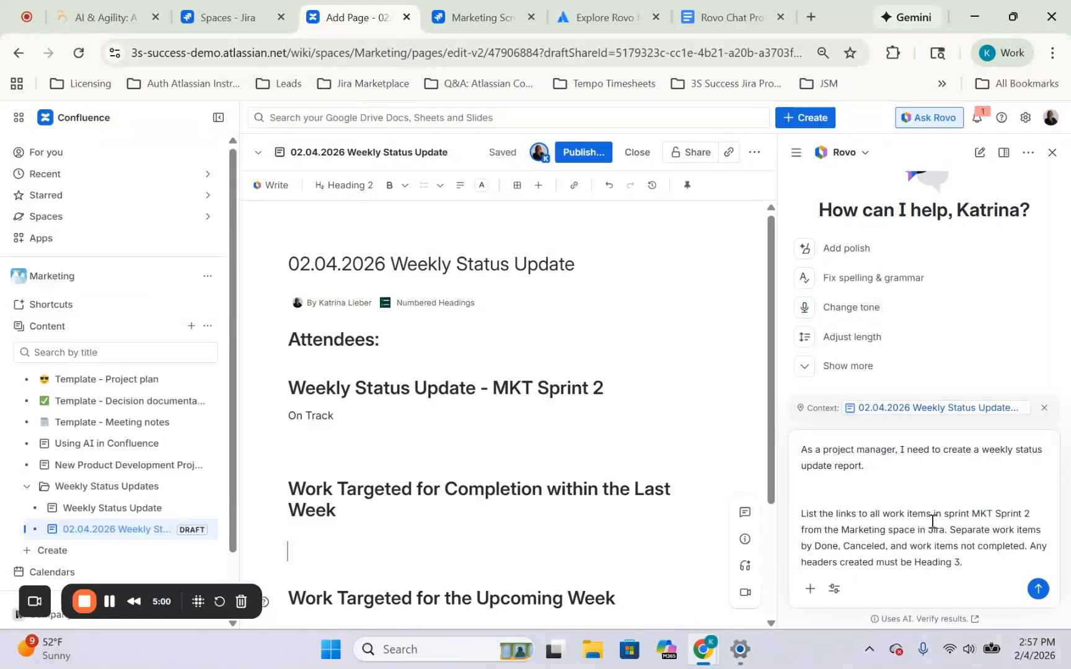
pyautogui.moveTo(934, 511); pyautogui.dragTo(882, 515)
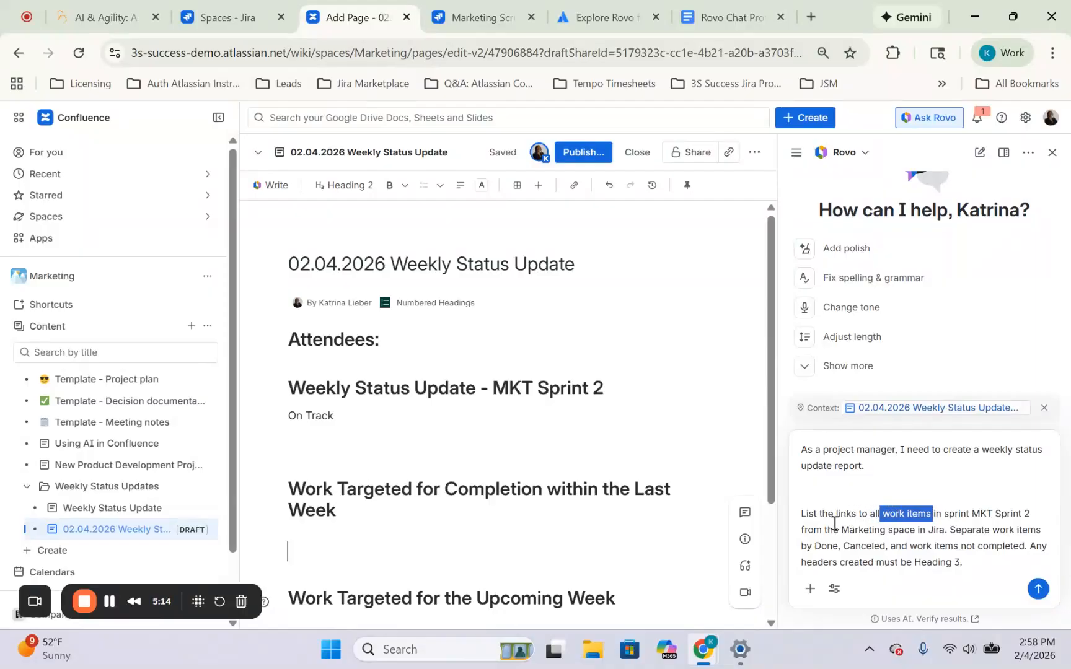
pyautogui.click(874, 518)
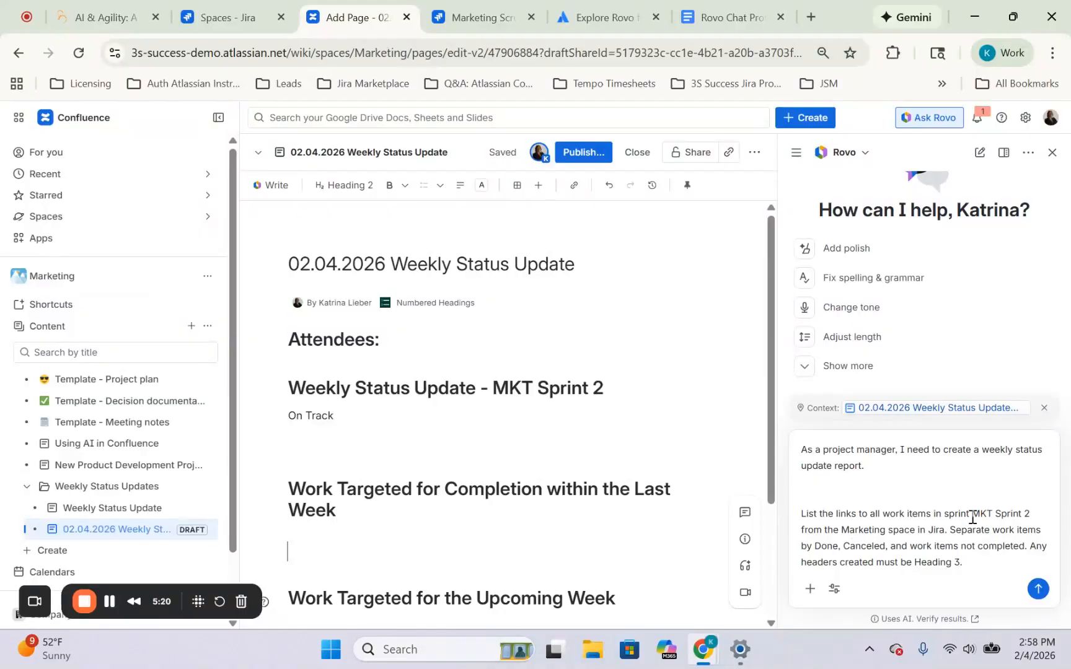
pyautogui.moveTo(972, 515); pyautogui.dragTo(1054, 527)
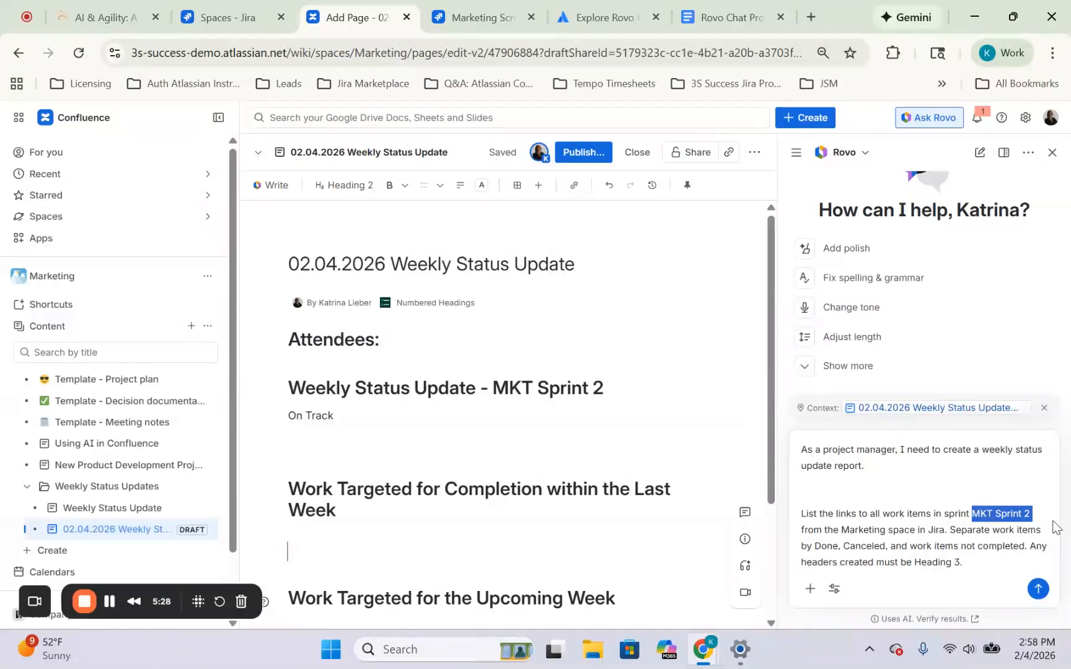
pyautogui.moveTo(814, 534); pyautogui.dragTo(888, 534)
pyautogui.click(892, 538)
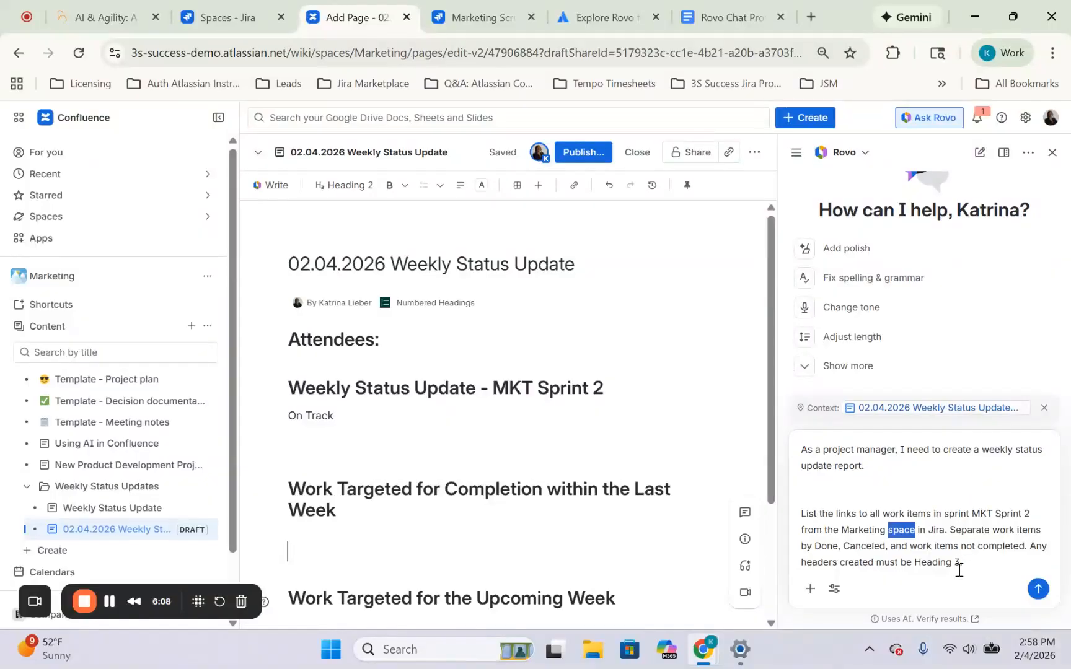
pyautogui.moveTo(959, 570); pyautogui.dragTo(952, 531)
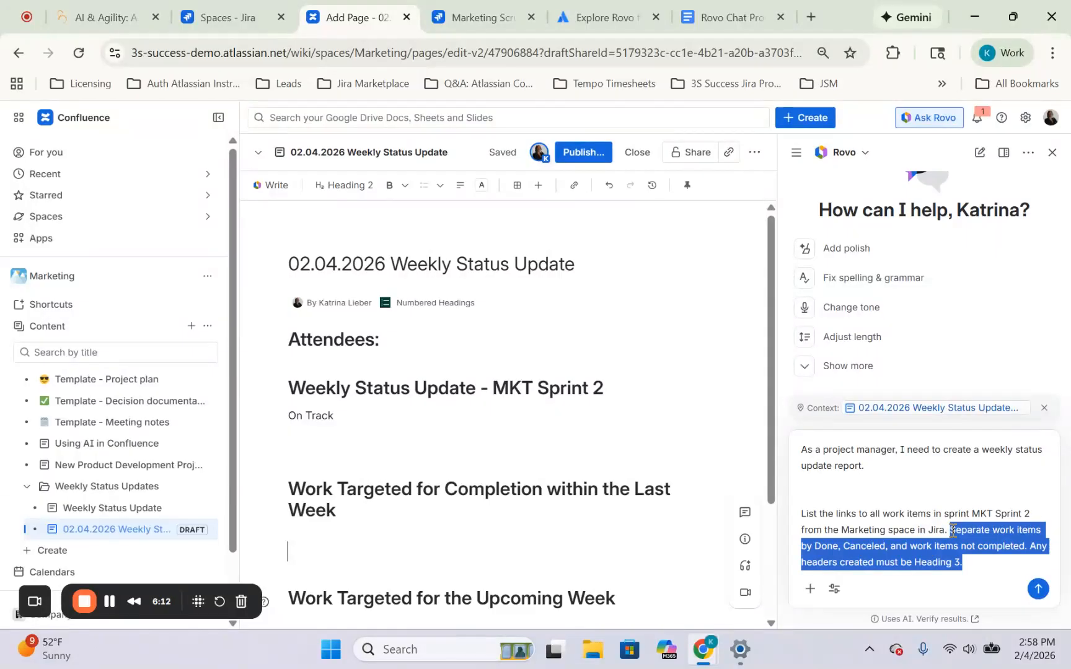
pyautogui.click(971, 565)
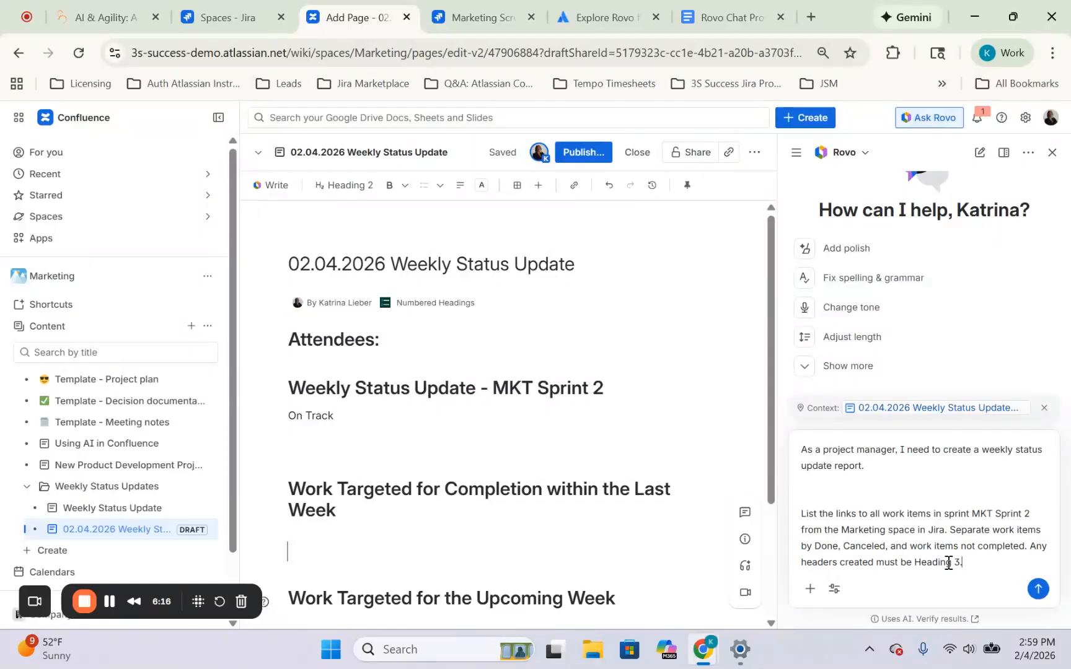
# Submit the prompt to Rovo and review the Done, Canceled and Not Completed sections of its answer
pyautogui.press('Return')
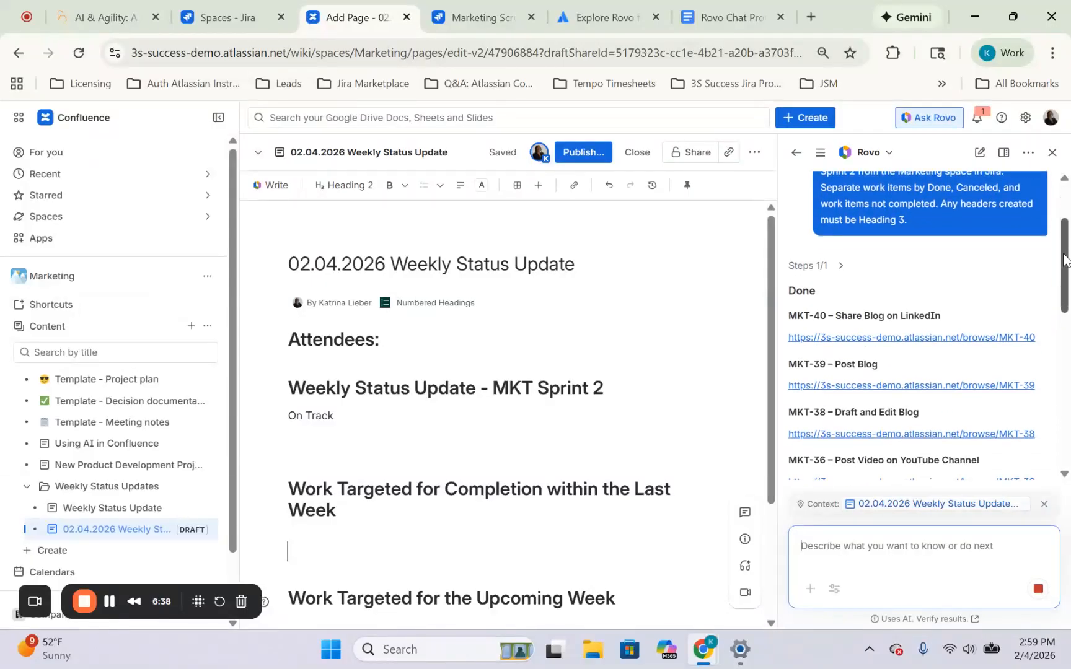
pyautogui.moveTo(1063, 291)
pyautogui.mouseDown()
pyautogui.moveTo(1062, 274)
pyautogui.moveTo(1064, 291)
pyautogui.mouseUp()
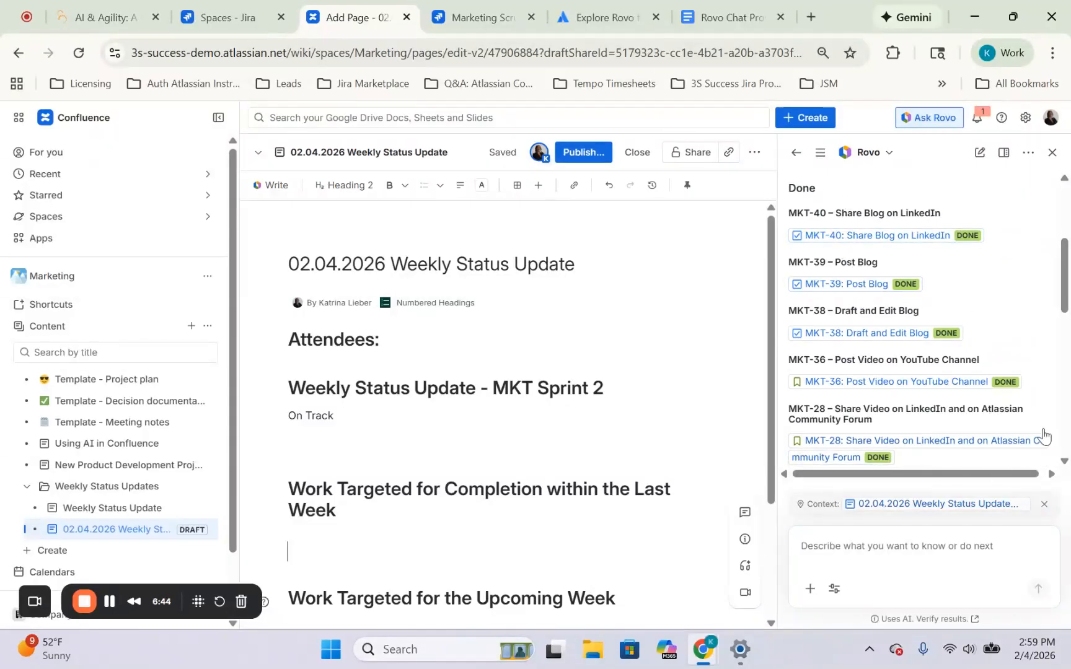
pyautogui.moveTo(1065, 299); pyautogui.dragTo(1067, 343)
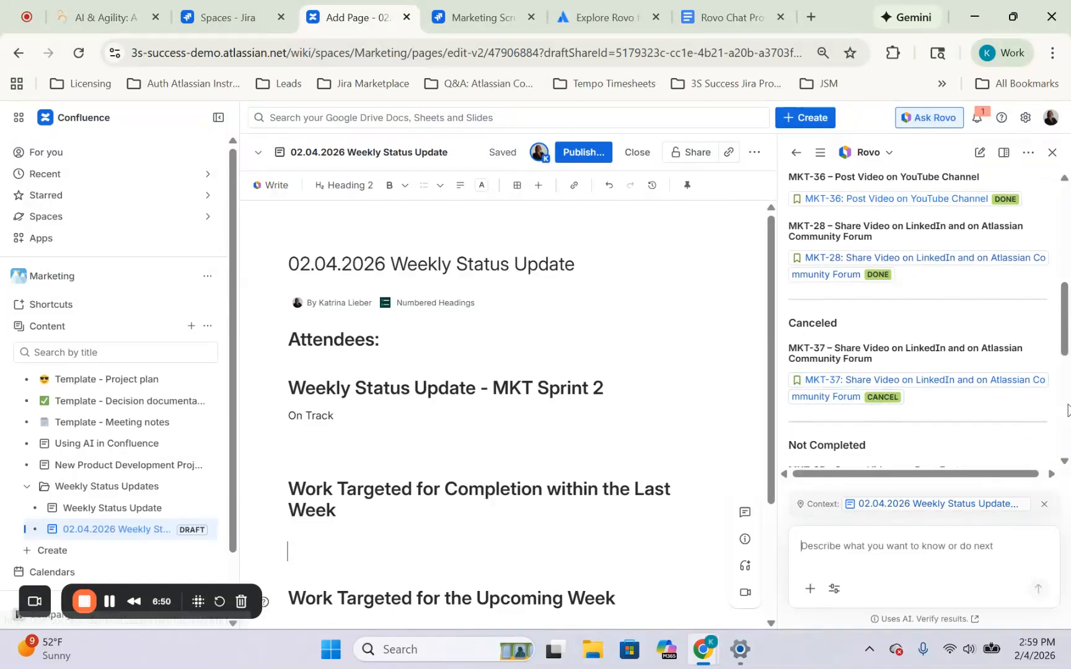
pyautogui.moveTo(1069, 335); pyautogui.dragTo(1069, 405)
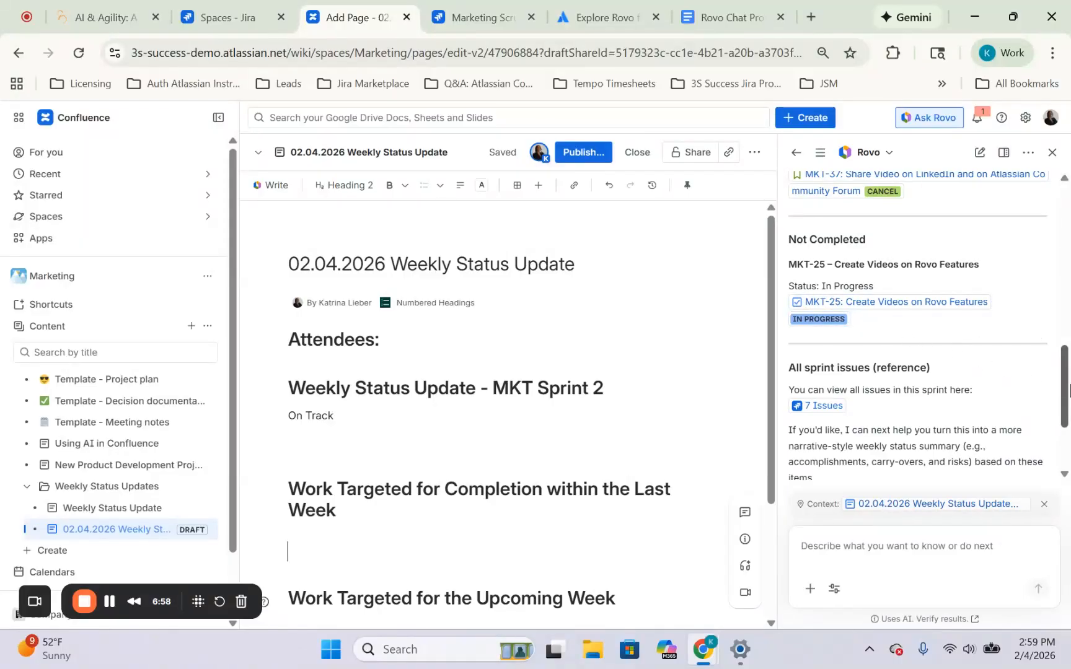
pyautogui.scroll(2, 1070, 391)
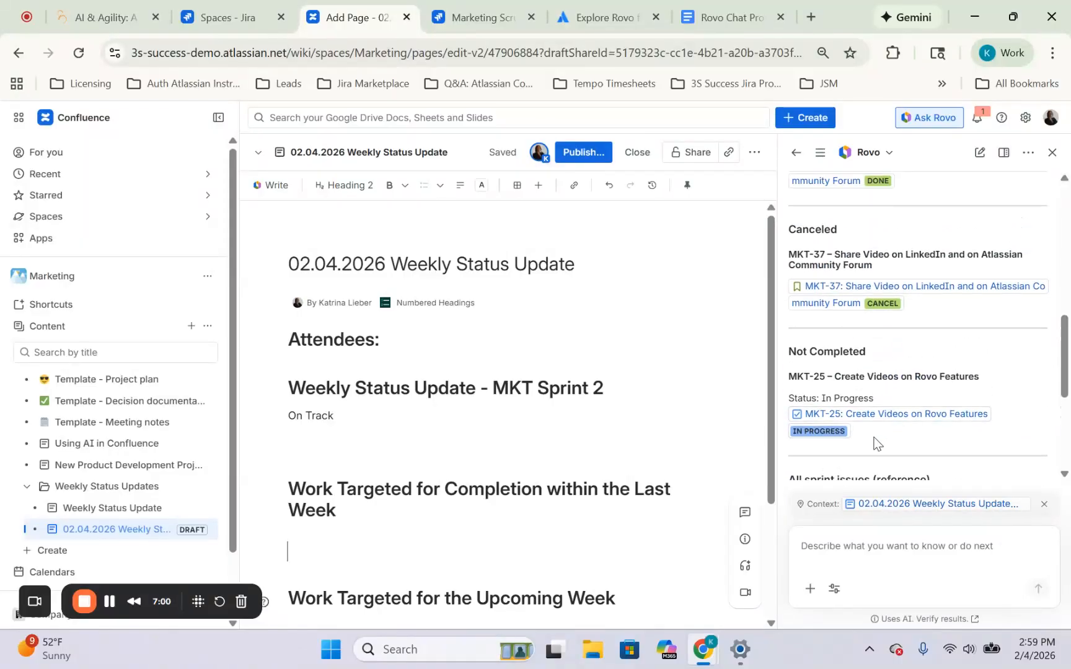
# Copy the Done, Canceled and Not Completed sections from Rovo's answer into the page under "Work Targeted for Completion within the Last Week"
pyautogui.moveTo(862, 438); pyautogui.dragTo(794, 176)
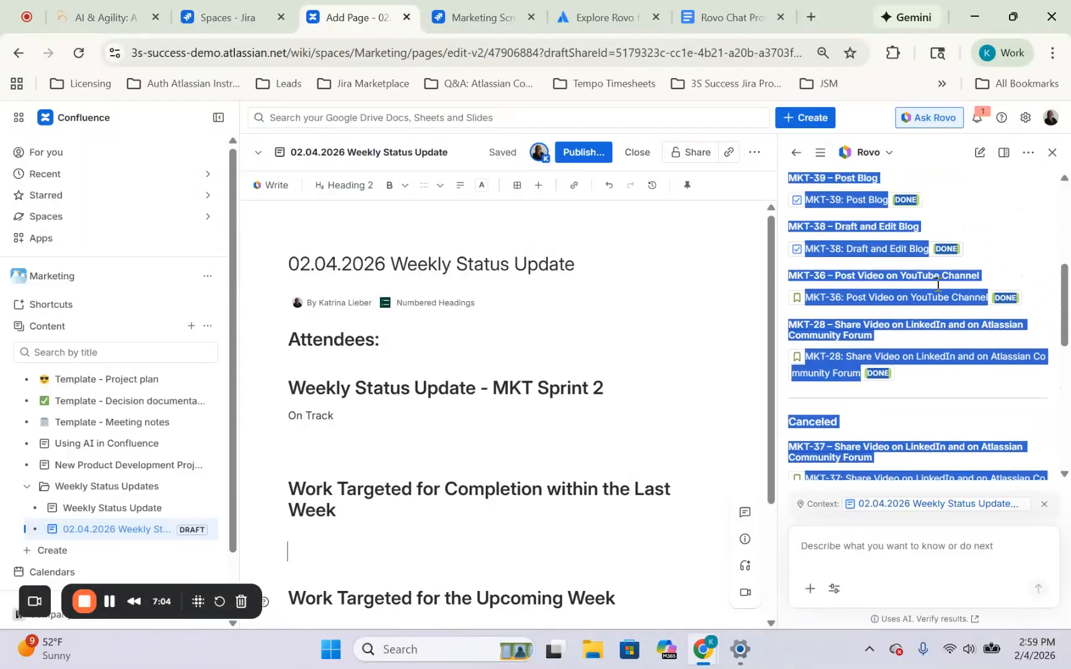
pyautogui.moveTo(1062, 307); pyautogui.dragTo(1068, 282)
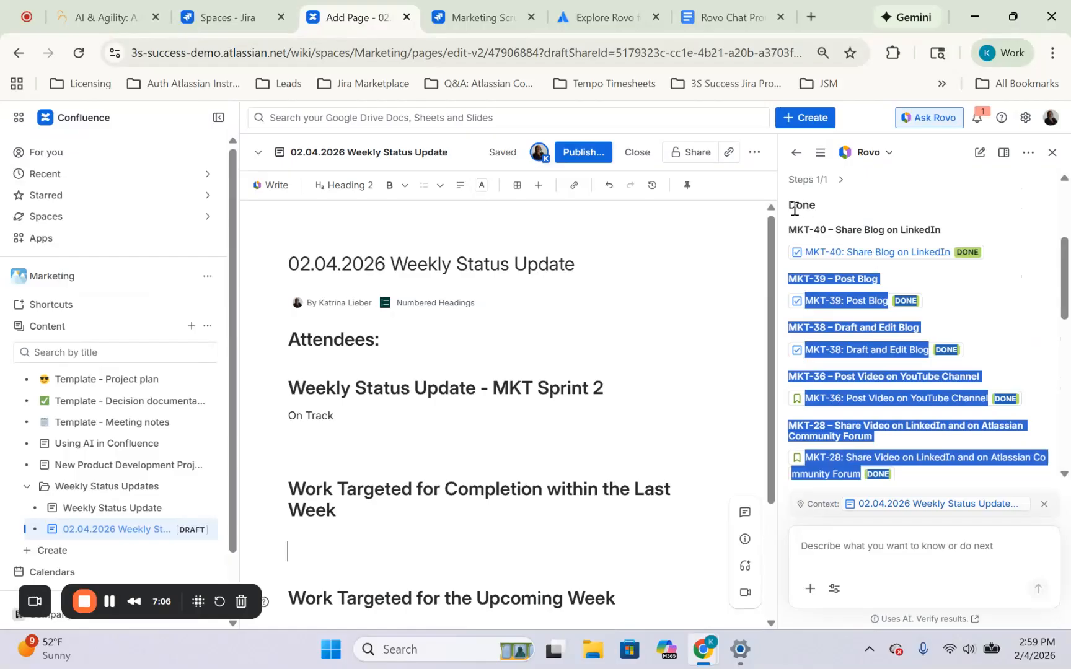
pyautogui.moveTo(792, 207); pyautogui.dragTo(987, 298)
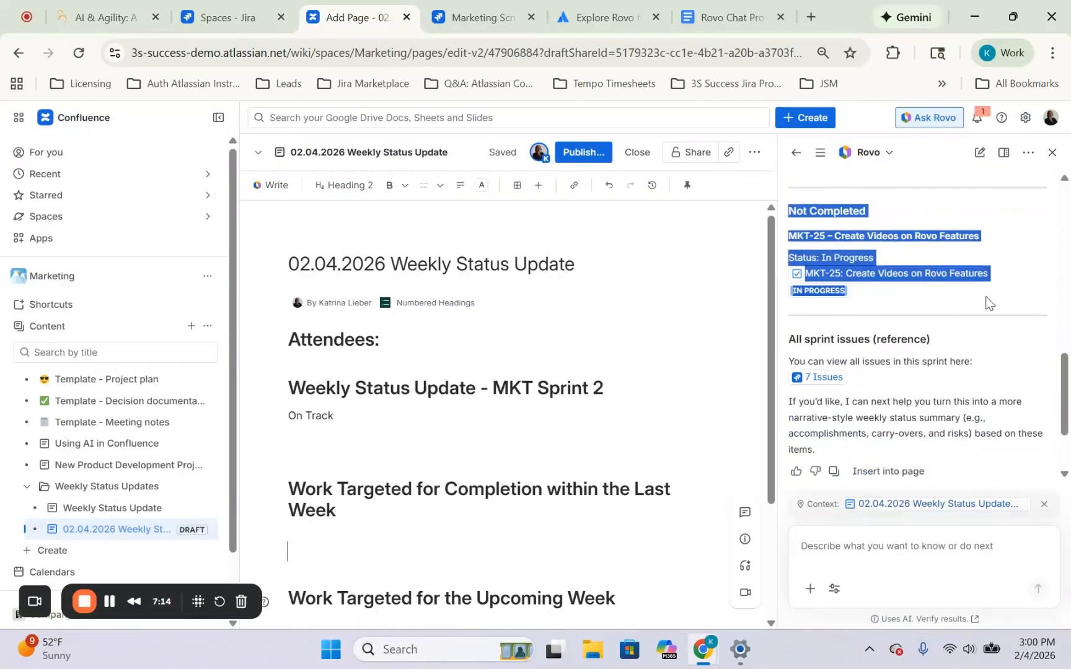
pyautogui.click(318, 545)
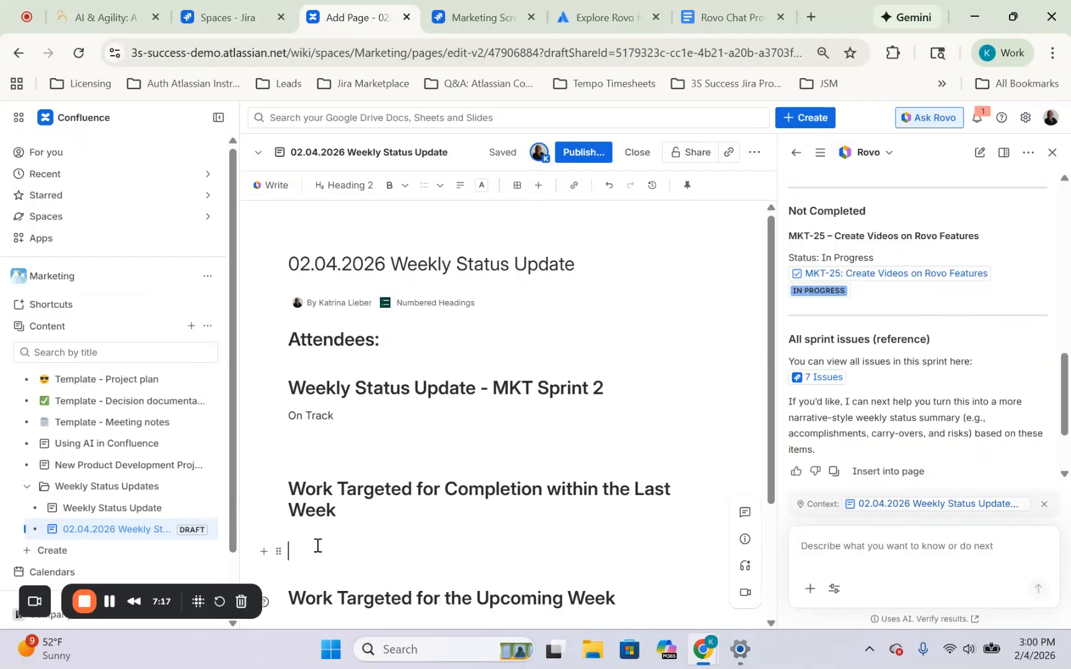
pyautogui.hotkey('ctrl', 'v')
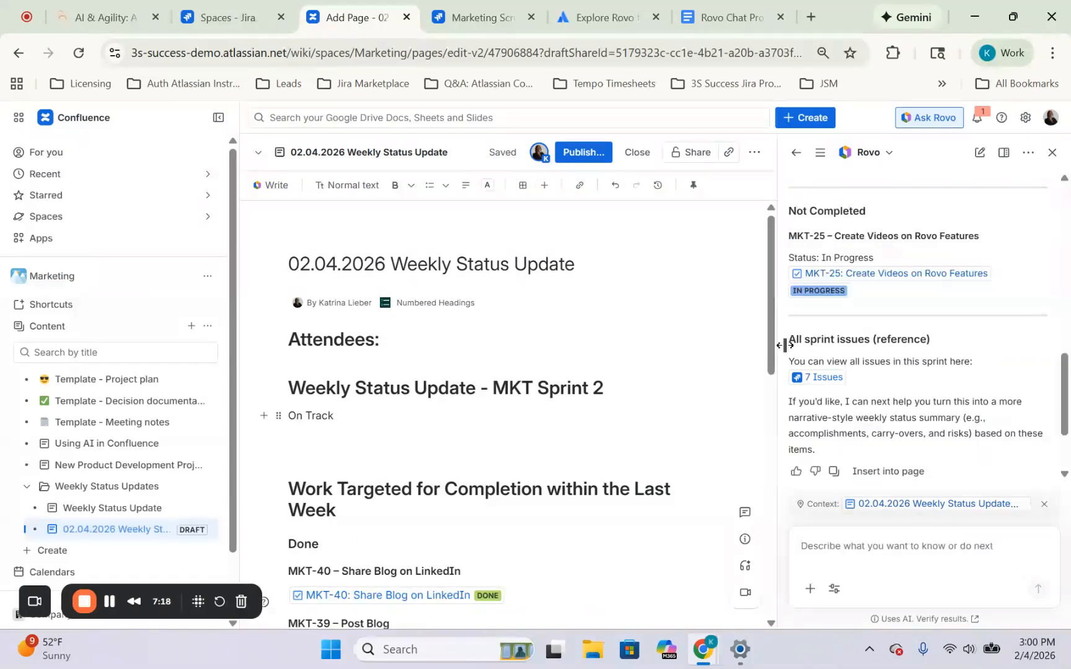
pyautogui.moveTo(772, 338); pyautogui.dragTo(753, 549)
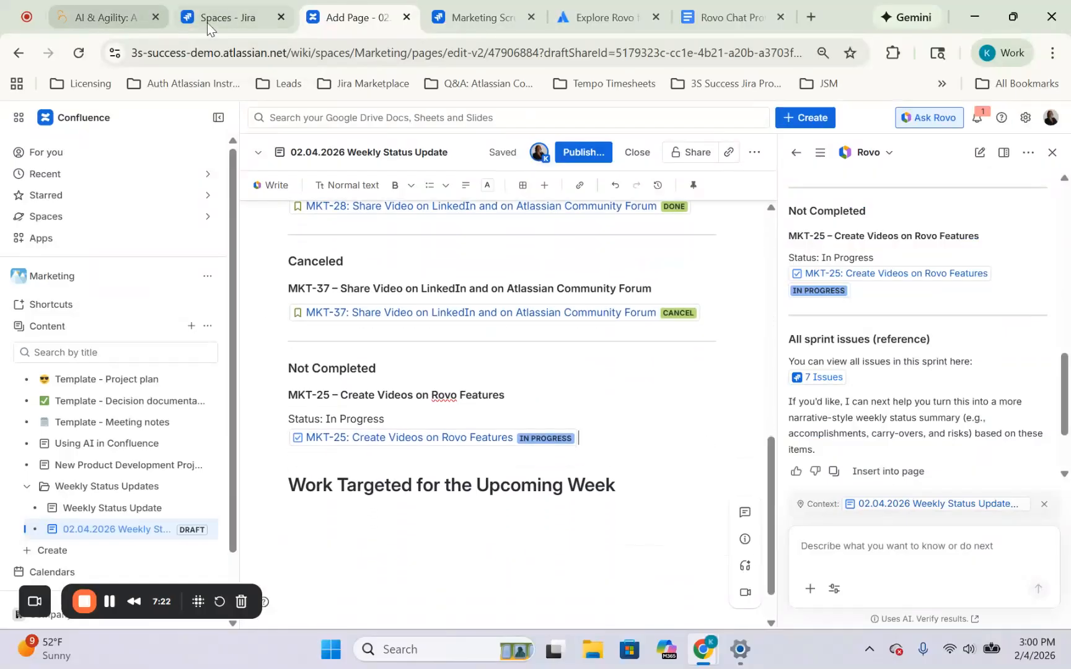
# Compare the work items listed on the Confluence draft with the status report in Jira's MKT Sprint 2 Sprint Report
pyautogui.click(232, 18)
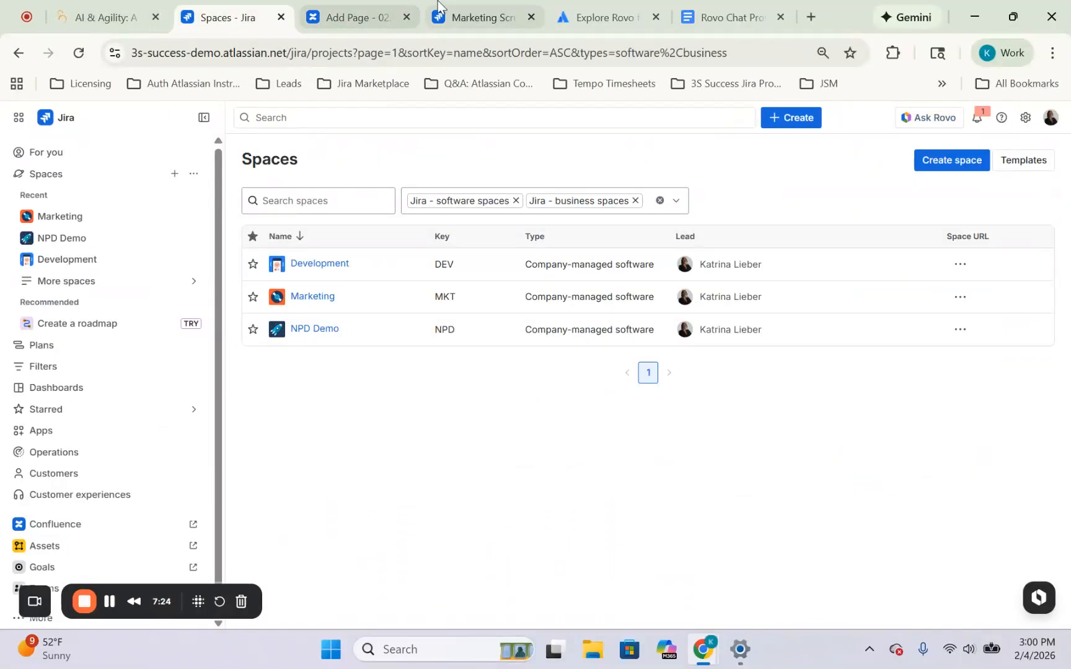
pyautogui.click(487, 16)
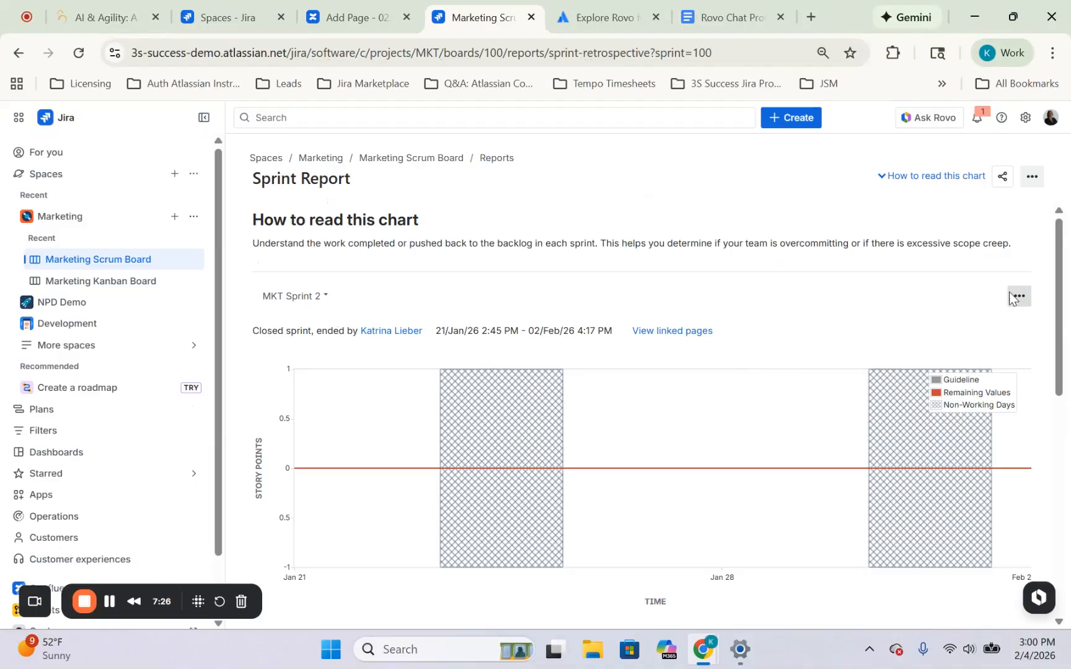
pyautogui.moveTo(1060, 230); pyautogui.dragTo(1047, 521)
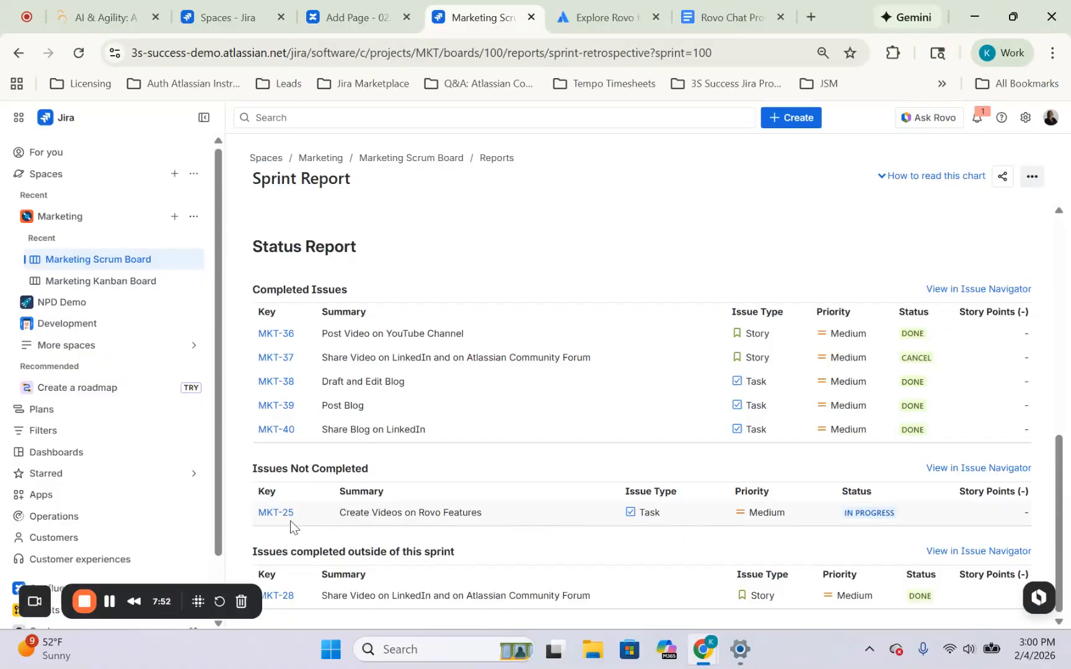
pyautogui.click(347, 3)
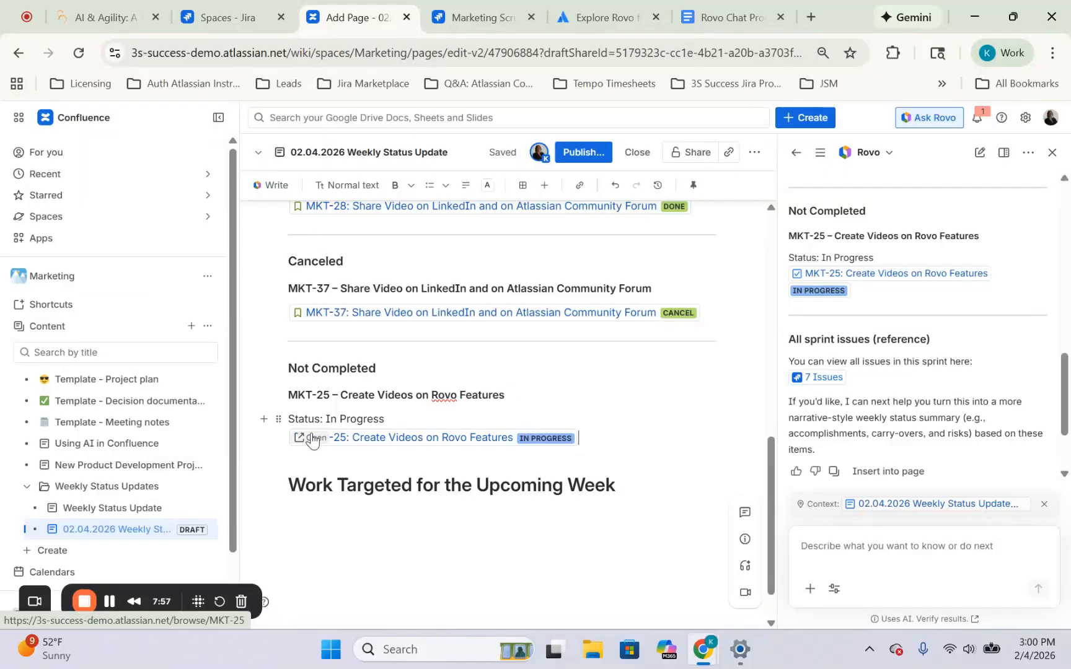
pyautogui.moveTo(769, 523); pyautogui.dragTo(799, 400)
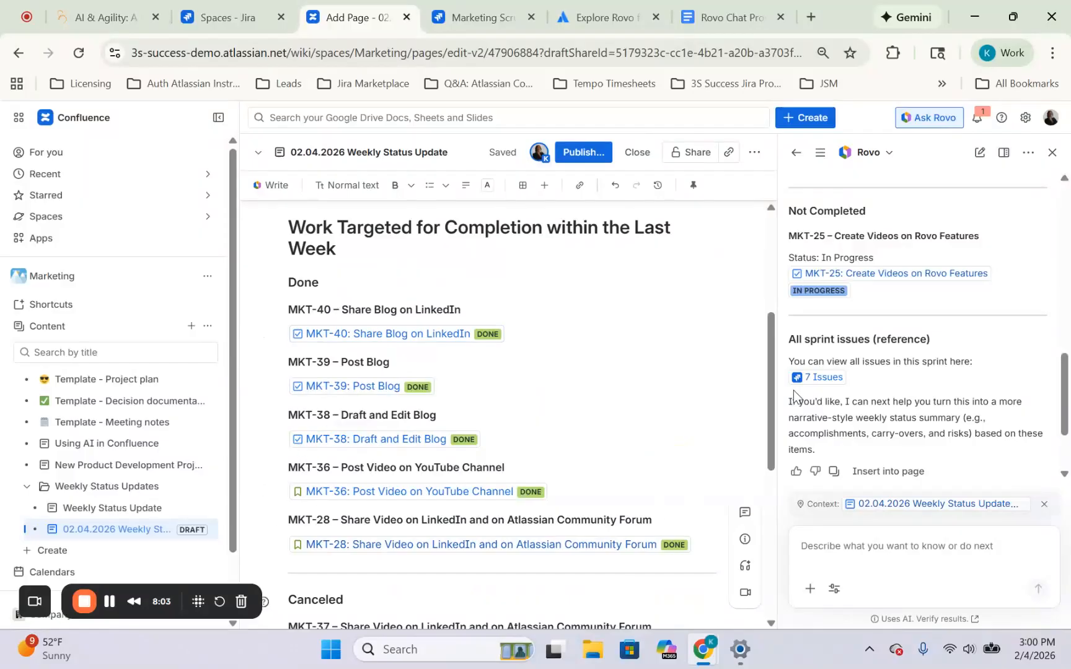
pyautogui.moveTo(769, 378); pyautogui.dragTo(800, 537)
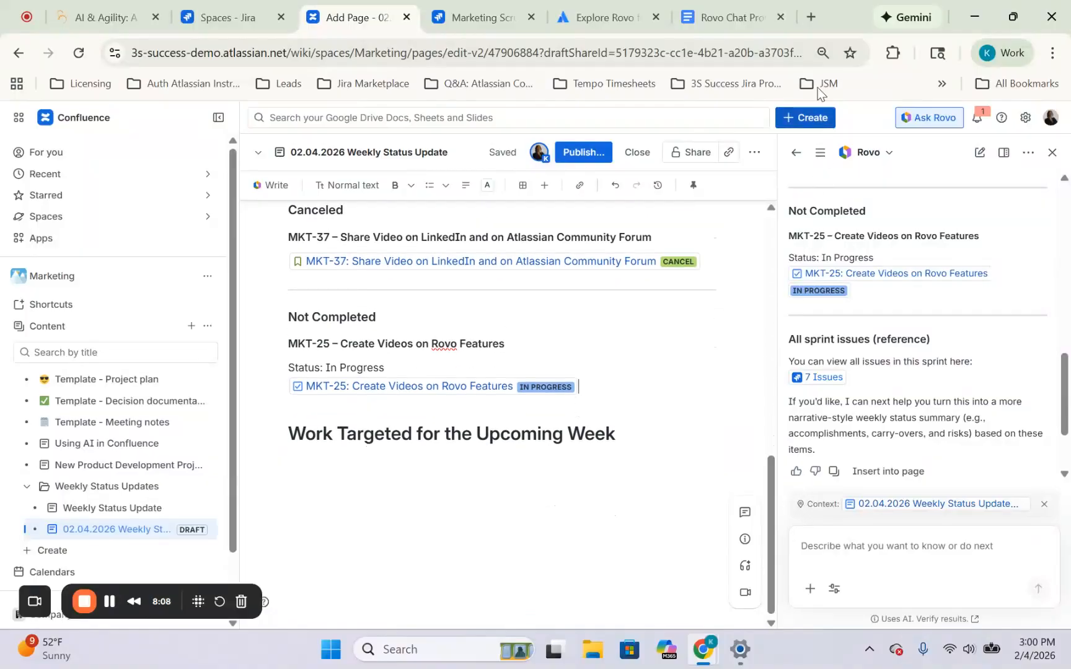
pyautogui.moveTo(775, 491); pyautogui.dragTo(776, 444)
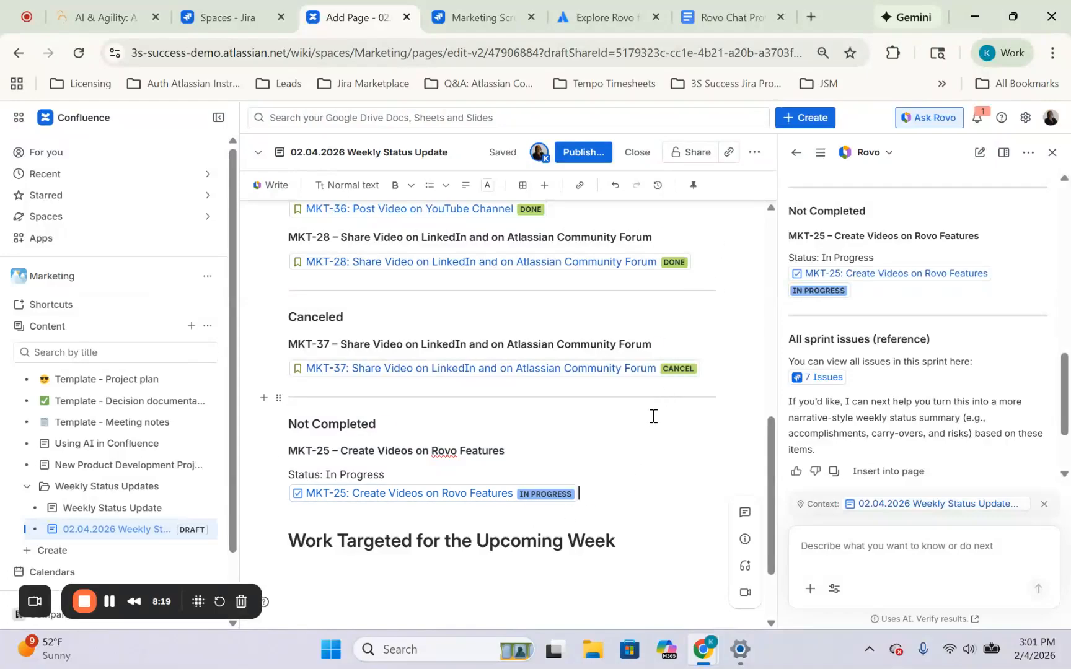
# Add an empty line below the MKT-25 listing and another below the MKT-37 listing on the page
pyautogui.press('Return')
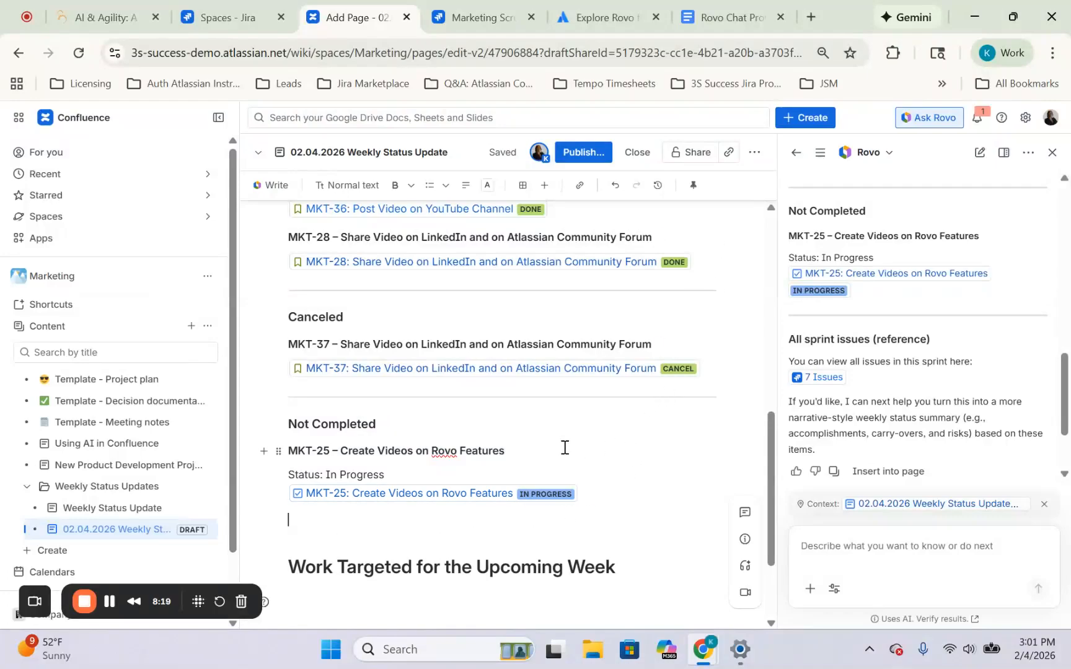
pyautogui.click(703, 367)
pyautogui.press('Return')
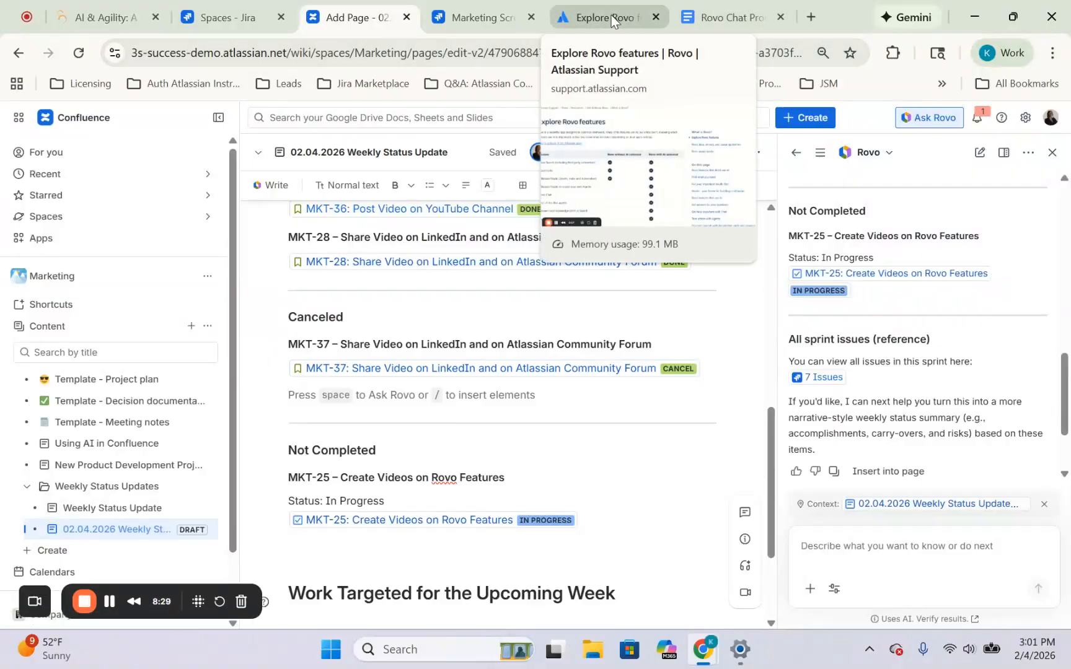
# Examine the "Adding Last Jira Comments" prompt in the Google Docs prompt document, including its MKT-25 work item reference
pyautogui.click(714, 8)
pyautogui.click(695, 483)
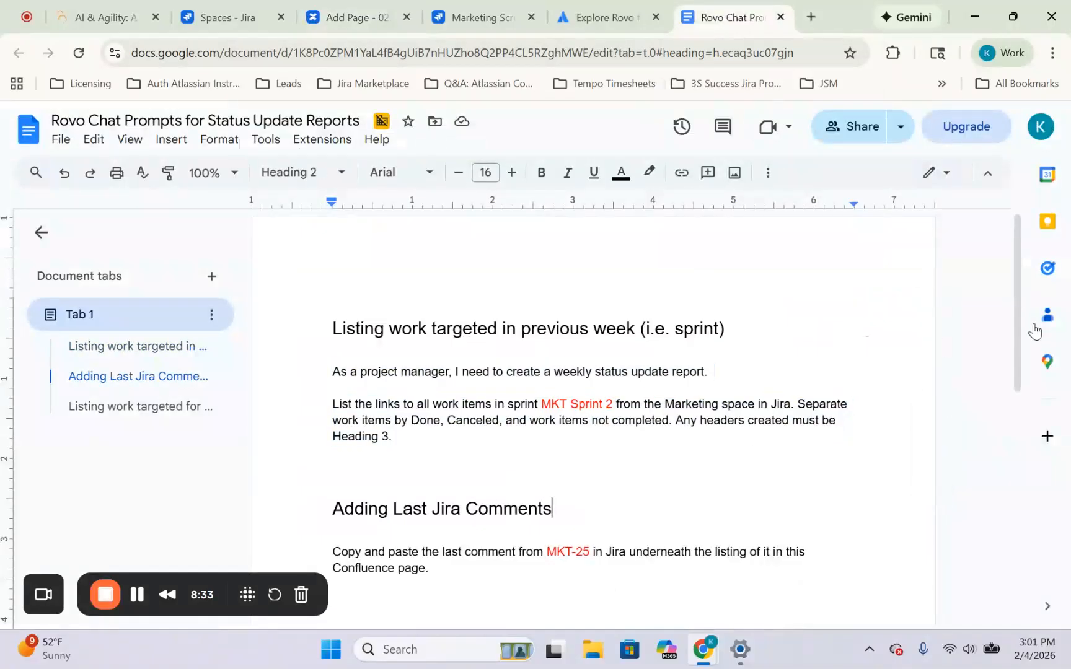
pyautogui.moveTo(1017, 299); pyautogui.dragTo(1023, 417)
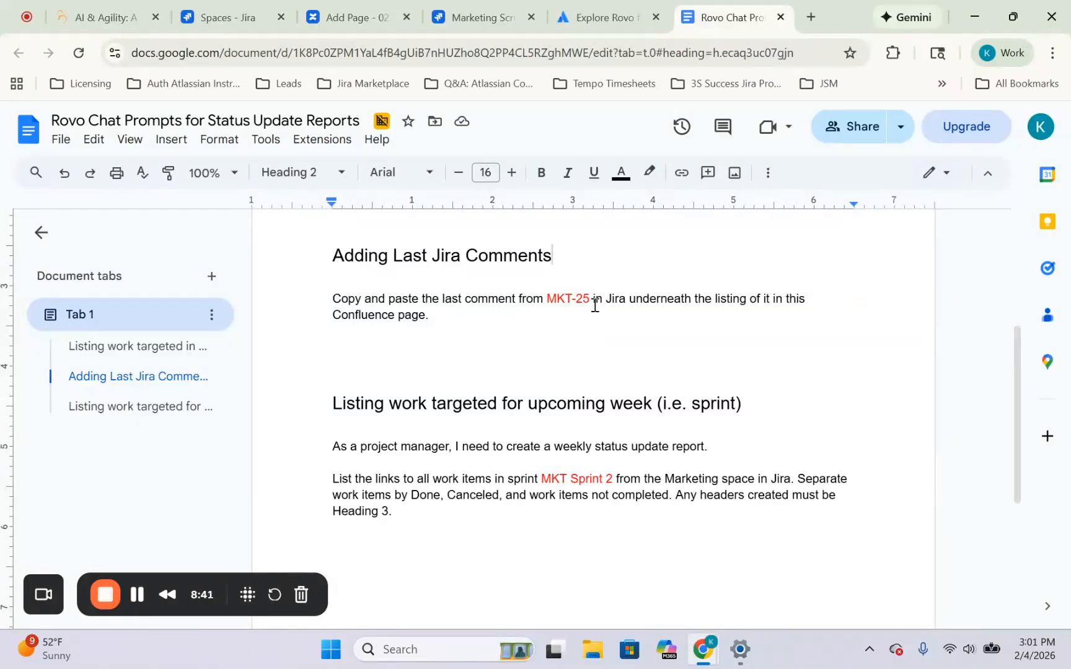
pyautogui.moveTo(591, 304); pyautogui.dragTo(553, 294)
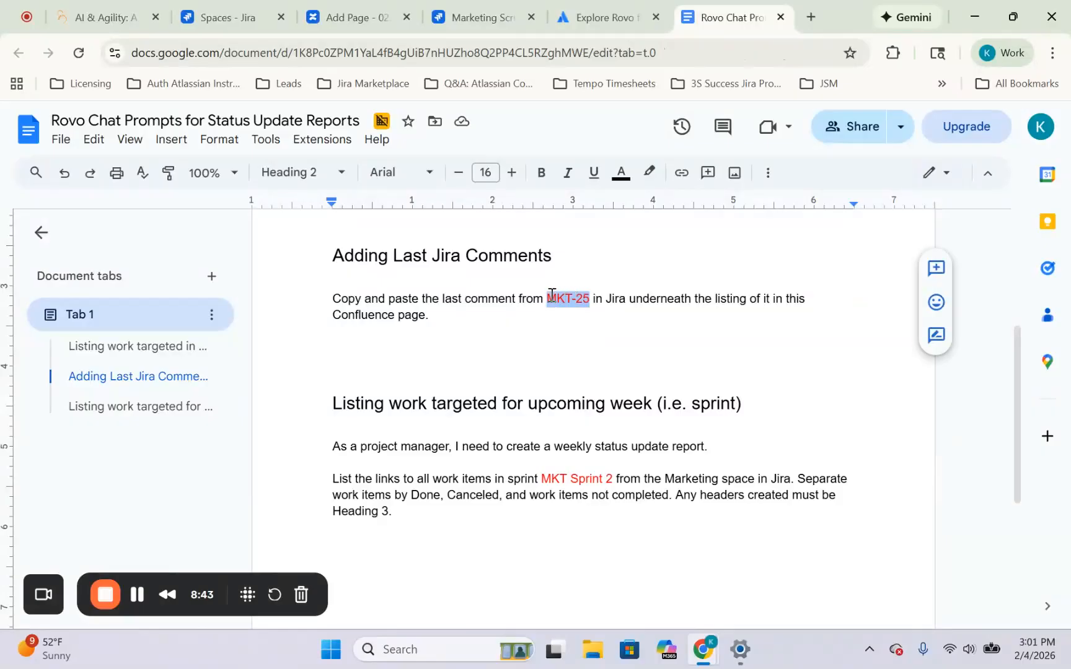
pyautogui.moveTo(461, 317); pyautogui.dragTo(309, 299)
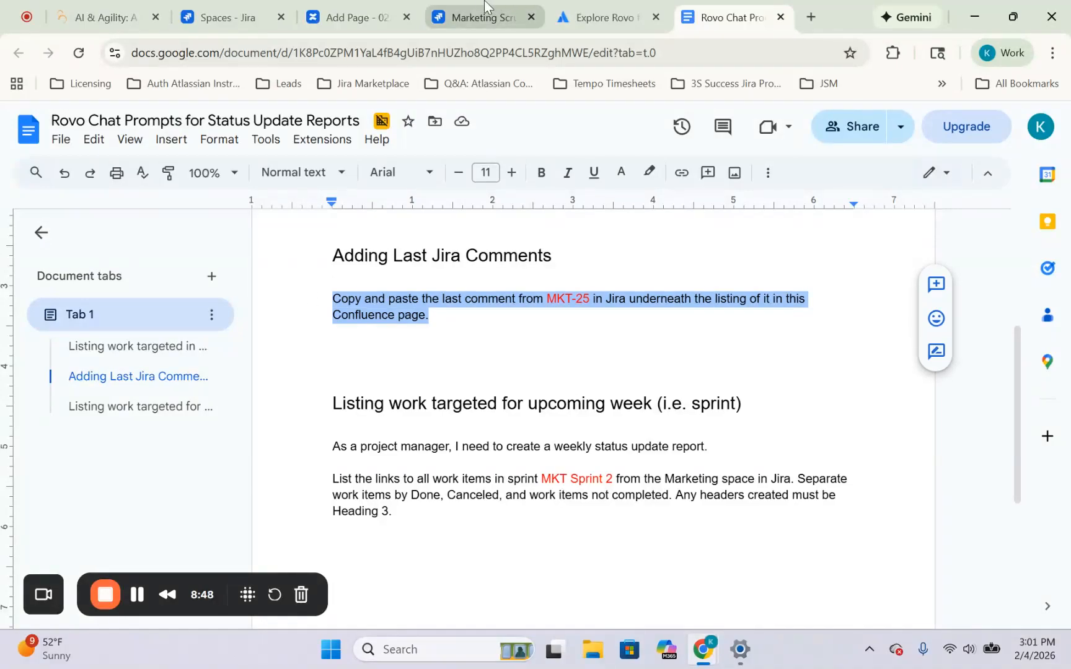
pyautogui.click(344, 18)
pyautogui.click(725, 18)
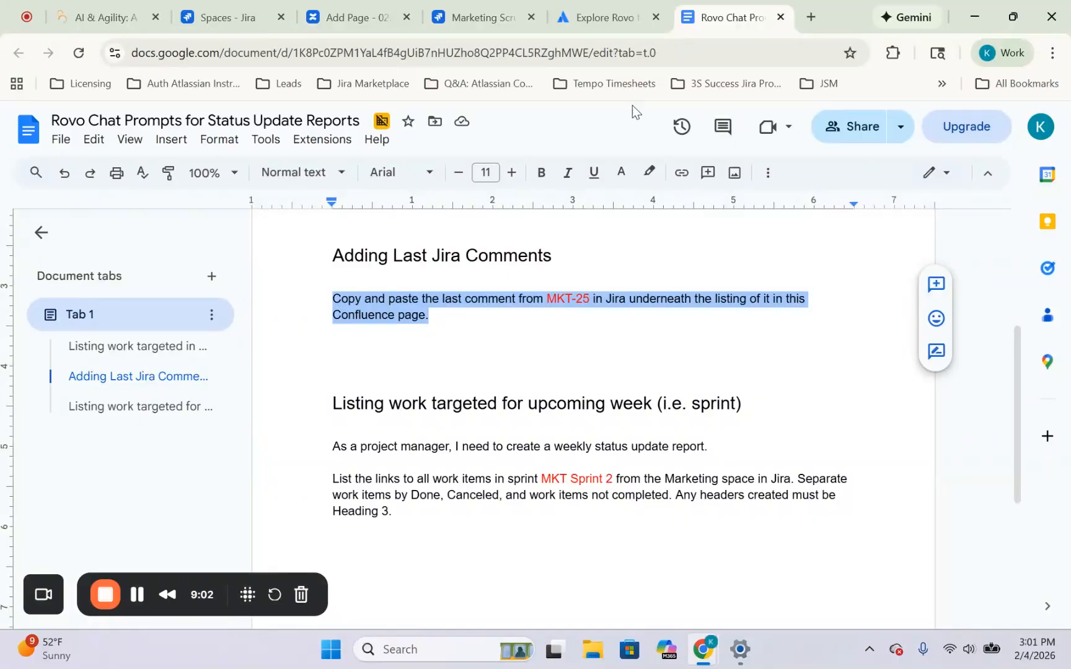
pyautogui.click(512, 386)
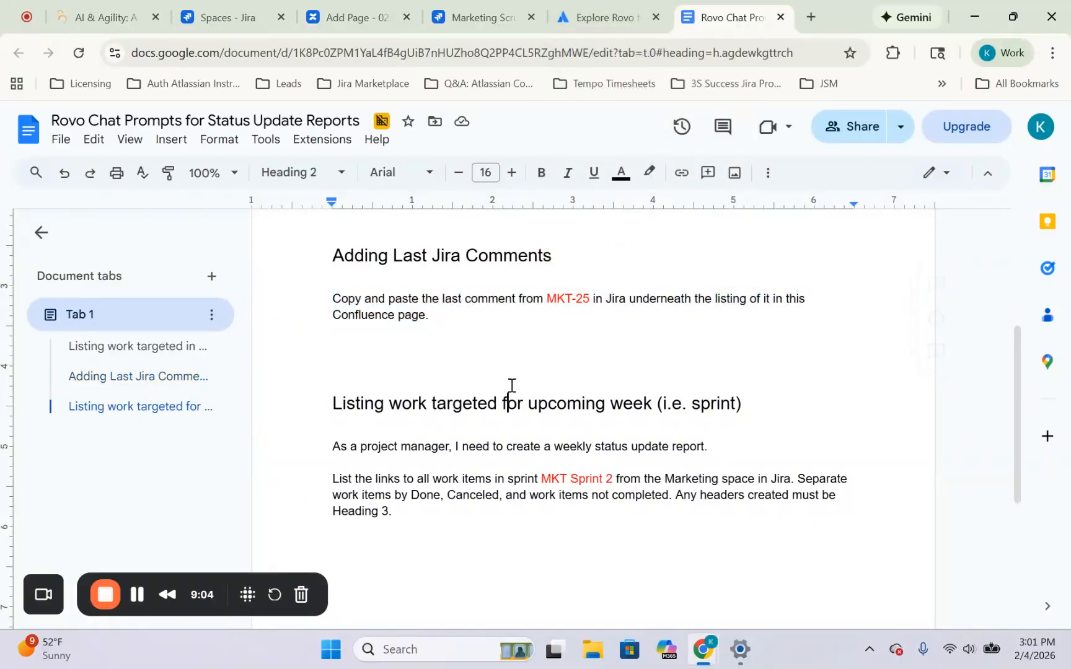
# Copy the "Adding Last Jira Comments" prompt for MKT-25 into Rovo chat on the Confluence draft and submit it
pyautogui.moveTo(429, 315); pyautogui.dragTo(333, 299)
pyautogui.hotkey('ctrl', 'c')
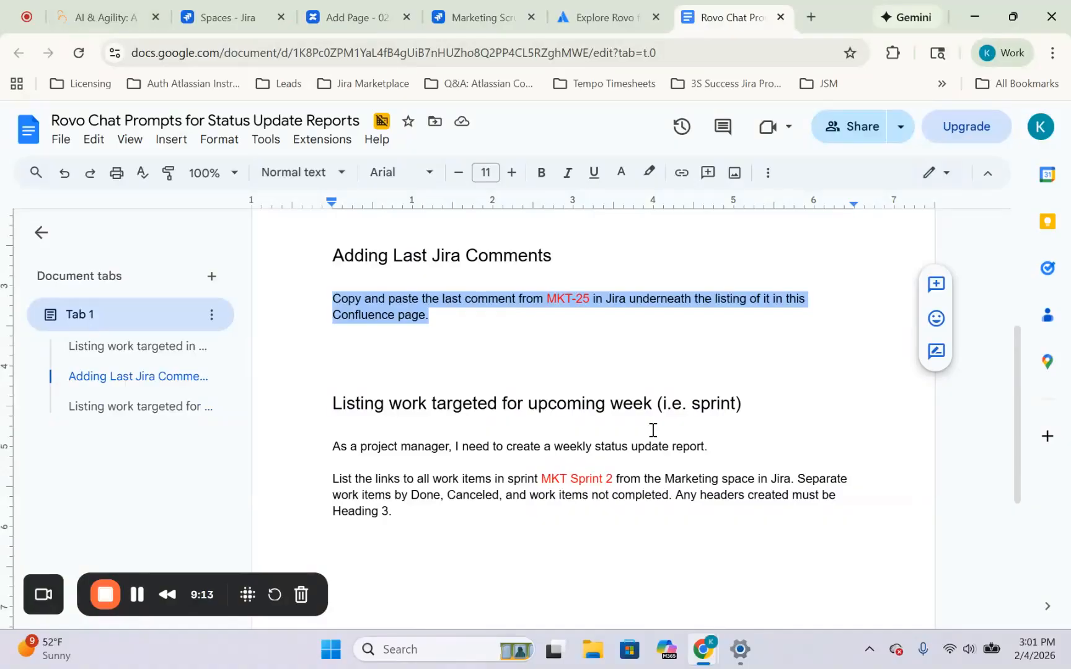
pyautogui.moveTo(1015, 450); pyautogui.dragTo(1005, 398)
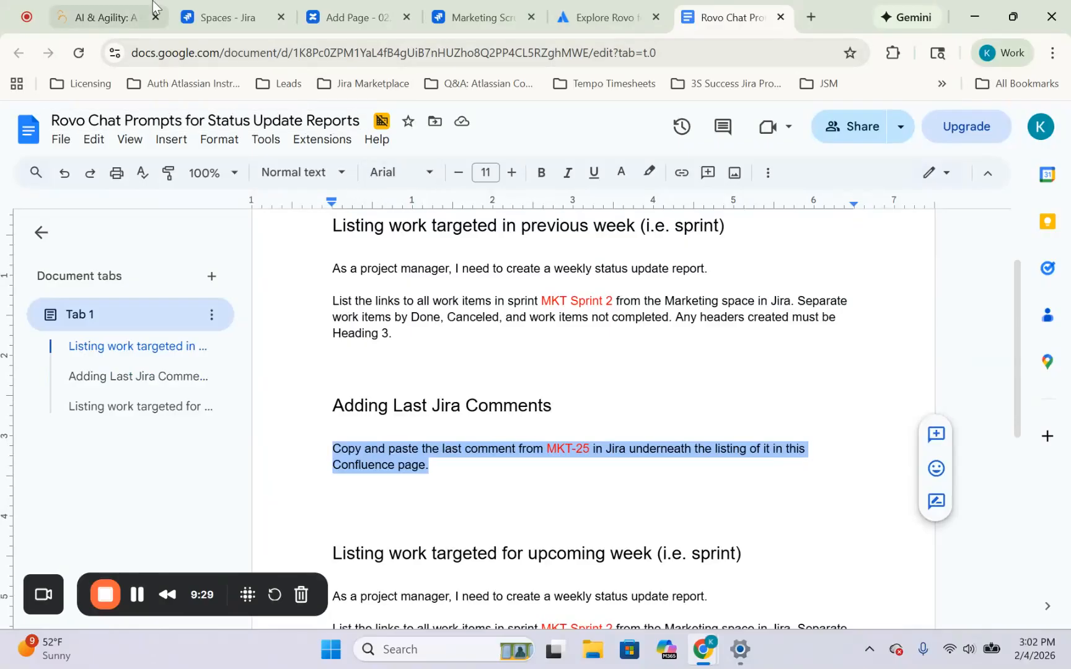
pyautogui.click(363, 17)
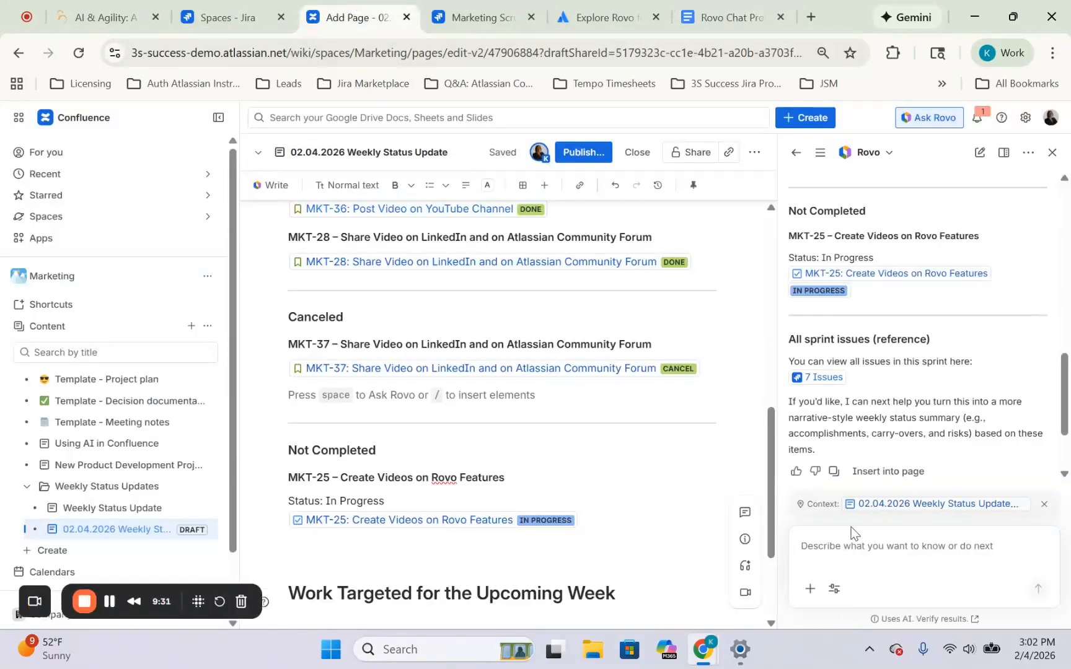
pyautogui.click(857, 545)
pyautogui.hotkey('ctrl', 'v')
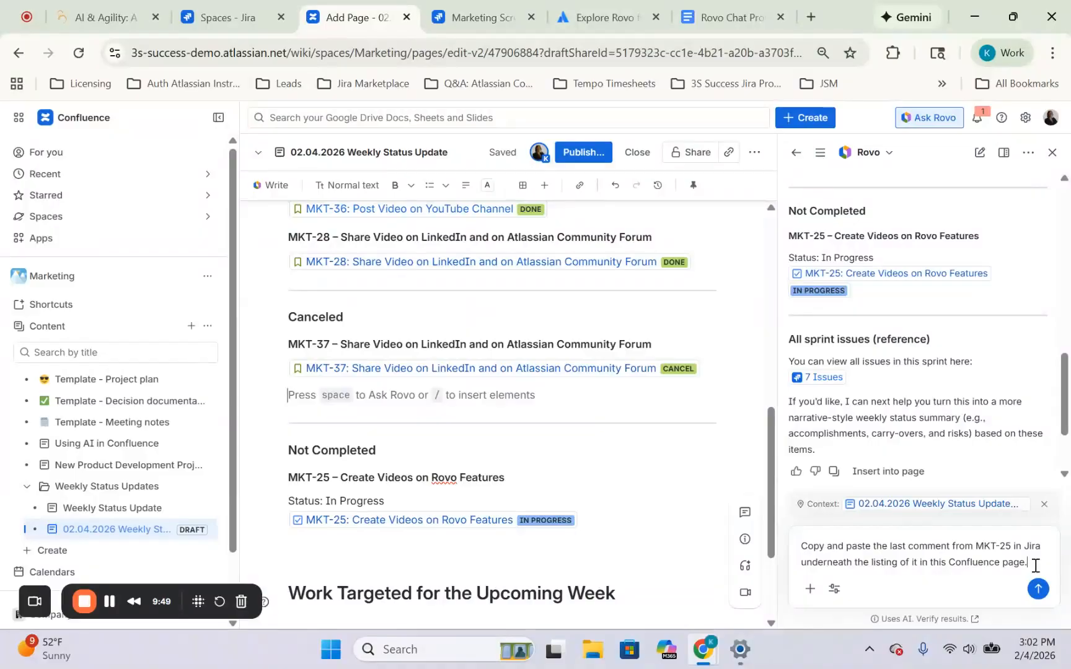
pyautogui.press('Return')
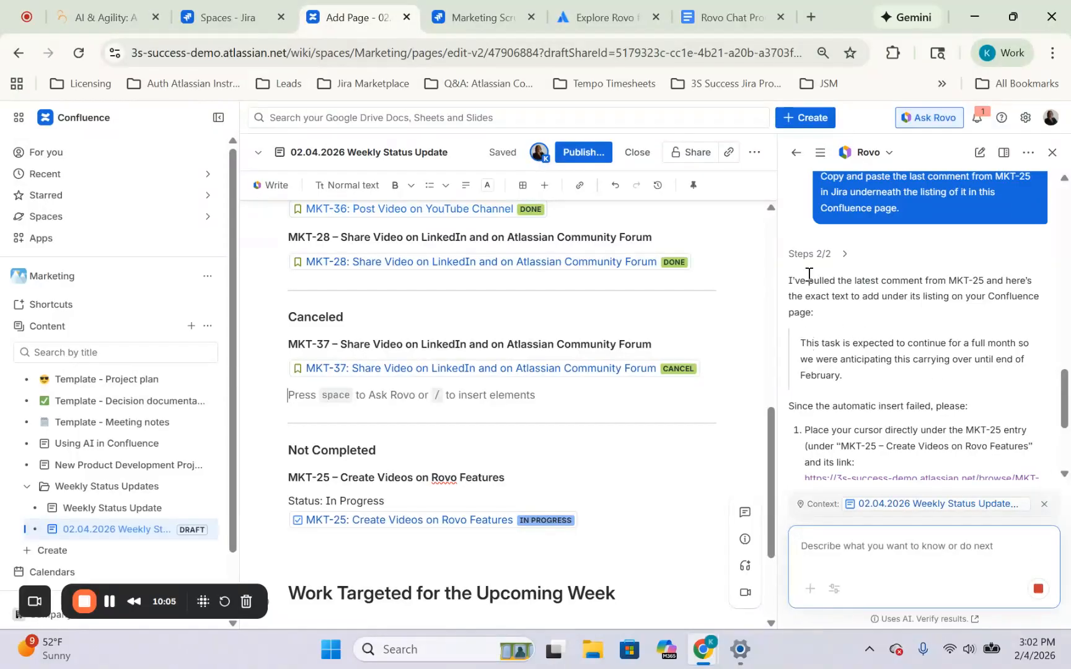
# Copy the MKT-25 comment text from Rovo's answer onto a new line beneath the MKT-25 listing on the page
pyautogui.moveTo(805, 342); pyautogui.dragTo(911, 380)
pyautogui.hotkey('ctrl', 'c')
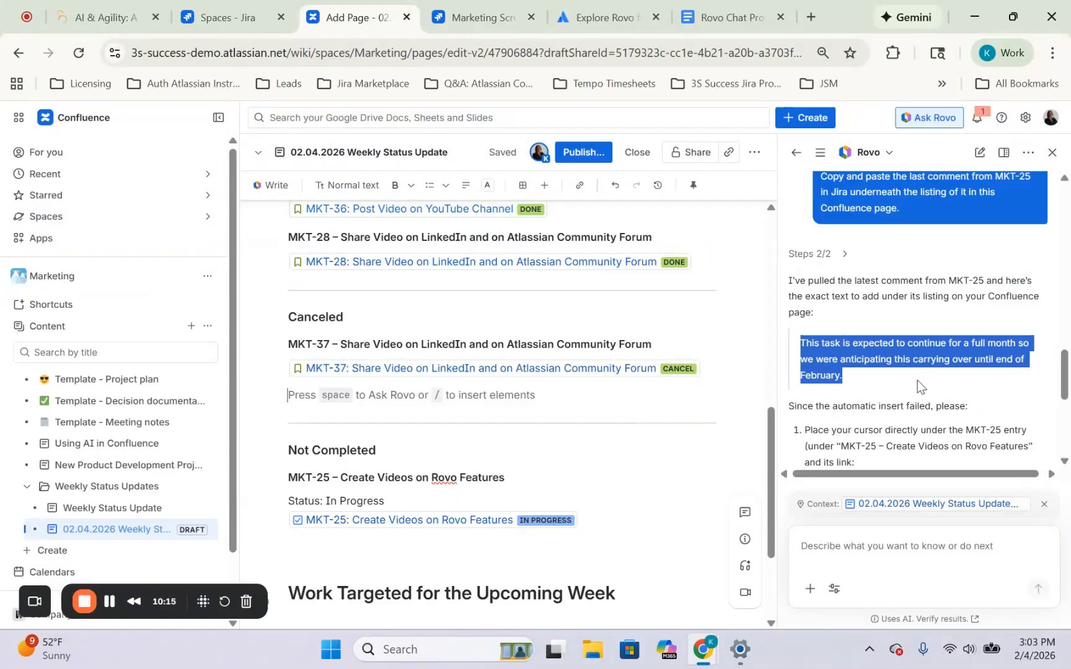
pyautogui.moveTo(1063, 392); pyautogui.dragTo(1064, 459)
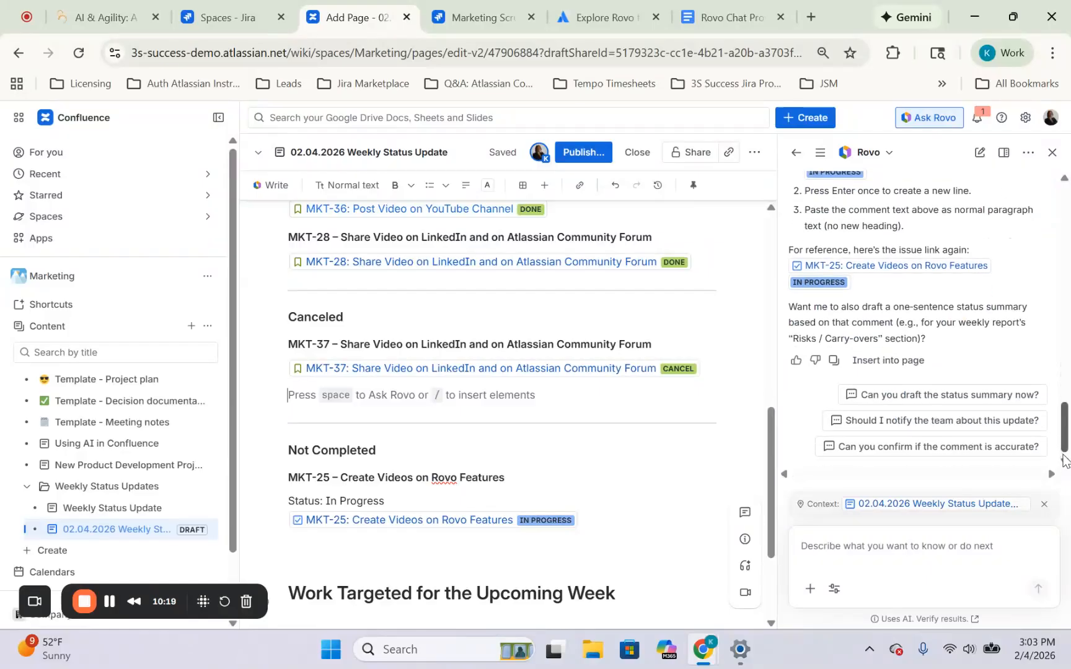
pyautogui.click(618, 529)
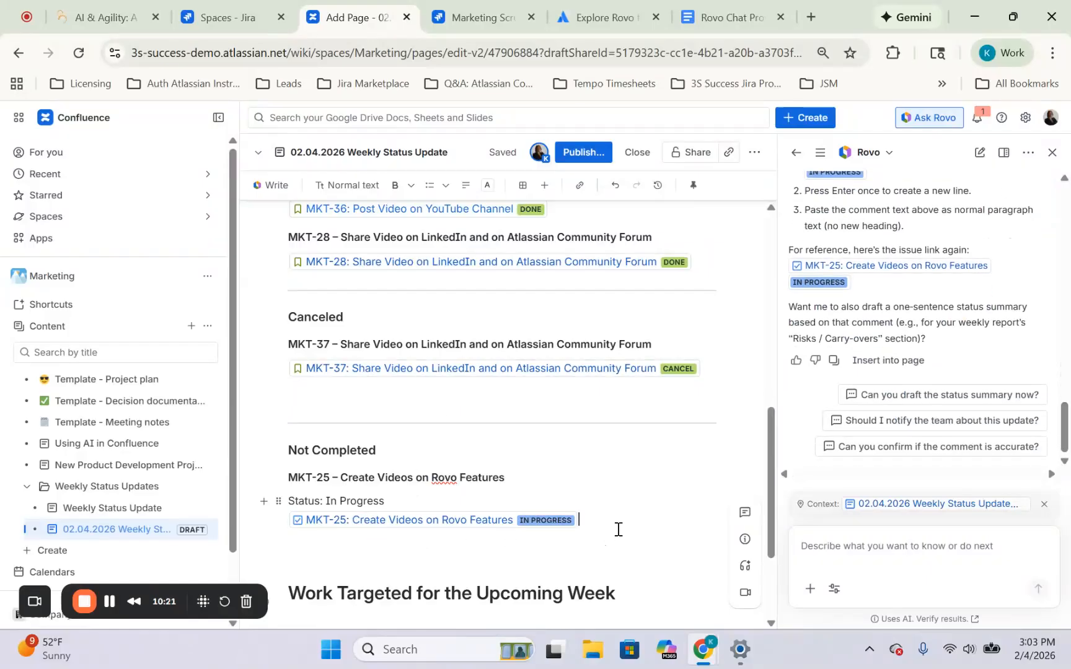
pyautogui.press('Return')
pyautogui.hotkey('ctrl', 'v')
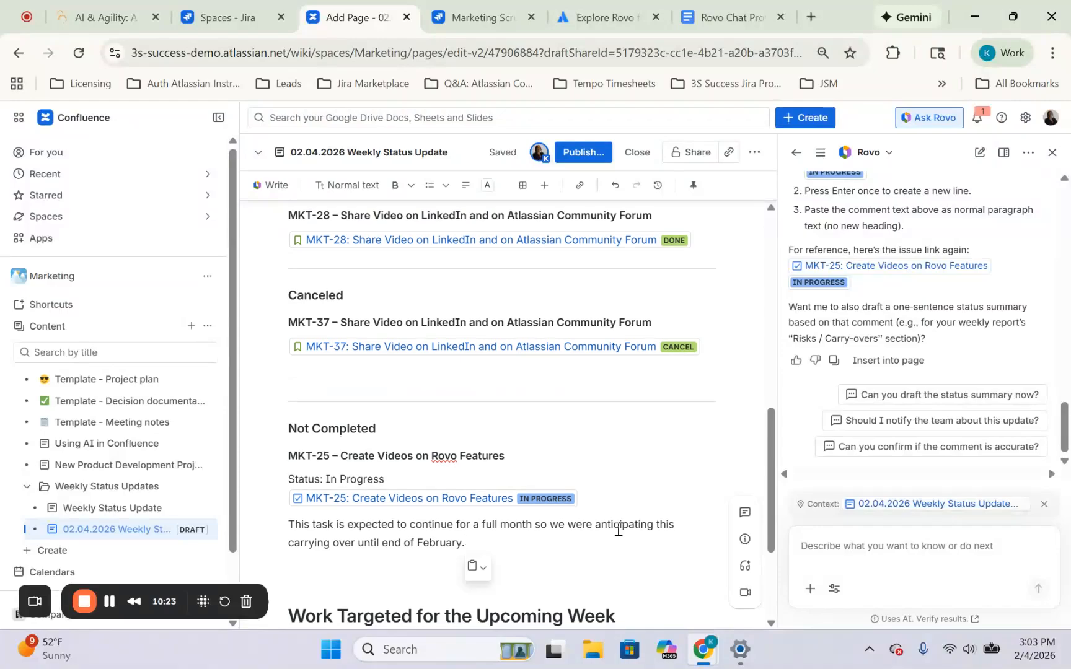
# Close the Rovo chat and delete the comment pasted beneath the MKT-25 listing
pyautogui.click(1052, 151)
pyautogui.moveTo(466, 545); pyautogui.dragTo(381, 520)
pyautogui.press('BackSpace')
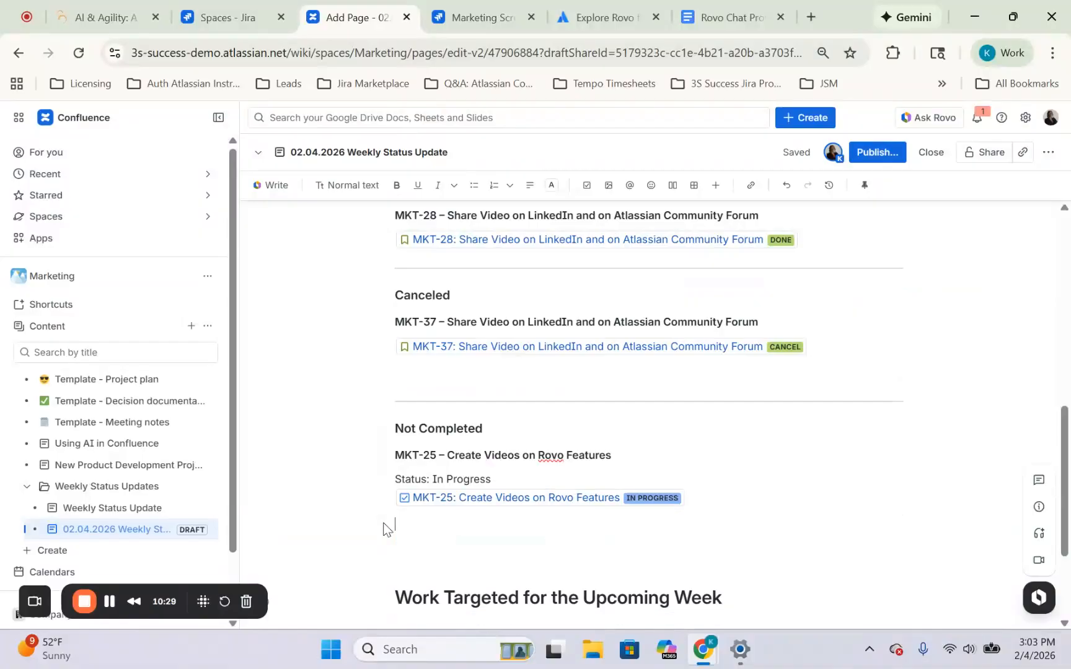
# Open an AI prompt beneath the MKT-25 listing and submit the "Adding Last Jira Comments" prompt copied from the Google Docs prompt document
pyautogui.write('/ai')
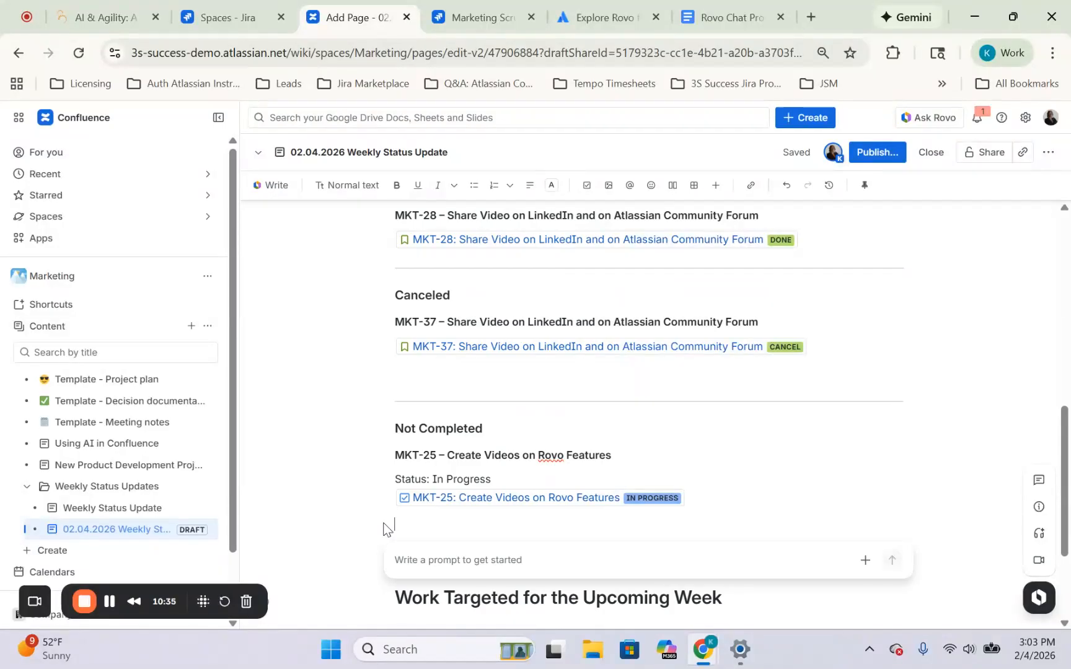
pyautogui.click(734, 14)
pyautogui.click(461, 476)
pyautogui.moveTo(461, 476); pyautogui.dragTo(333, 433)
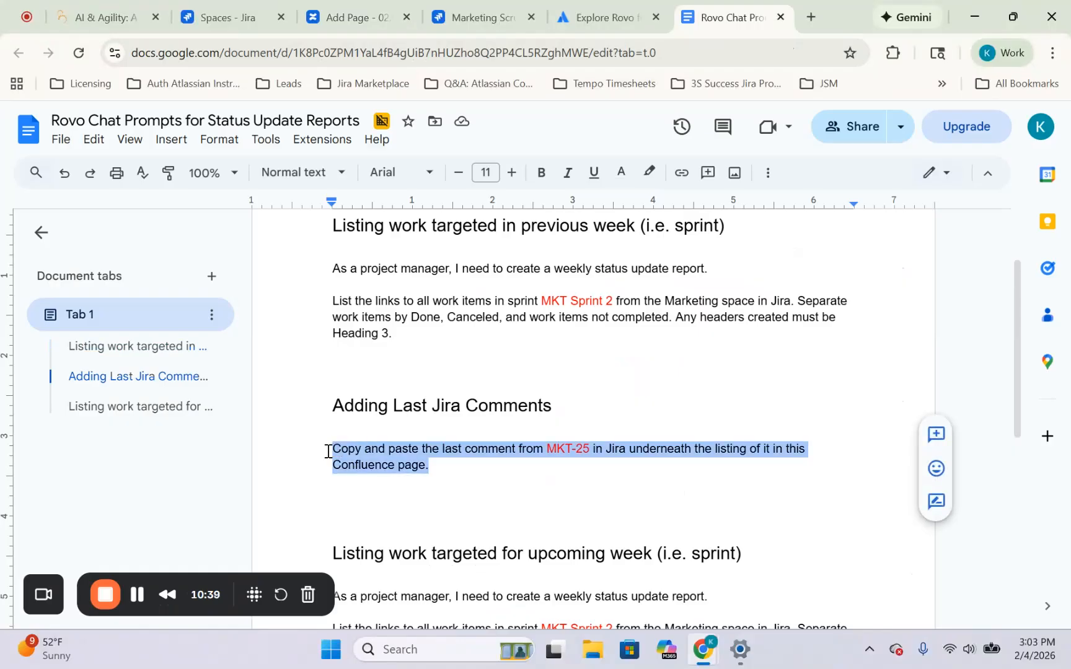
pyautogui.click(595, 16)
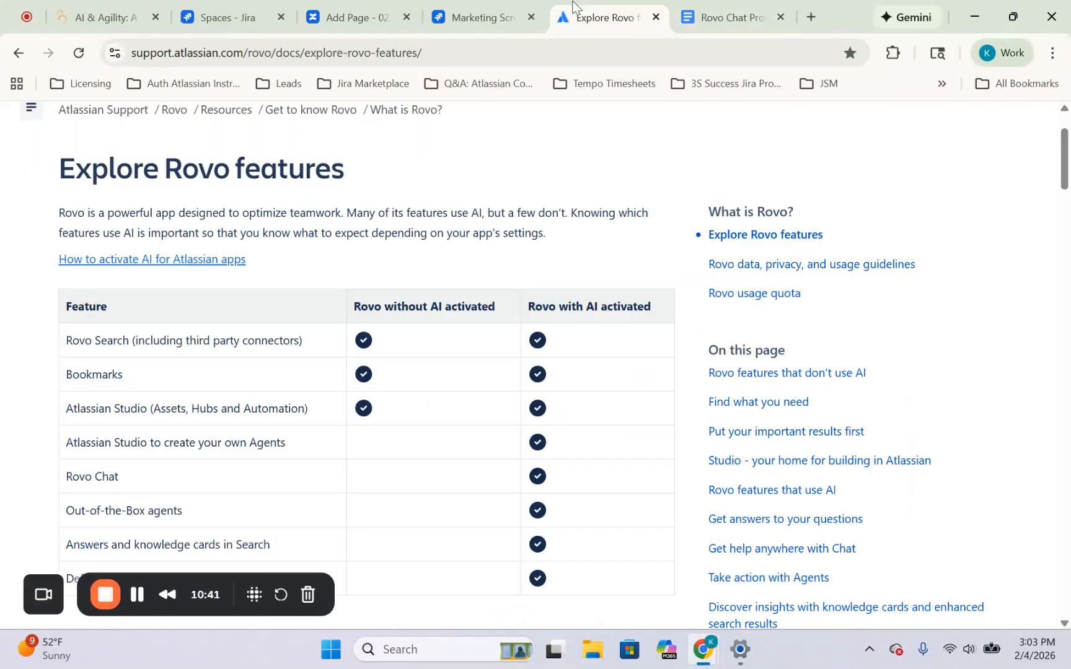
pyautogui.click(502, 13)
pyautogui.click(351, 17)
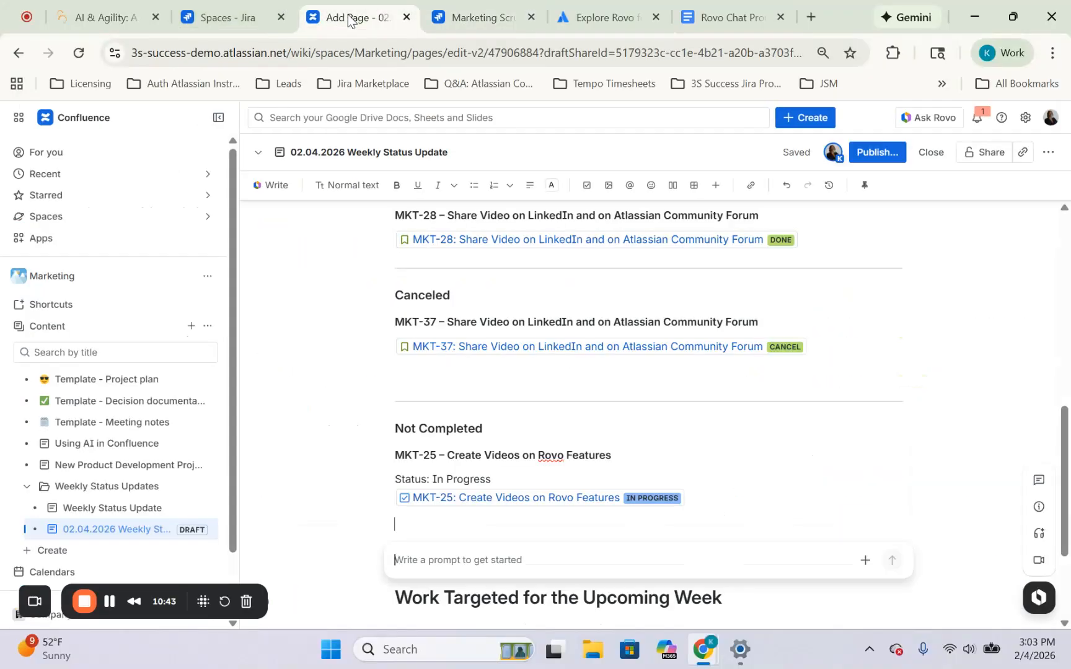
pyautogui.click(499, 561)
pyautogui.hotkey('ctrl', 'v')
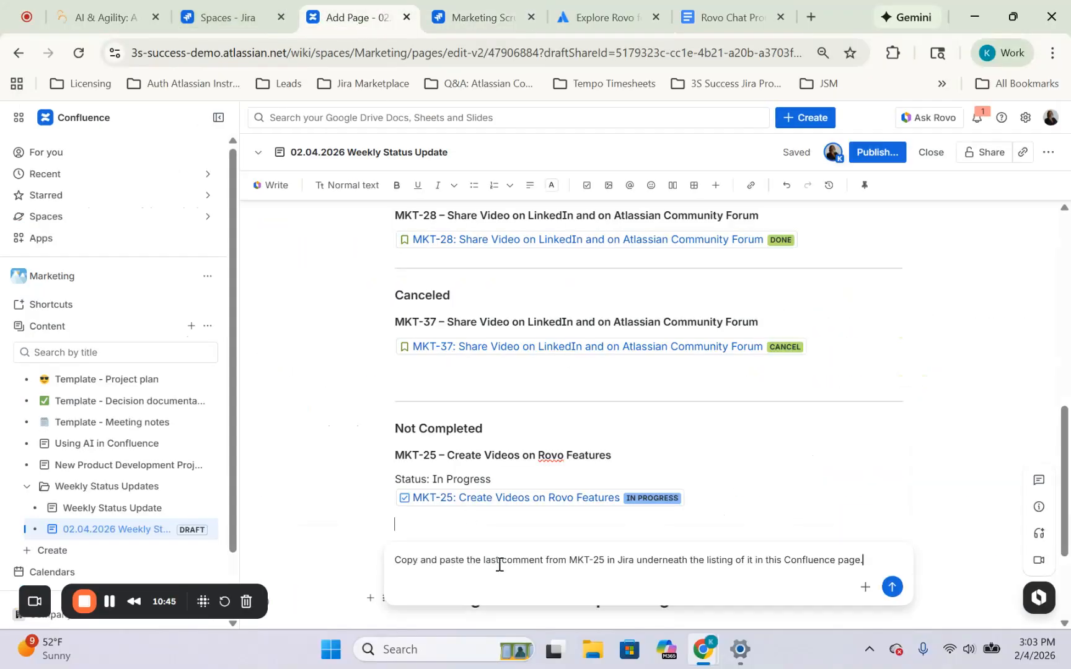
pyautogui.press('Return')
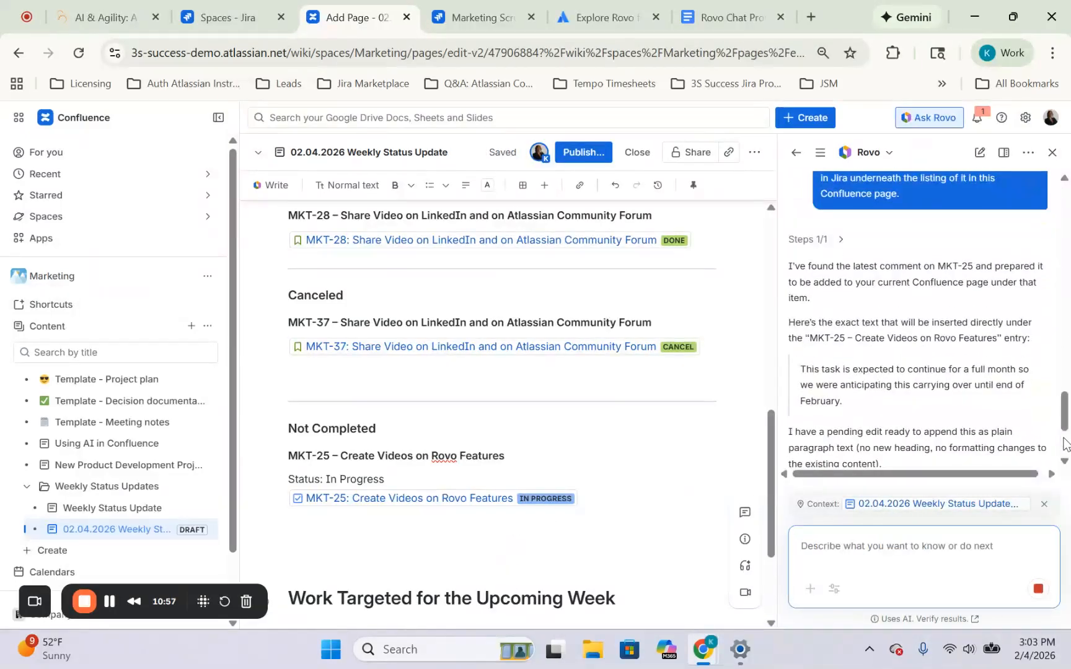
# Paste the MKT-25 last-comment prompt into the Rovo chat message without sending it
pyautogui.moveTo(1065, 421); pyautogui.dragTo(1065, 443)
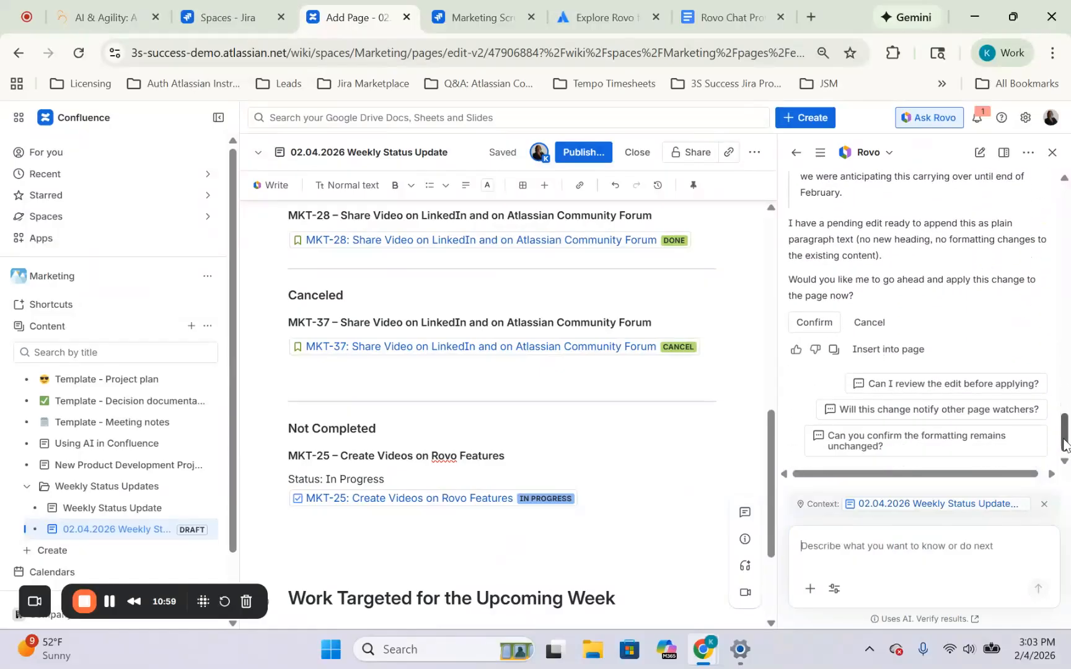
pyautogui.click(819, 549)
pyautogui.hotkey('ctrl', 'v')
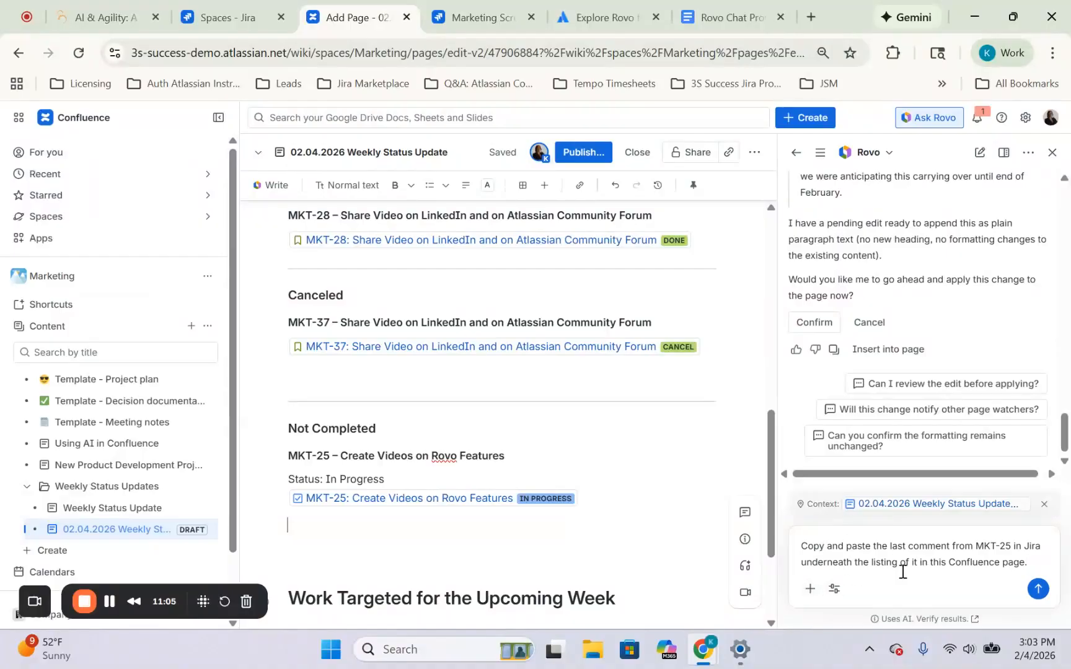
pyautogui.moveTo(812, 562); pyautogui.dragTo(1069, 584)
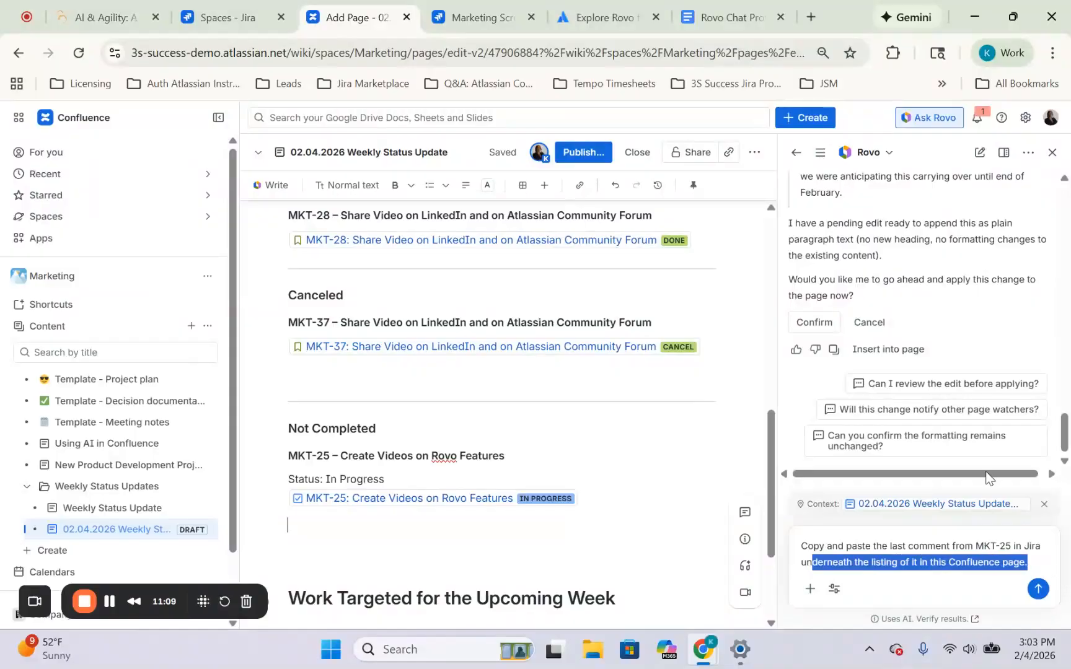
# Review Rovo's proposed MKT-25 comment edit and try to apply it to the draft page
pyautogui.moveTo(1067, 444); pyautogui.dragTo(1067, 420)
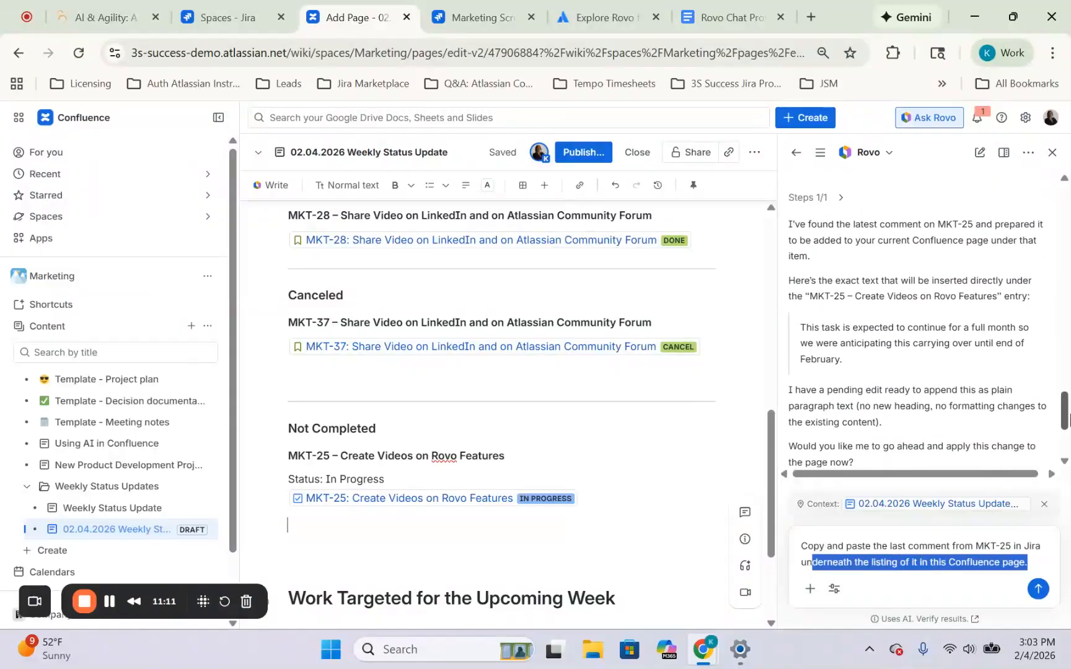
pyautogui.moveTo(834, 280); pyautogui.dragTo(1024, 297)
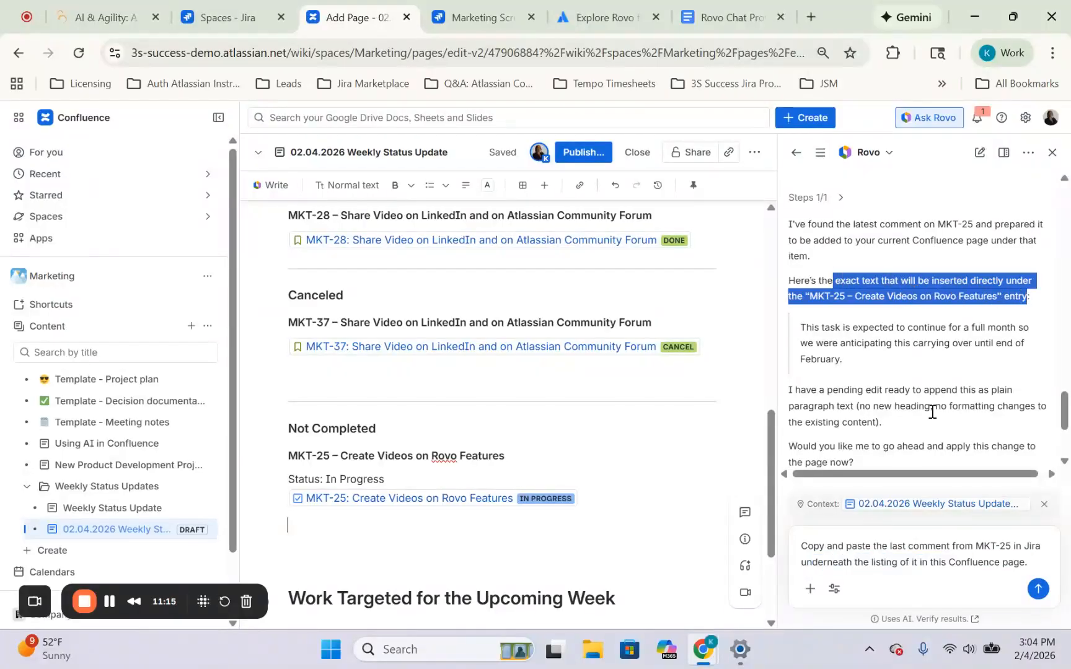
pyautogui.moveTo(827, 390); pyautogui.dragTo(926, 429)
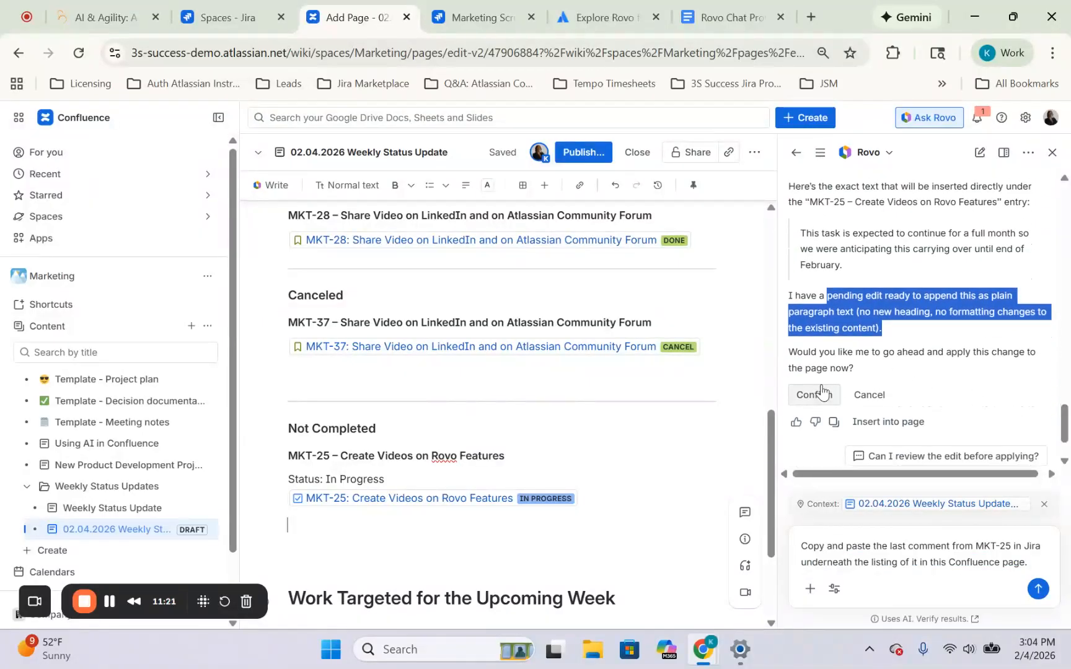
pyautogui.moveTo(797, 352); pyautogui.dragTo(932, 372)
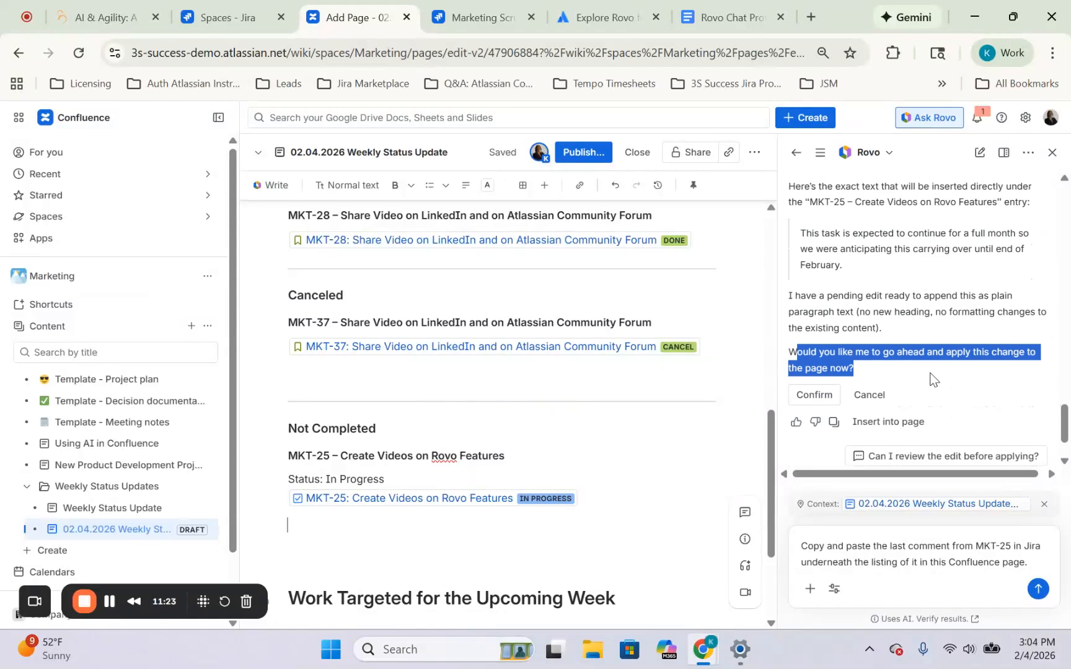
pyautogui.click(814, 395)
pyautogui.moveTo(1068, 416); pyautogui.dragTo(1067, 446)
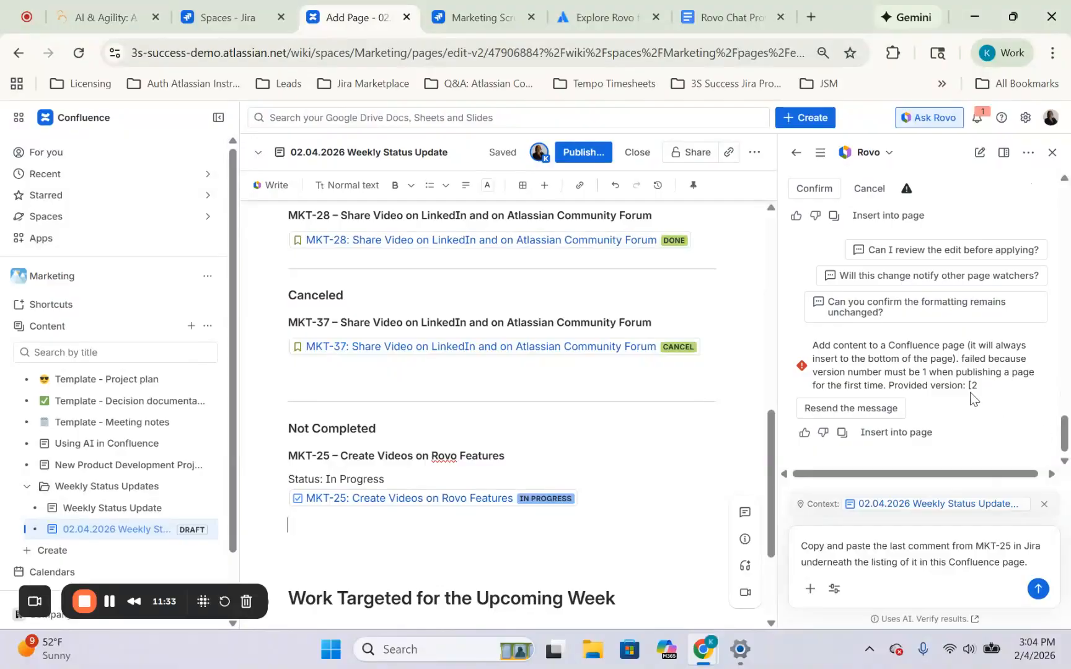
pyautogui.moveTo(844, 345); pyautogui.dragTo(983, 392)
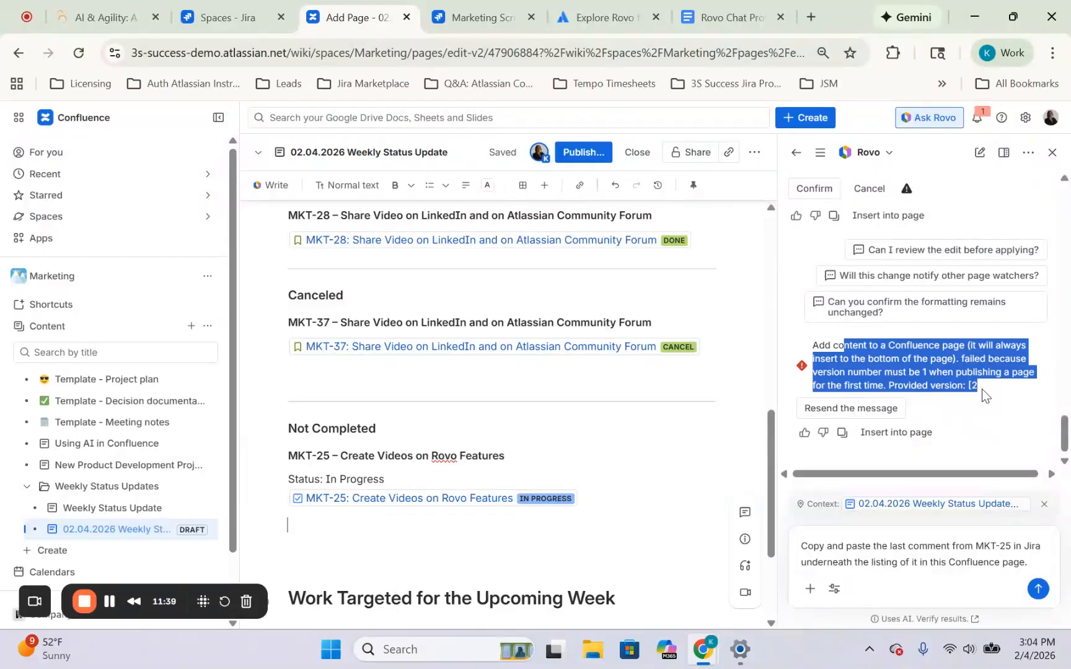
pyautogui.click(978, 398)
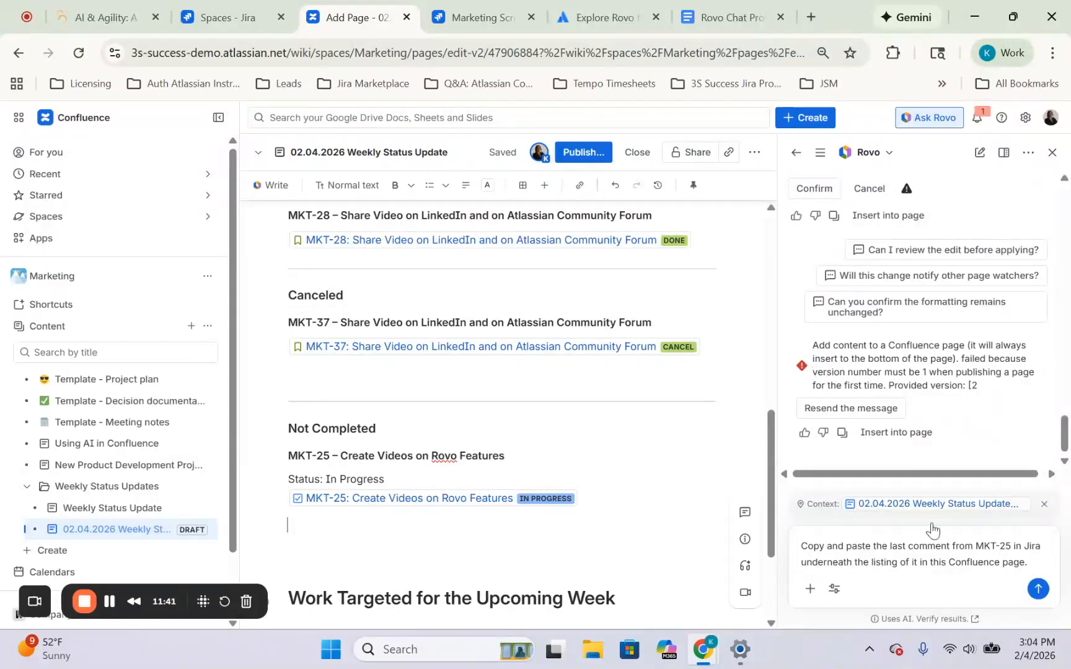
# Copy the unsent MKT-25 prompt from the Rovo chat message and clear the message
pyautogui.moveTo(1031, 563); pyautogui.dragTo(762, 550)
pyautogui.hotkey('ctrl', 'c')
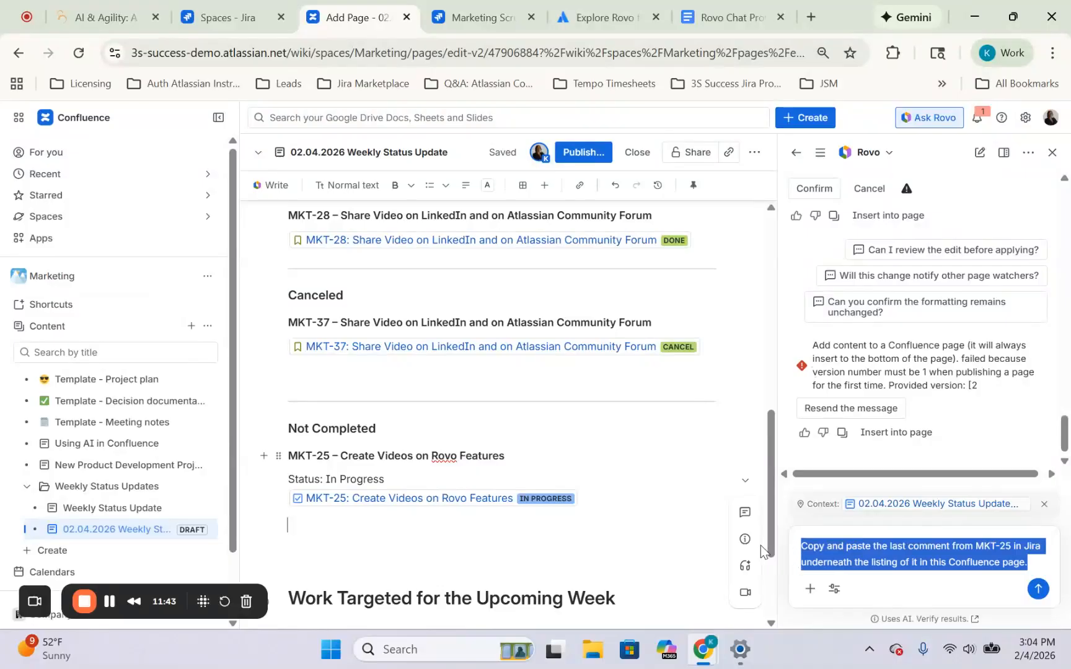
pyautogui.press('BackSpace')
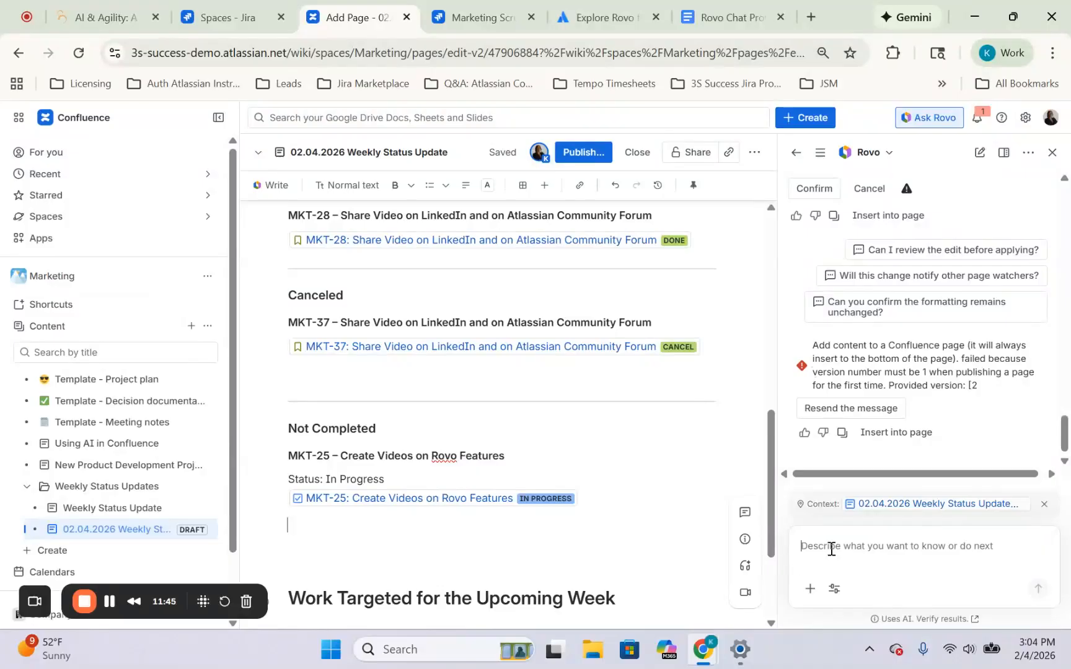
# Publish the 02.04.2026 Weekly Status Update page under Weekly Status Updates with open access and dismiss the publication notice
pyautogui.moveTo(1064, 434); pyautogui.dragTo(1062, 397)
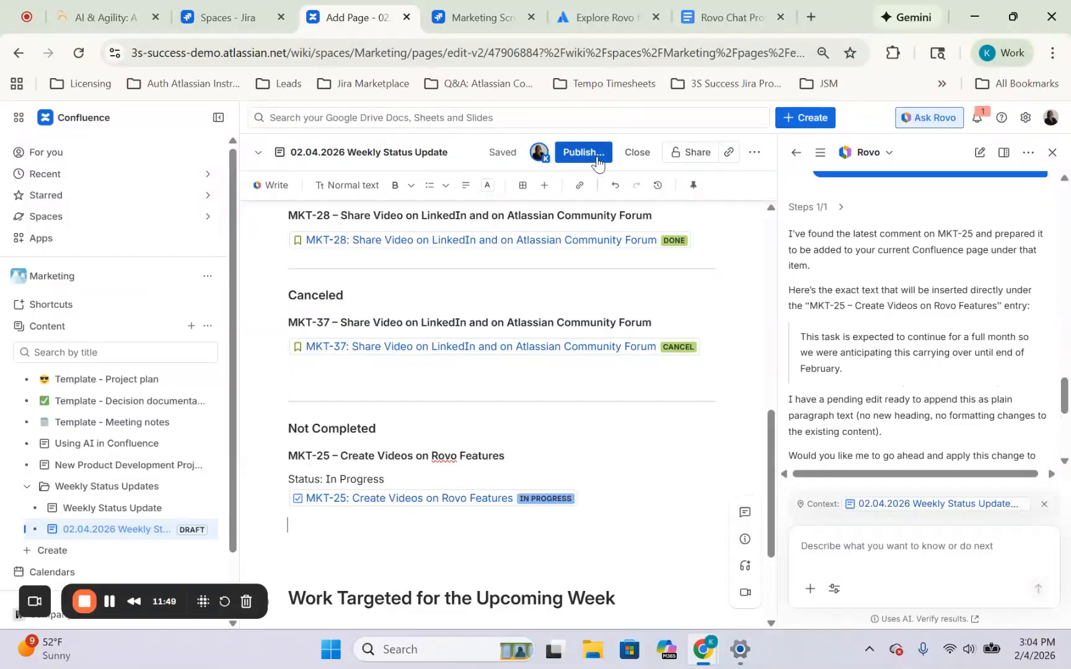
pyautogui.hotkey('ctrl', 'Return')
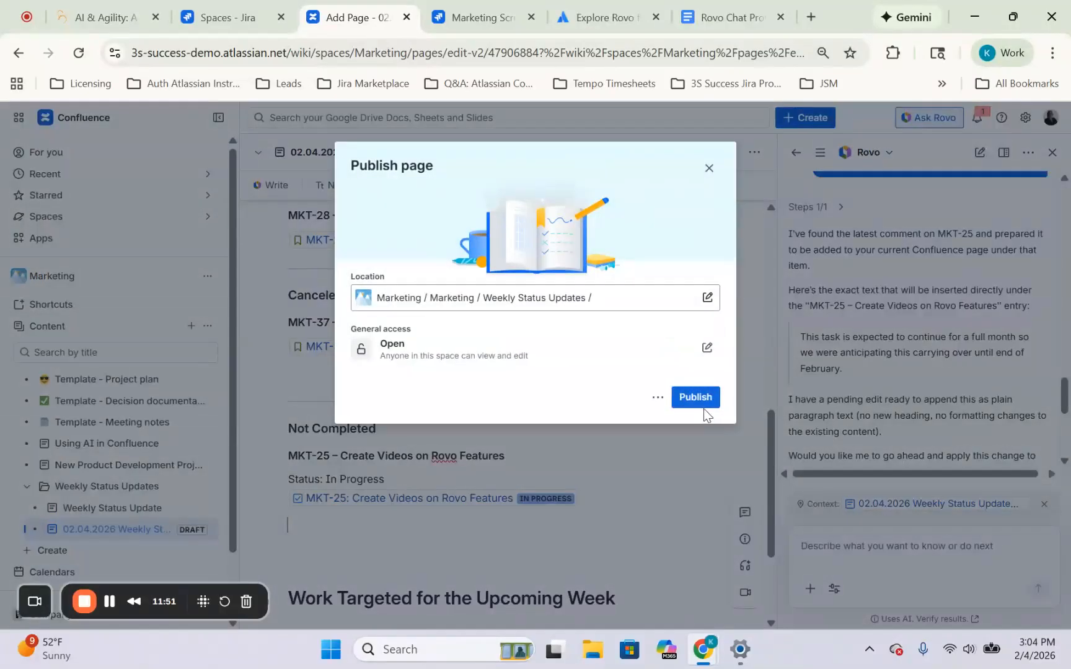
pyautogui.click(696, 398)
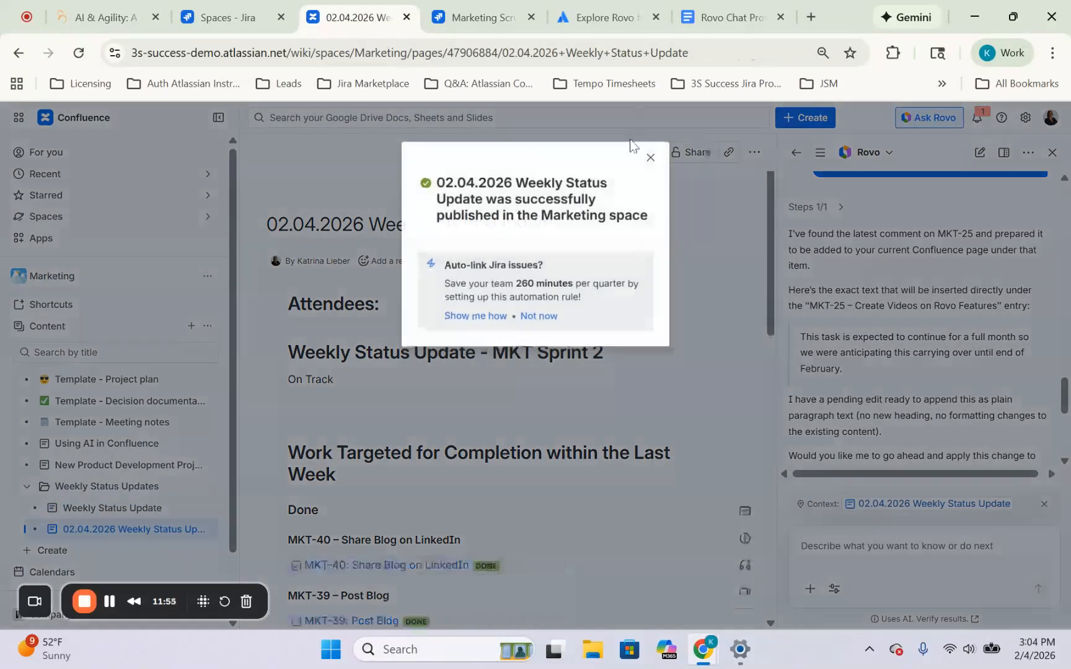
pyautogui.click(649, 160)
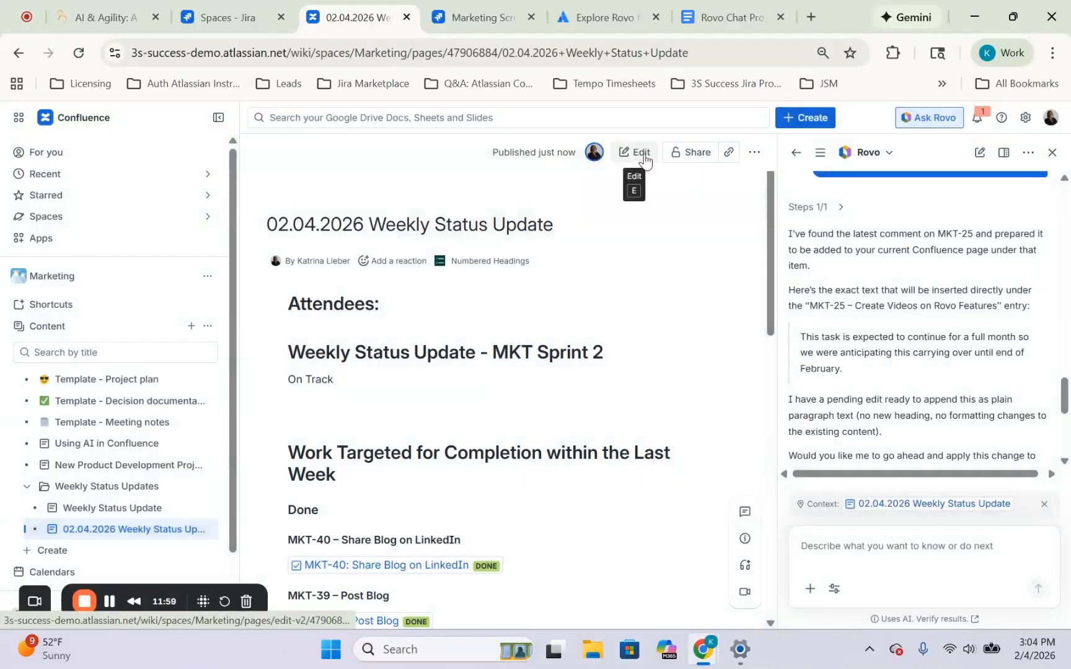
# Reopen the published page for editing and submit the copied MKT-25 last-comment prompt in Rovo chat
pyautogui.click(645, 160)
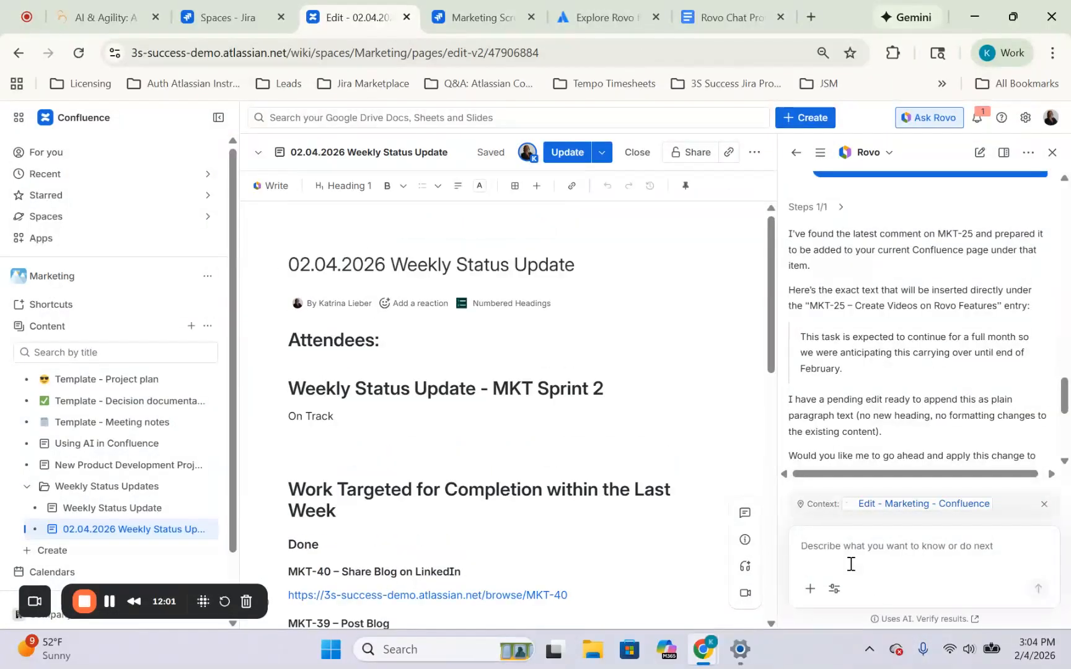
pyautogui.click(851, 563)
pyautogui.hotkey('ctrl', 'v')
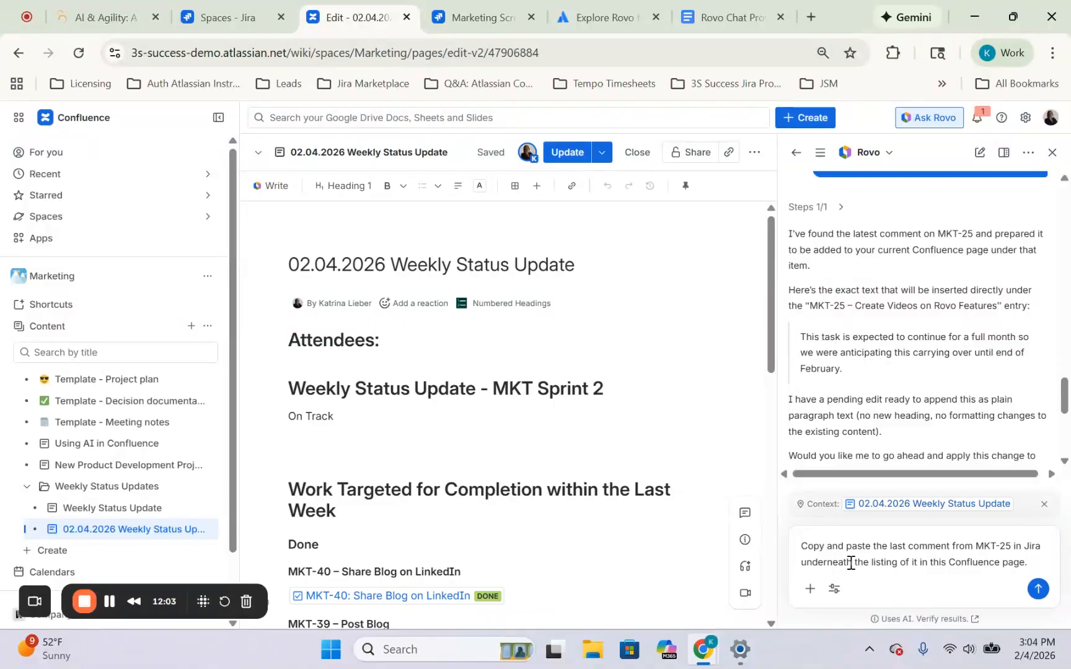
pyautogui.press('Return')
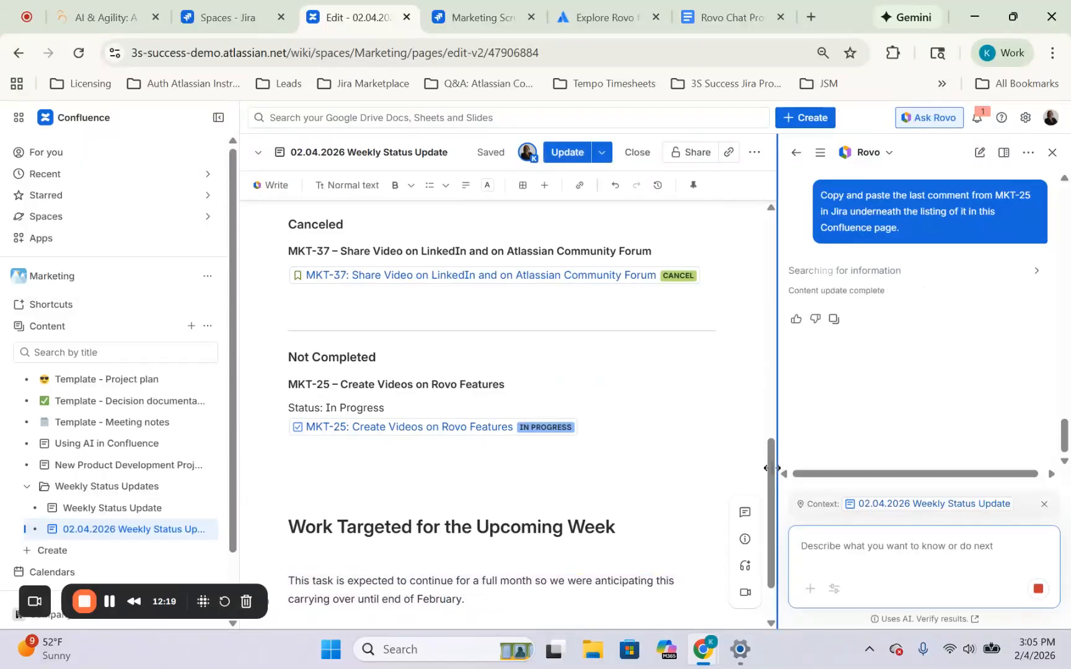
pyautogui.scroll(-1, 760, 514)
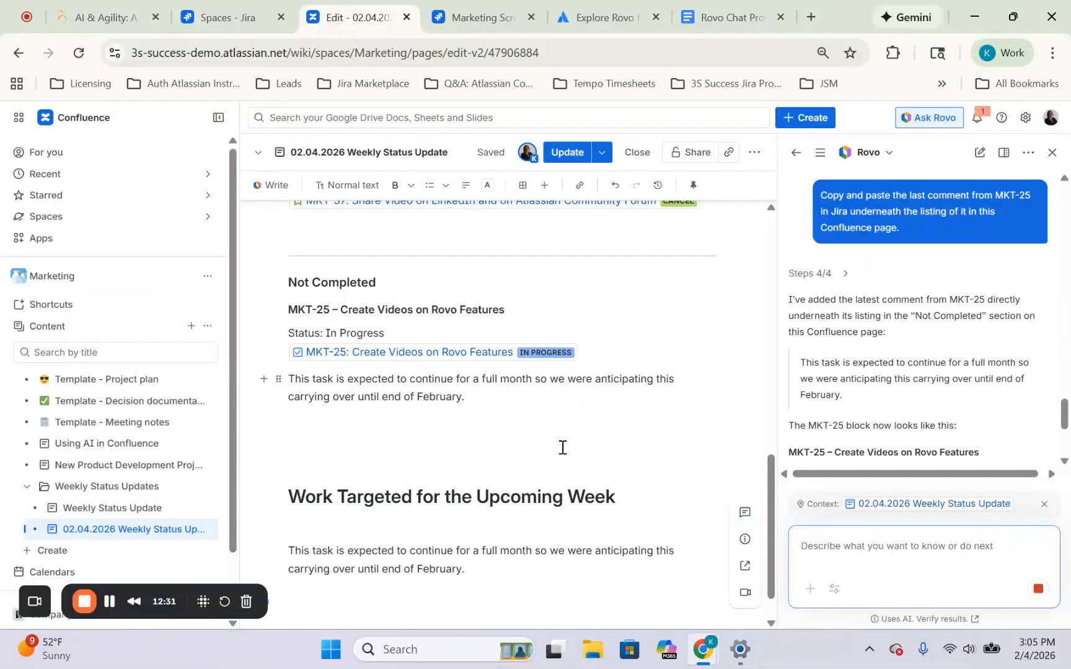
# Delete the duplicate MKT-25 comment beneath the "Work Targeted for the Upcoming Week" heading, keeping the one under the MKT-25 listing
pyautogui.moveTo(466, 399); pyautogui.dragTo(270, 378)
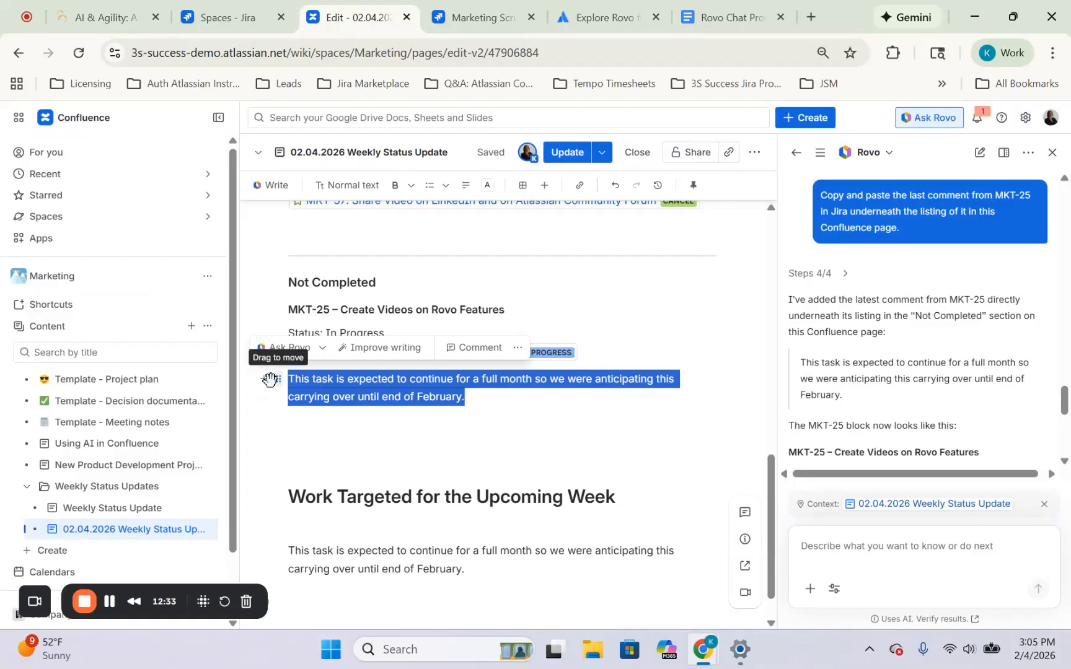
pyautogui.click(430, 447)
pyautogui.moveTo(478, 581); pyautogui.dragTo(270, 550)
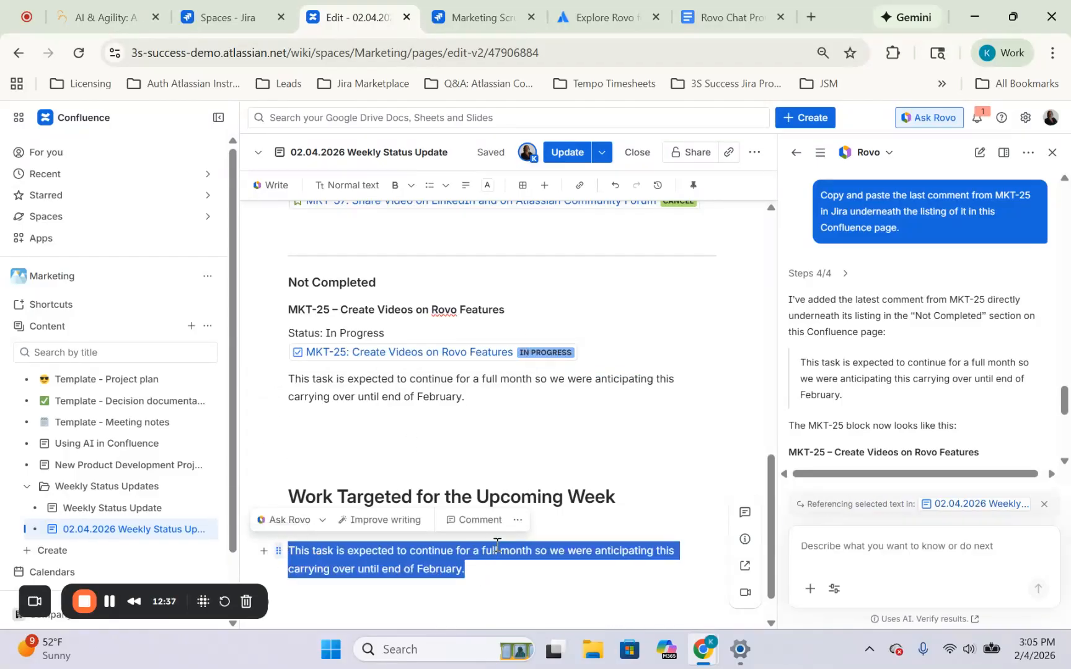
pyautogui.press('BackSpace')
pyautogui.press('BackSpace')
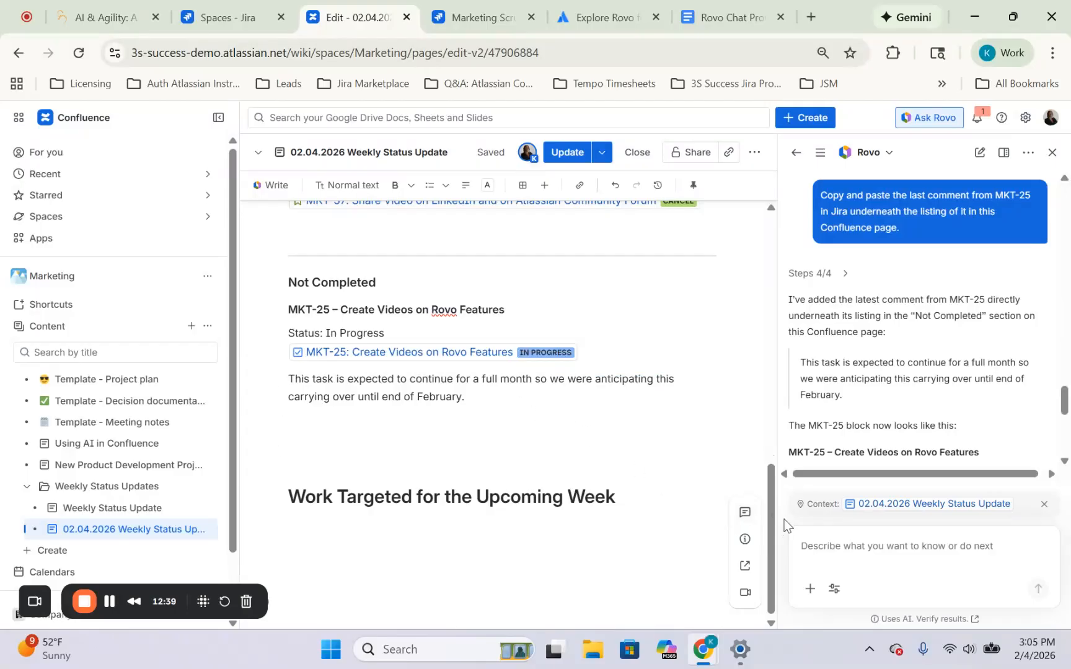
pyautogui.scroll(3, 775, 484)
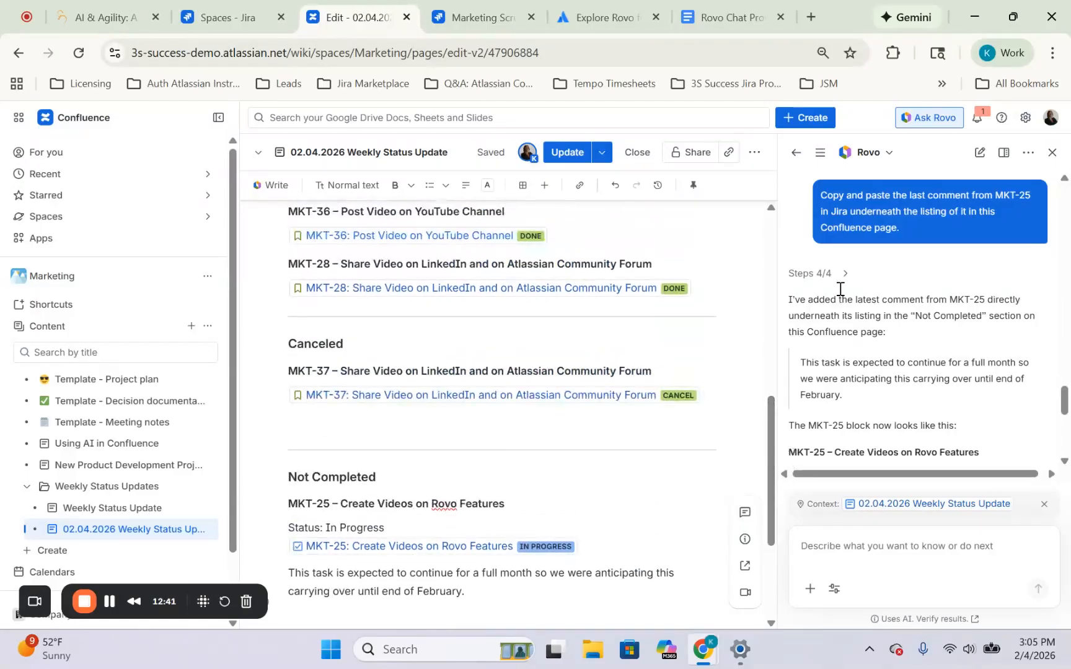
pyautogui.click(733, 17)
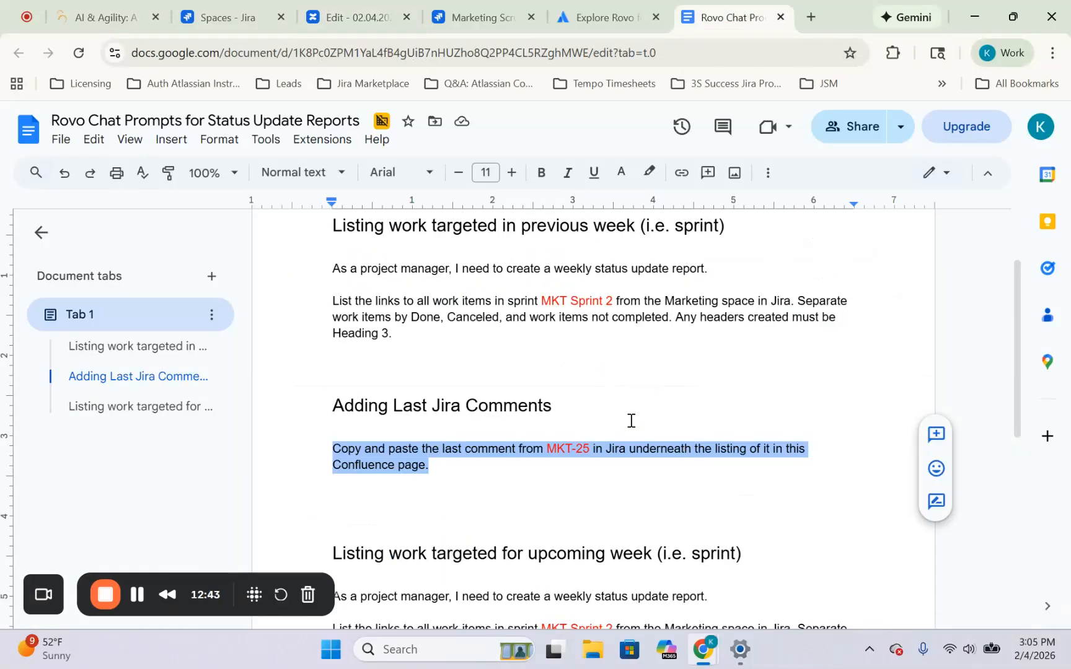
pyautogui.click(361, 7)
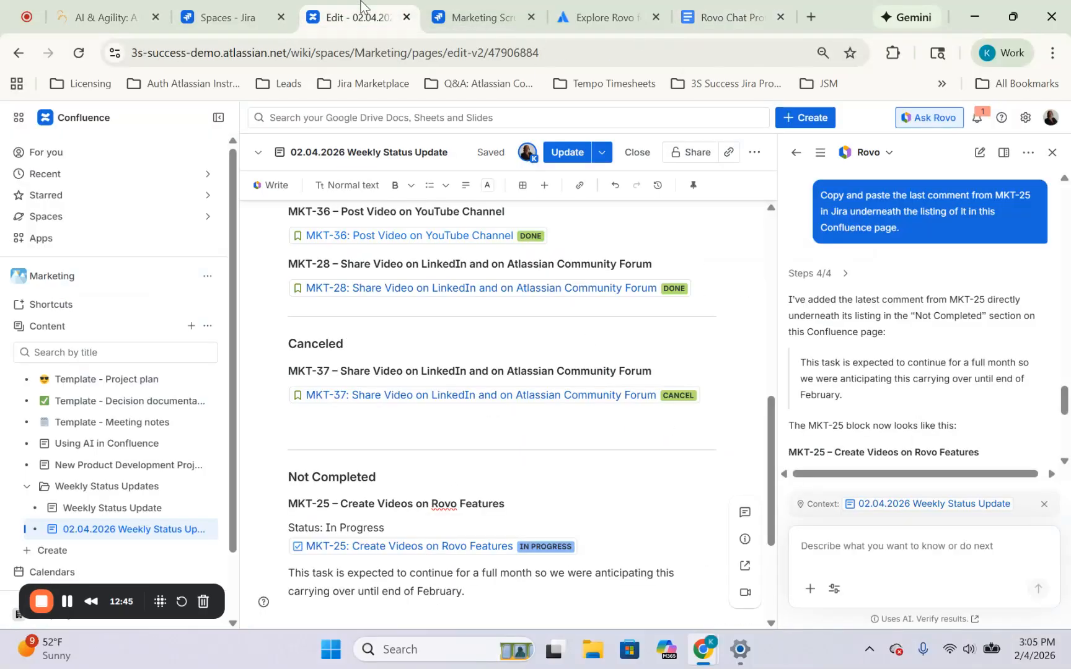
pyautogui.moveTo(773, 465); pyautogui.dragTo(773, 523)
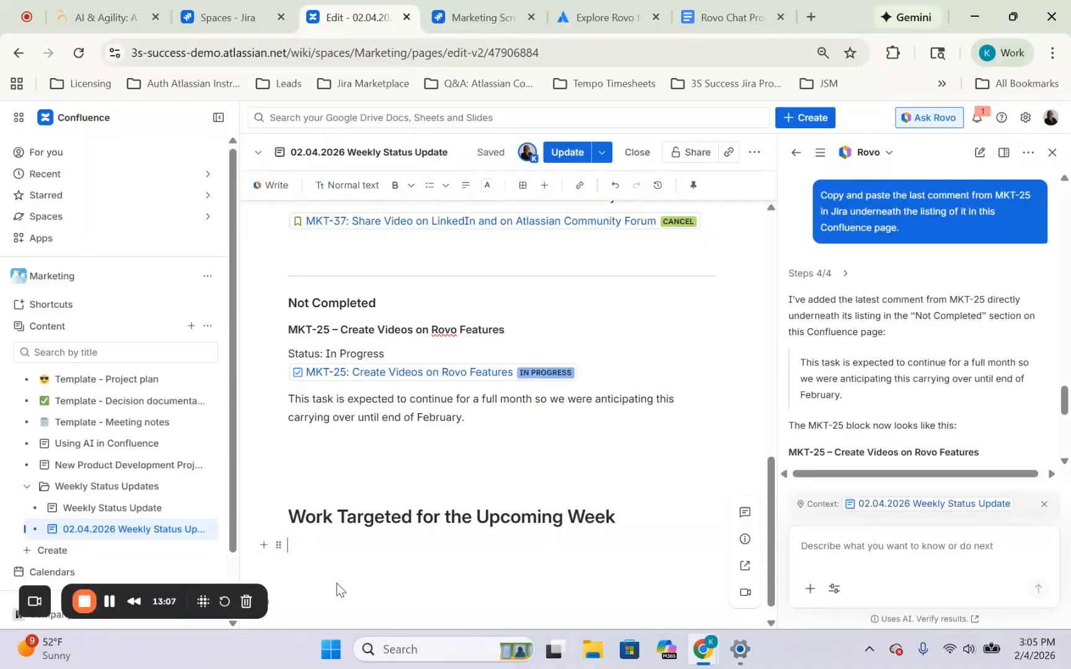
# Copy the MKT-25 last-comment prompt from the Rovo Chat Prompts Google Doc and return to the Canceled section of the Confluence status page
pyautogui.click(717, 1)
pyautogui.click(817, 482)
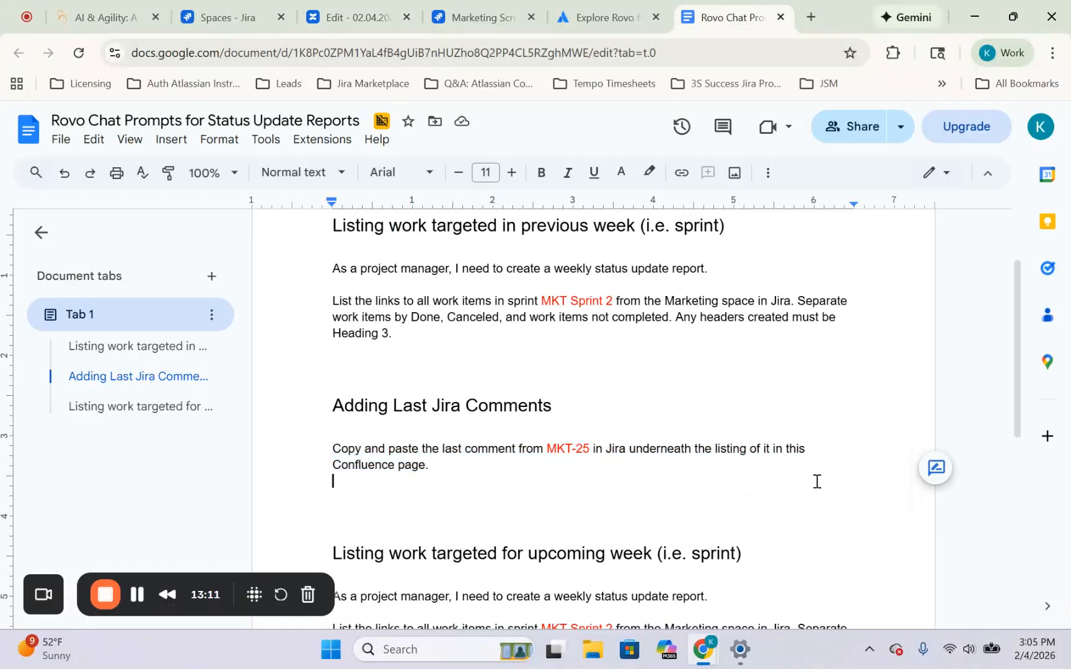
pyautogui.moveTo(454, 471); pyautogui.dragTo(265, 450)
pyautogui.hotkey('ctrl', 'c')
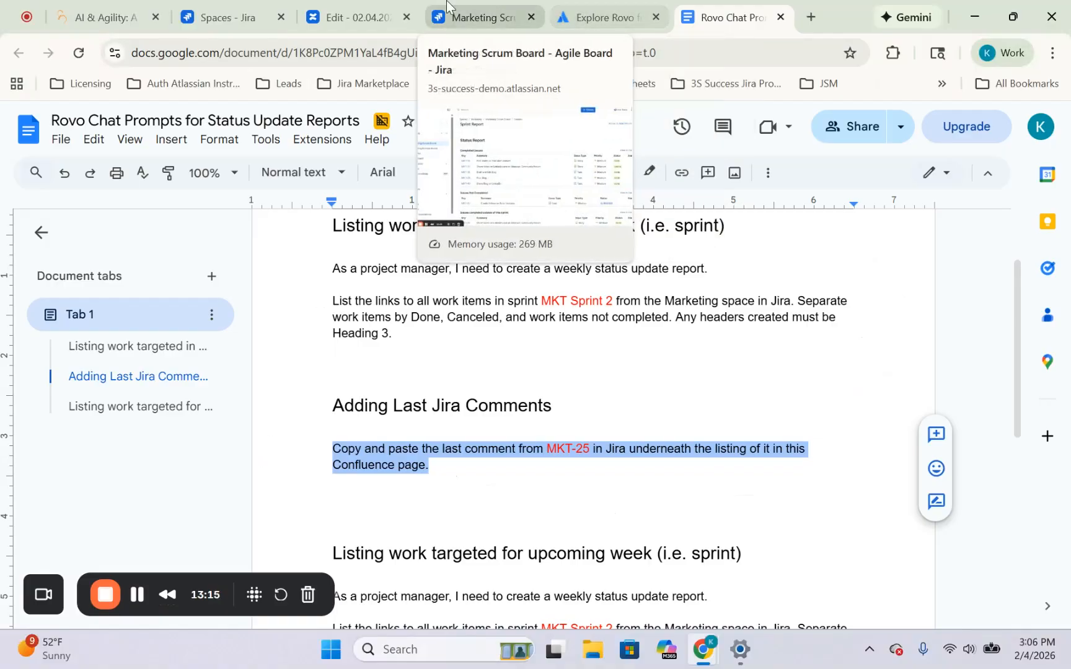
pyautogui.click(384, 4)
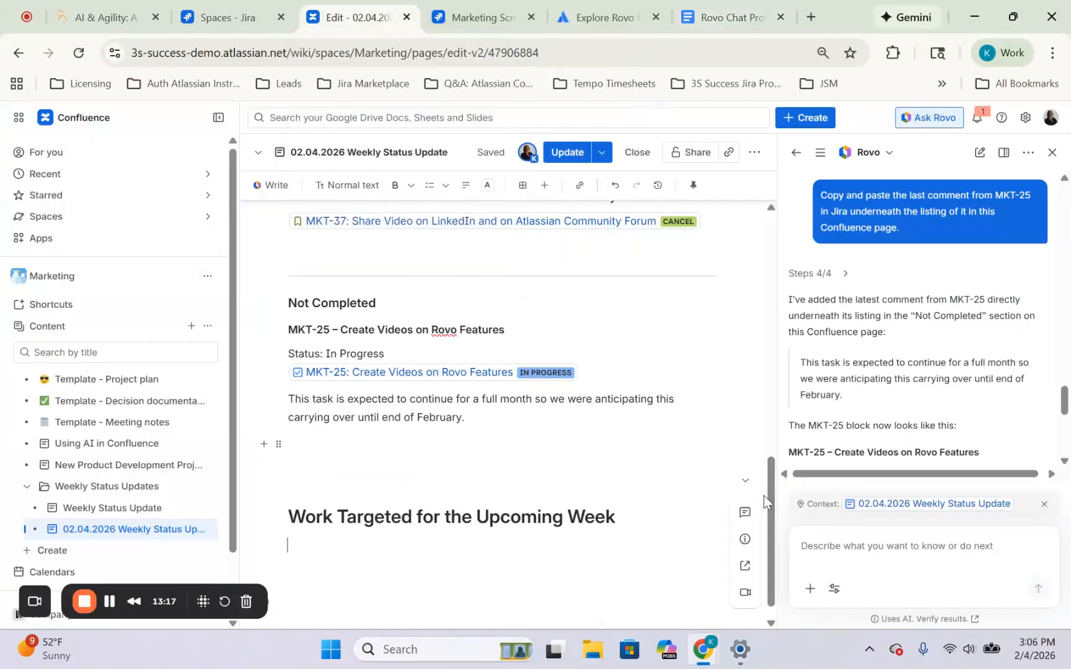
pyautogui.scroll(3, 772, 478)
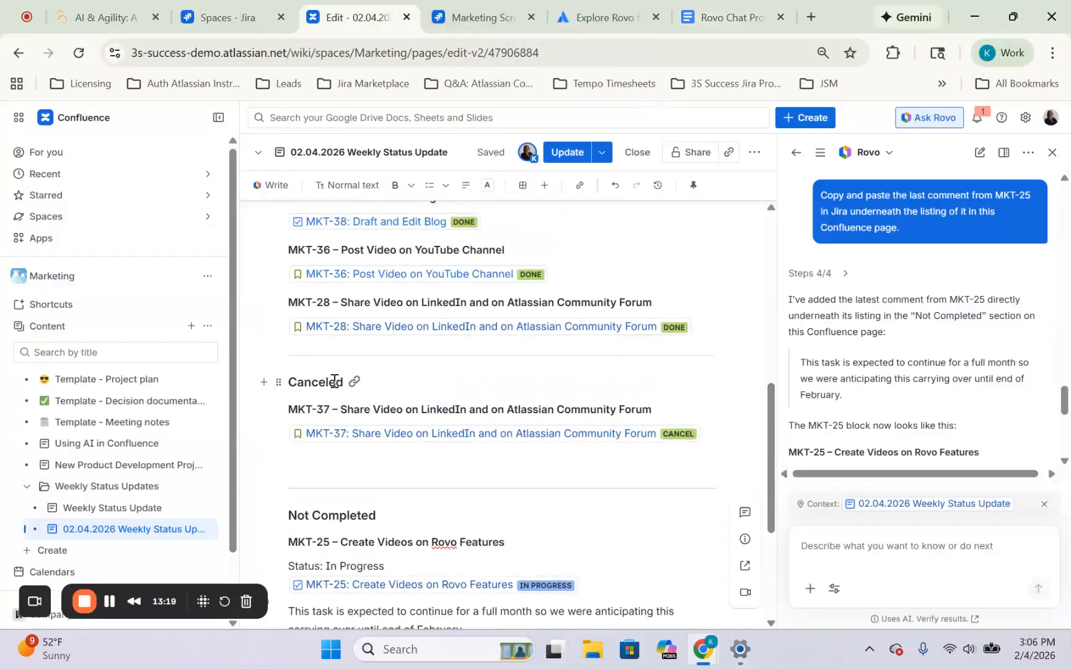
# Paste the last-comment prompt into Rovo chat, change the work item to MKT-37, and submit it
pyautogui.click(930, 548)
pyautogui.hotkey('ctrl', 'v')
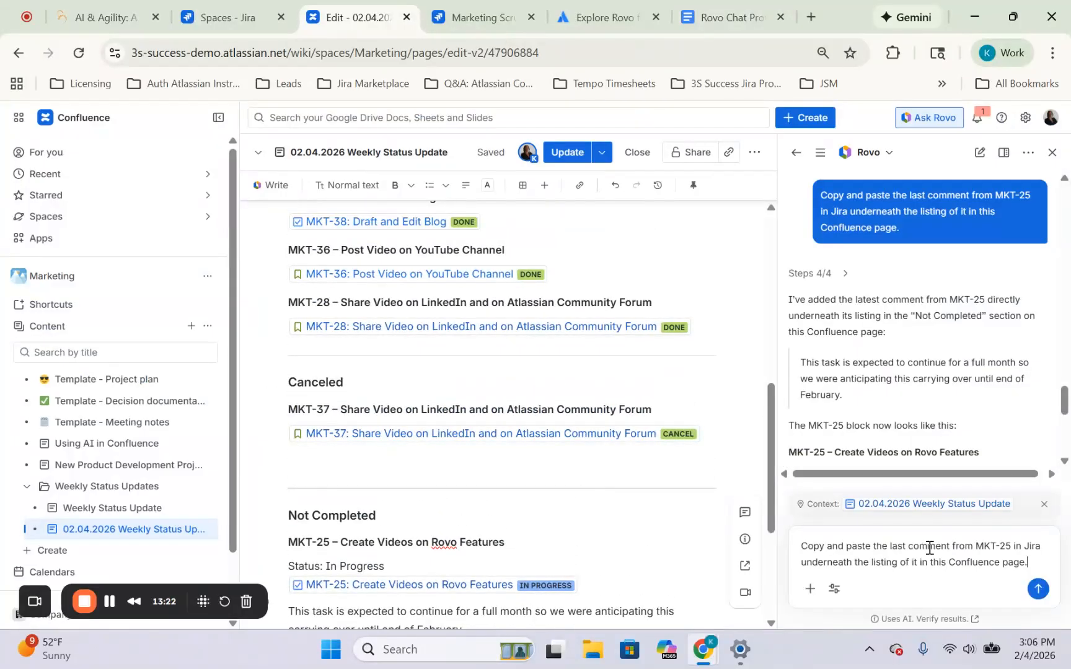
pyautogui.click(1010, 543)
pyautogui.press('BackSpace')
pyautogui.press('BackSpace')
pyautogui.write('32')
pyautogui.press('Return')
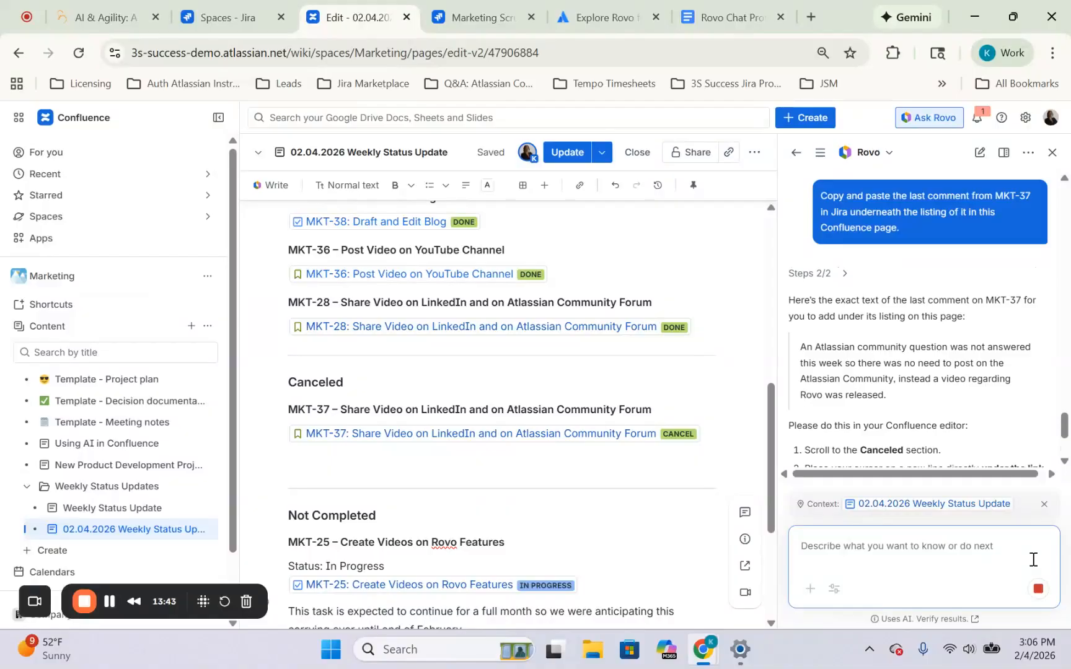
# Copy the MKT-37 comment text from Rovo's reply and paste it beneath the MKT-37 listing in the Canceled section
pyautogui.moveTo(1067, 427); pyautogui.dragTo(1069, 440)
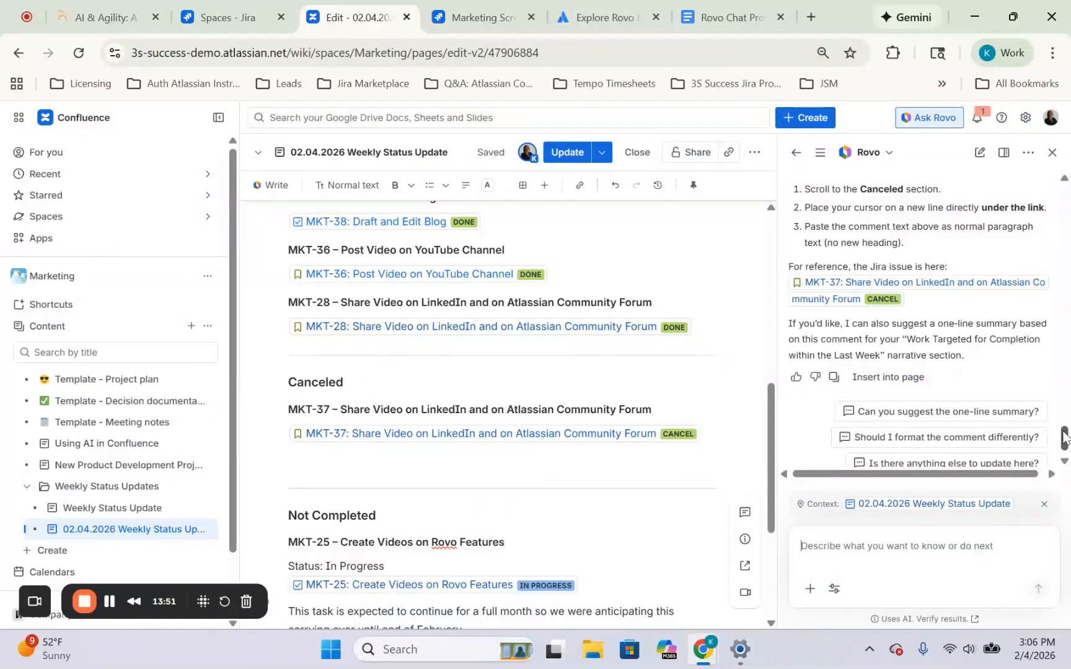
pyautogui.moveTo(1066, 438); pyautogui.dragTo(1066, 418)
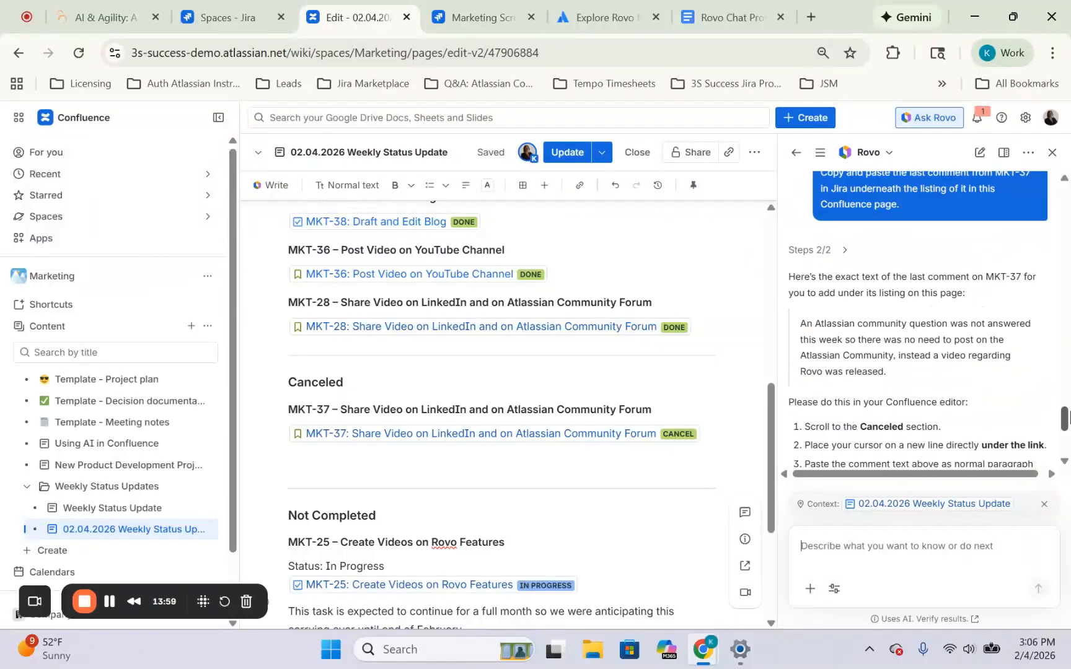
pyautogui.moveTo(1070, 418); pyautogui.dragTo(1070, 439)
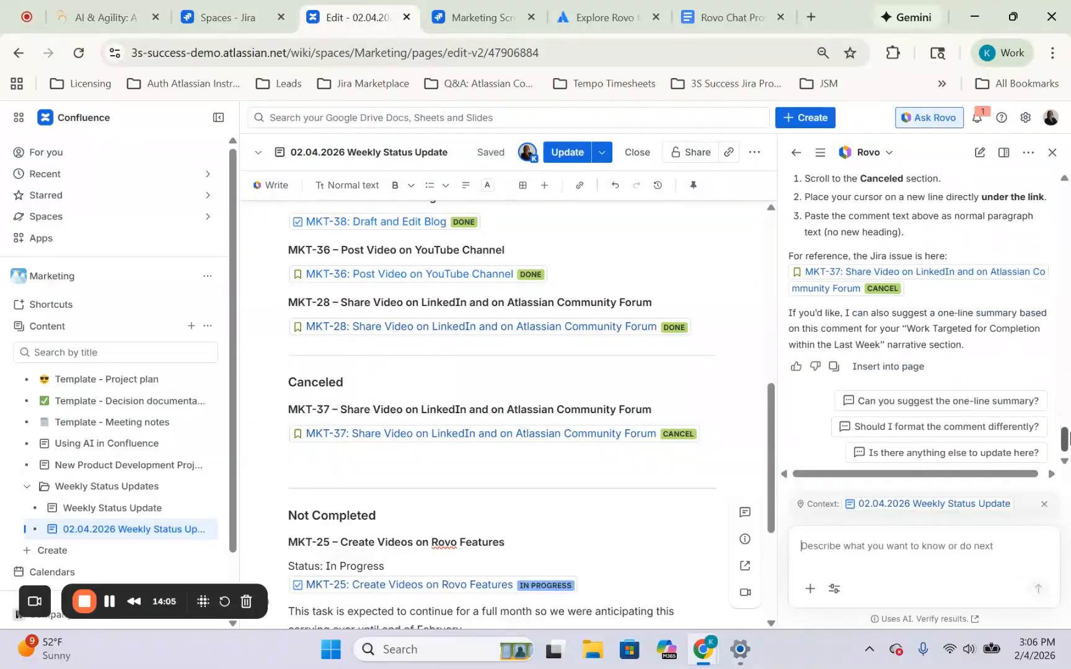
pyautogui.moveTo(1069, 439); pyautogui.dragTo(1070, 428)
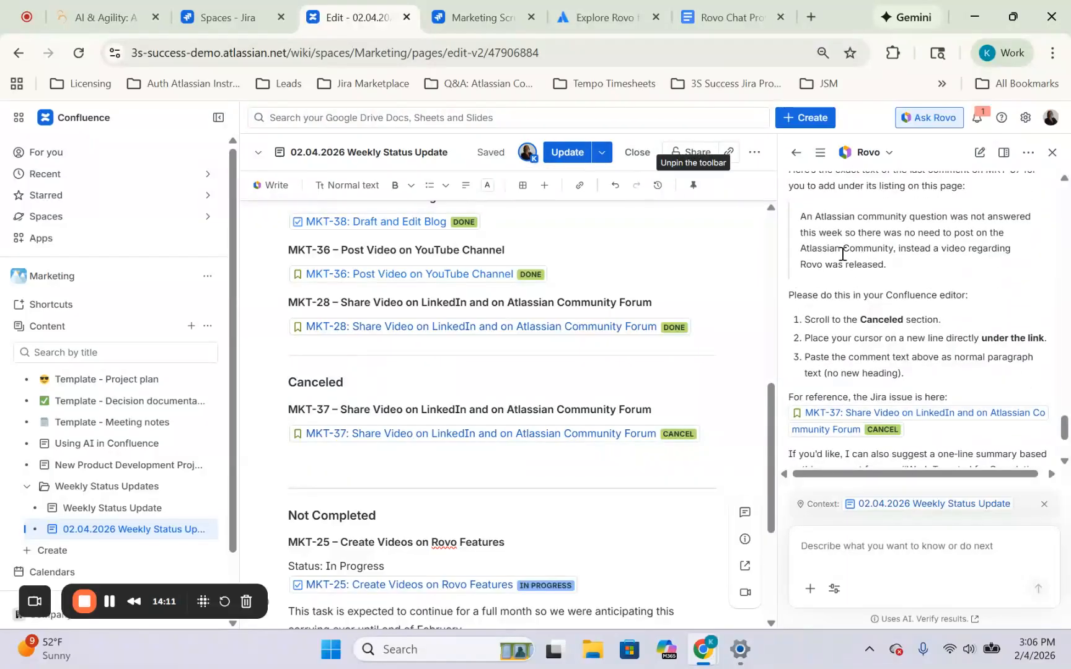
pyautogui.scroll(3, 902, 372)
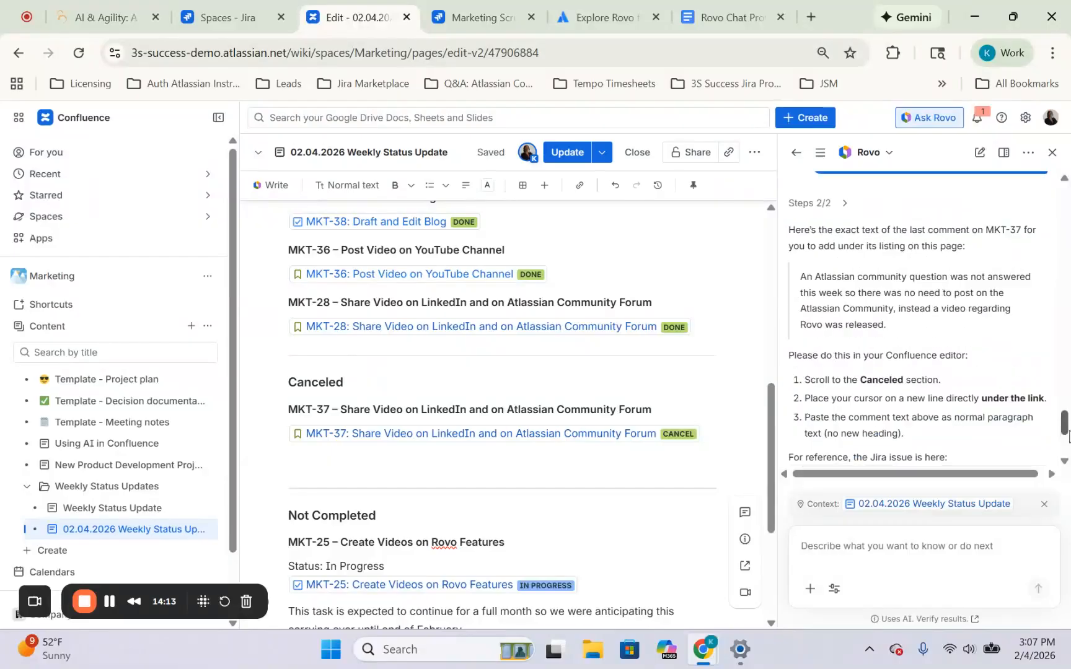
pyautogui.moveTo(893, 400); pyautogui.dragTo(804, 355)
pyautogui.hotkey('ctrl', 'c')
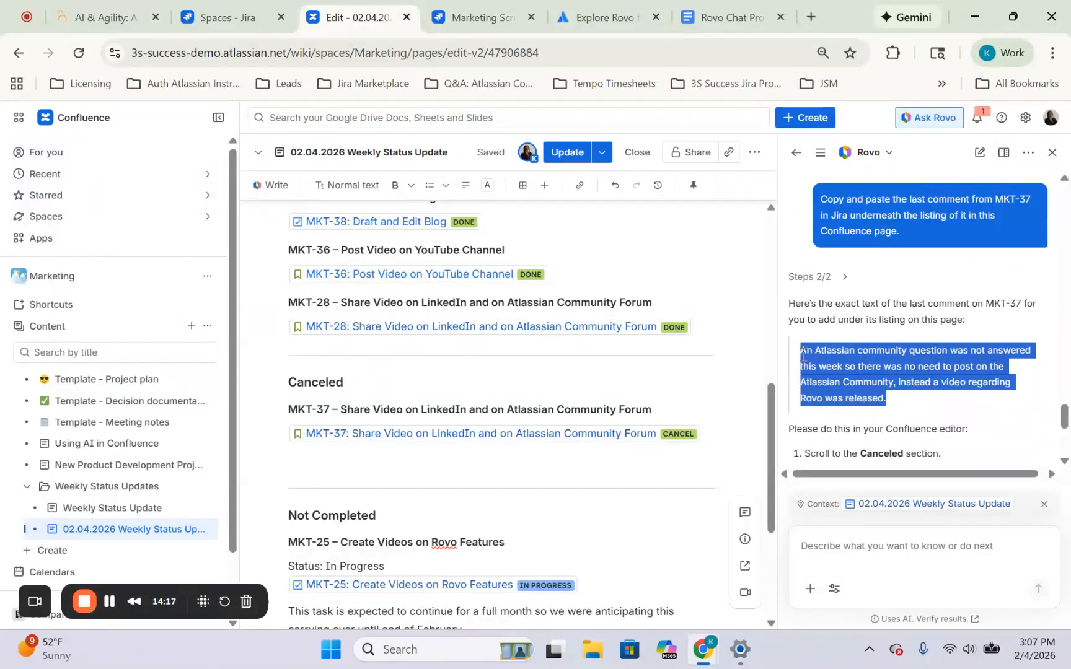
pyautogui.click(550, 468)
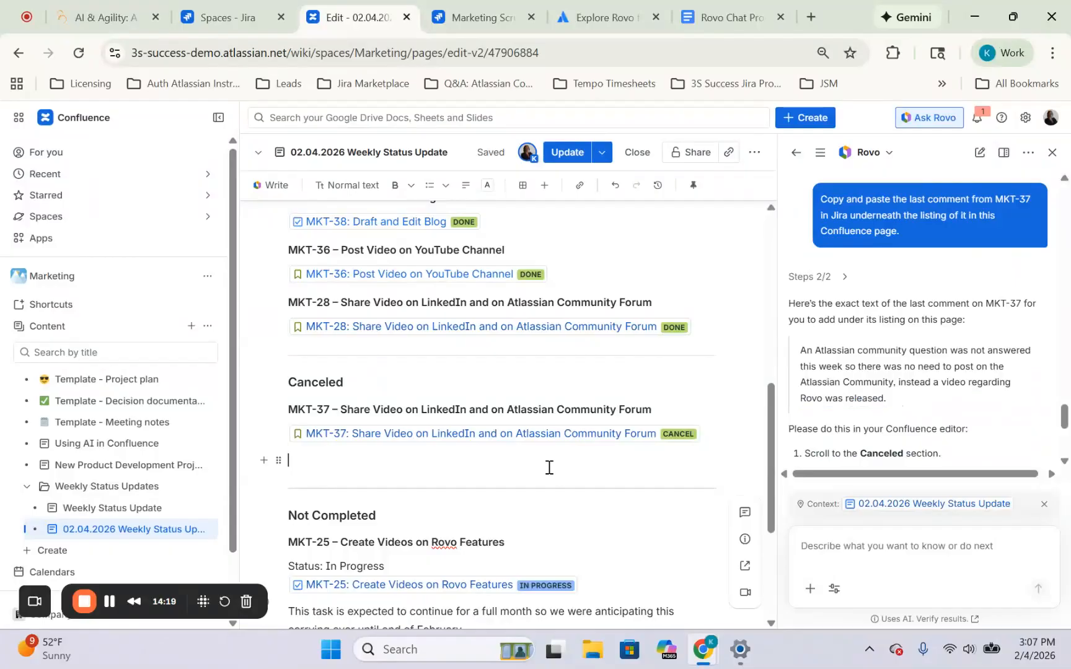
pyautogui.hotkey('ctrl', 'v')
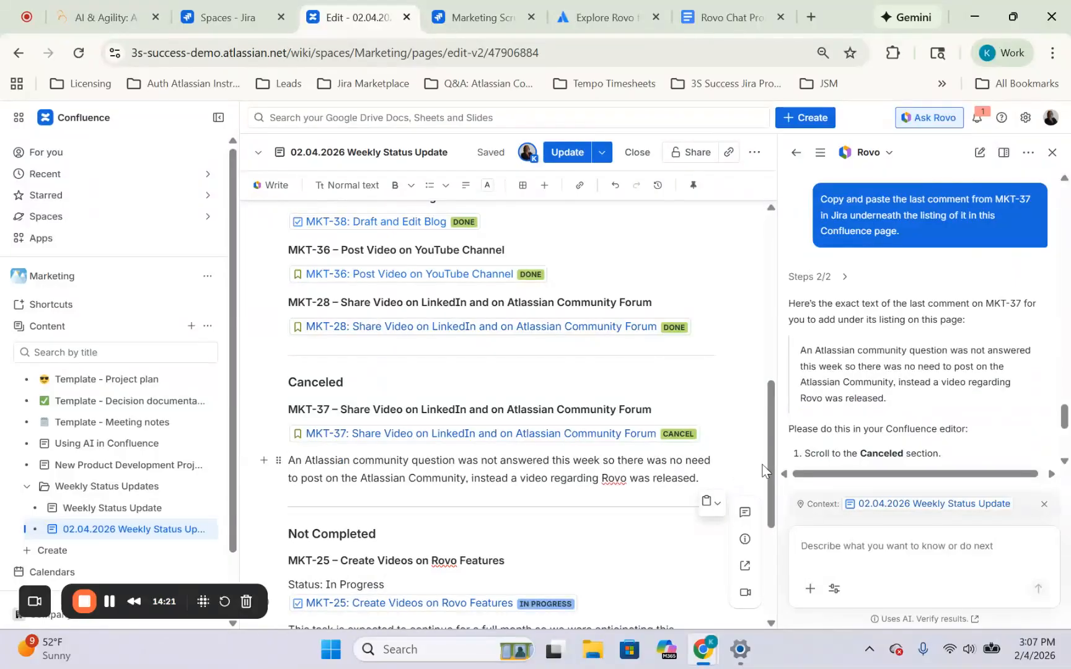
# Open the linked MKT-37 work item in a new browser tab and compare its last Jira comment with the pasted text
pyautogui.scroll(-2, 770, 474)
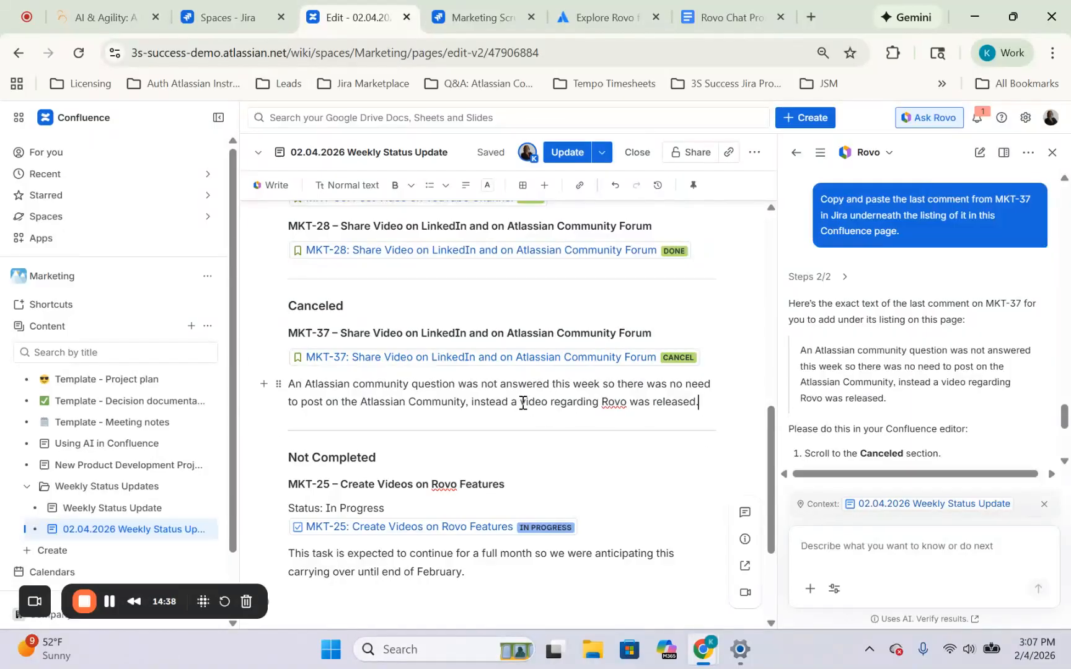
pyautogui.rightClick(454, 360)
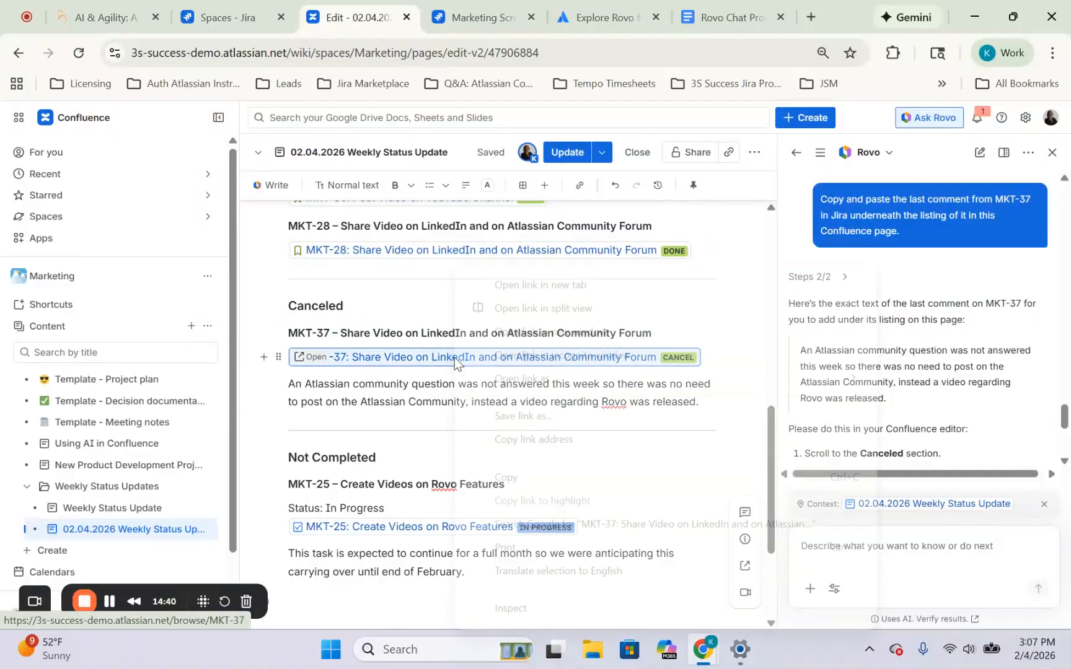
pyautogui.click(564, 284)
pyautogui.moveTo(411, 3)
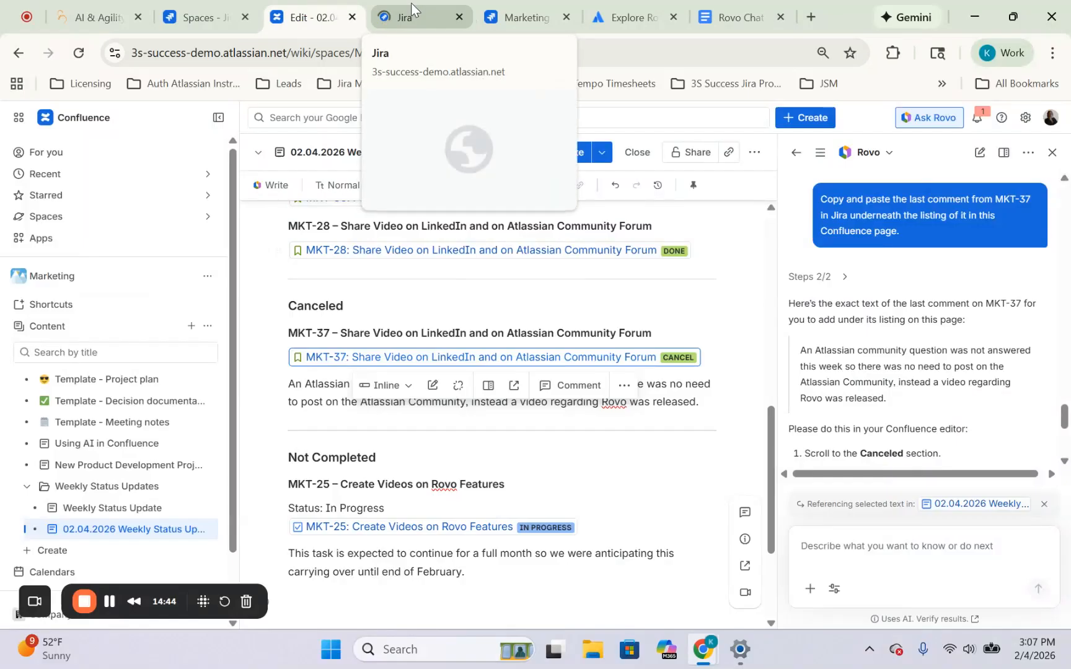
pyautogui.click(411, 3)
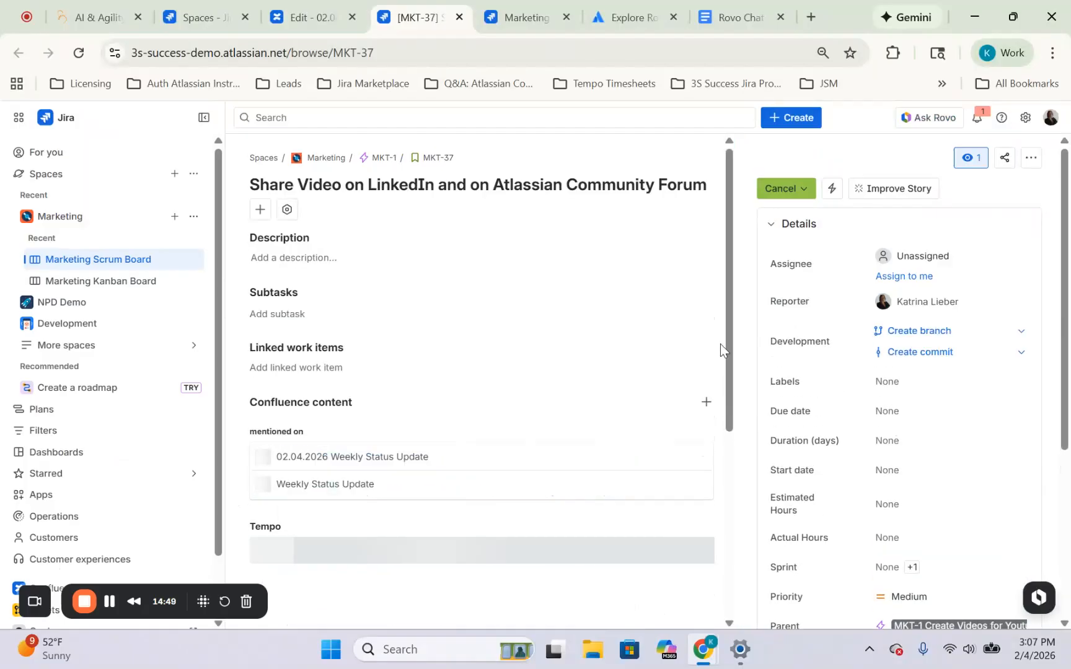
pyautogui.scroll(-2, 715, 422)
pyautogui.scroll(-3, 715, 426)
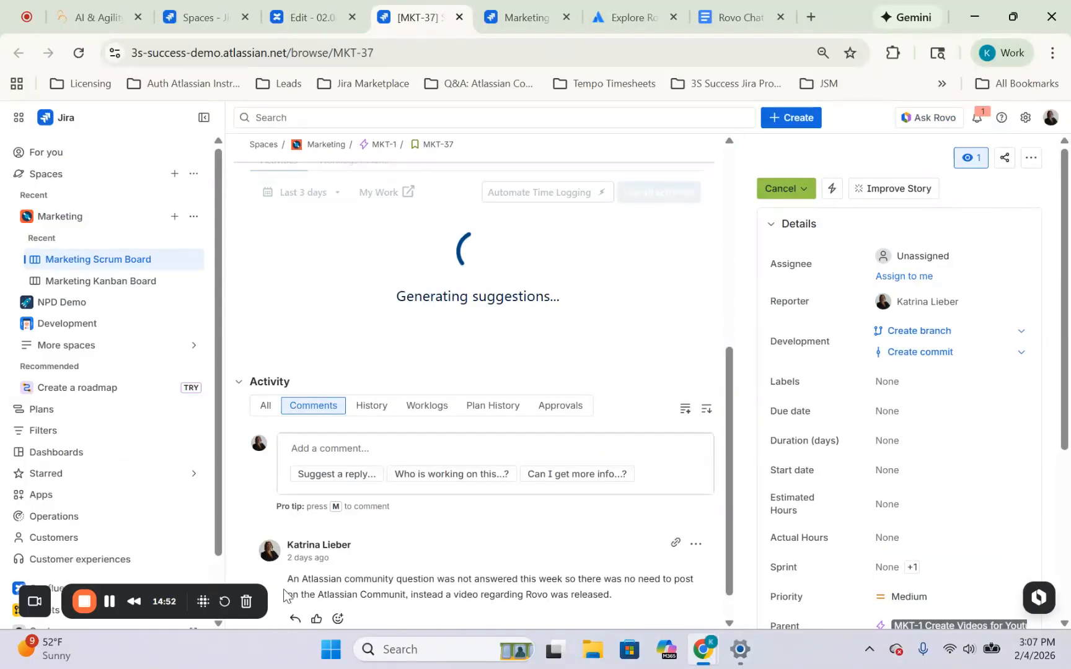
pyautogui.moveTo(305, 577); pyautogui.dragTo(641, 606)
pyautogui.moveTo(730, 507); pyautogui.dragTo(750, 184)
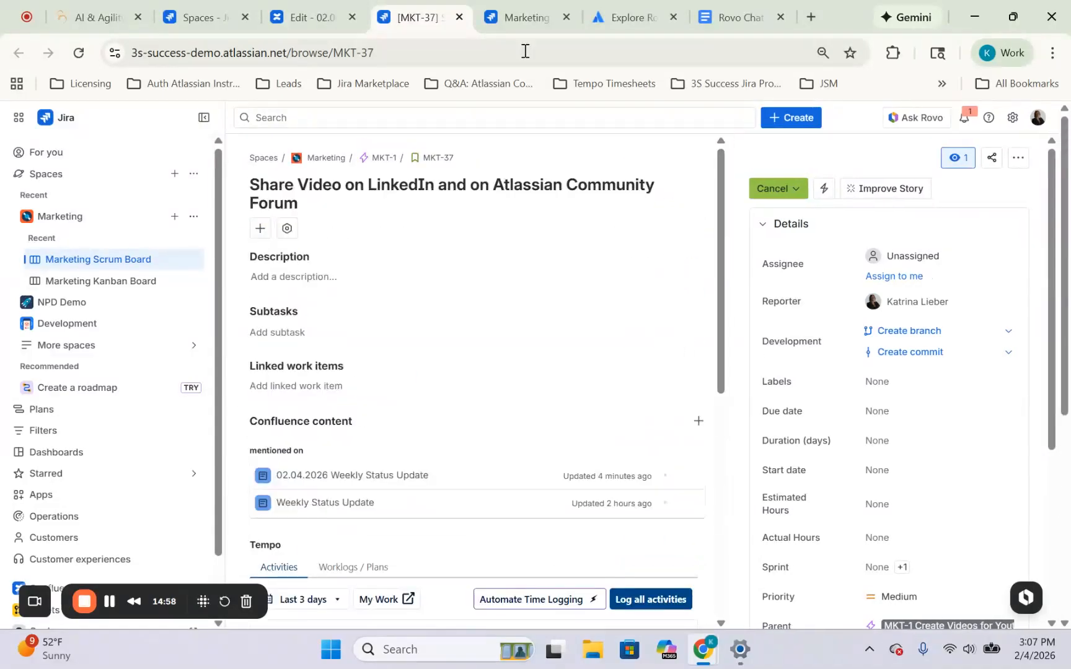
# Return to the Weekly Status Update page being edited in Confluence and close the Rovo chat
pyautogui.click(304, 16)
pyautogui.moveTo(769, 463); pyautogui.dragTo(832, 242)
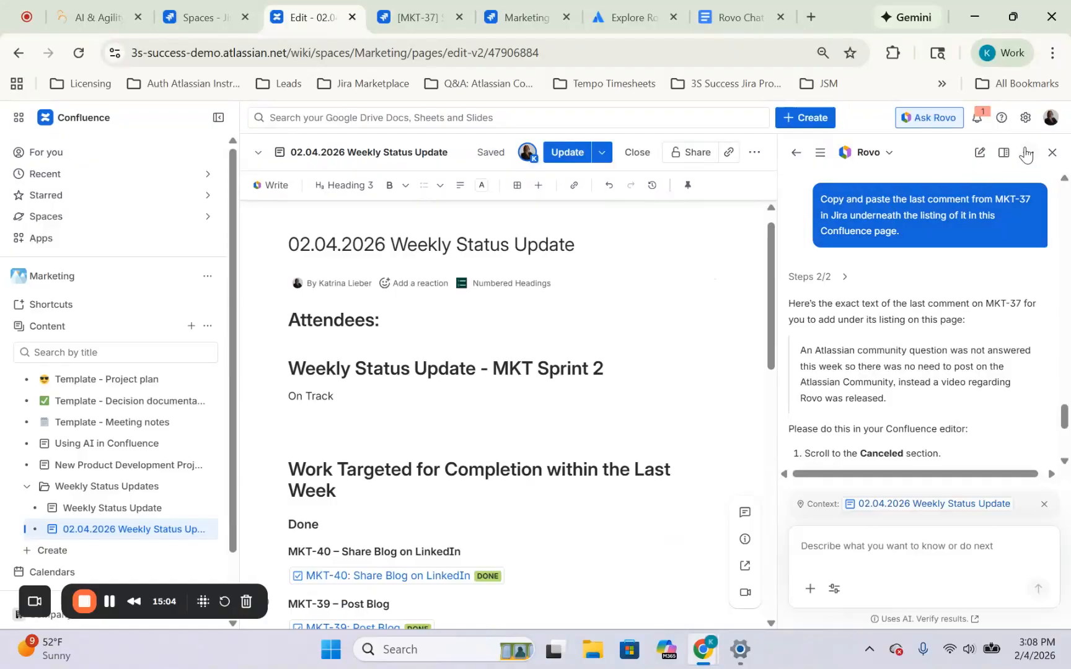
pyautogui.click(1052, 152)
pyautogui.click(1047, 152)
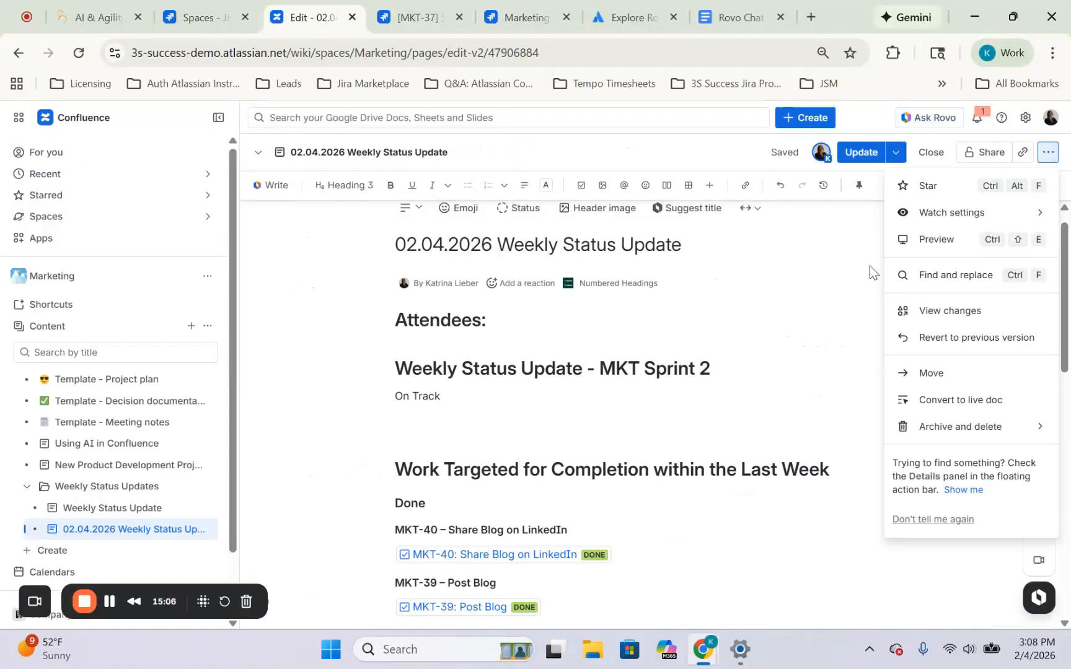
pyautogui.click(841, 279)
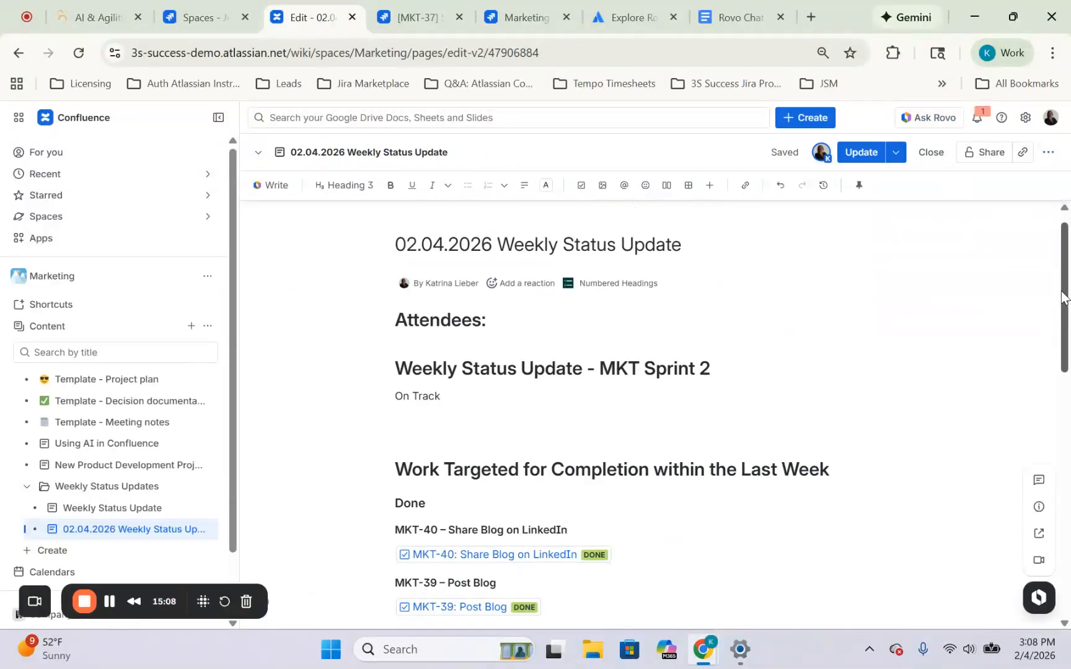
# Remove an extra blank line above the "Work Targeted for the Upcoming Week" heading and place the cursor beneath that heading
pyautogui.moveTo(1066, 294); pyautogui.dragTo(1054, 381)
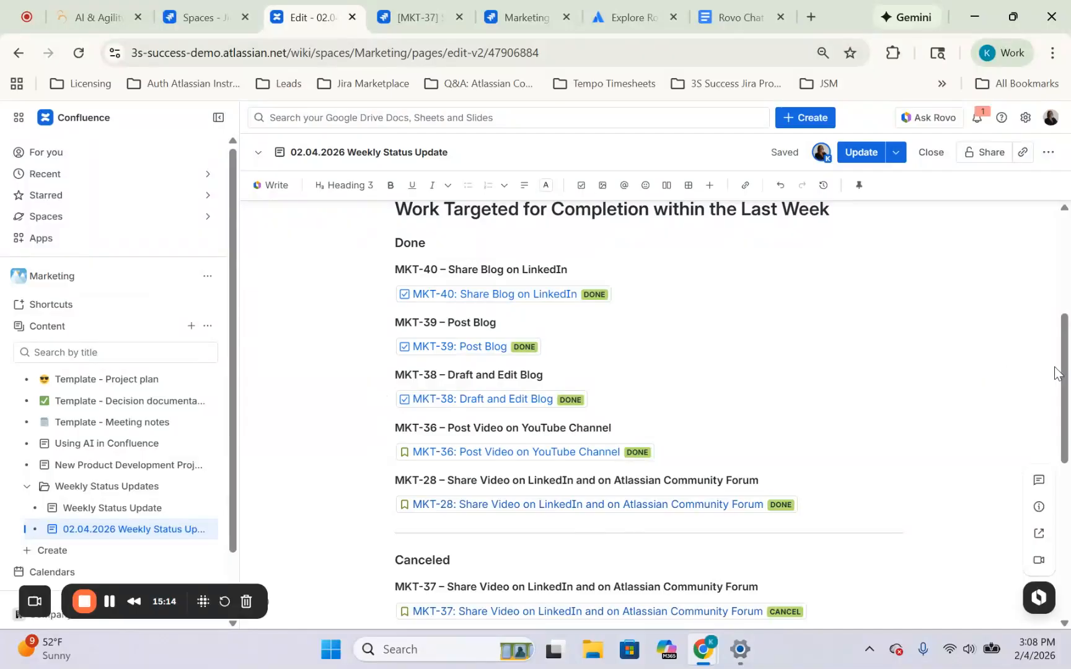
pyautogui.moveTo(1065, 374); pyautogui.dragTo(1052, 472)
pyautogui.scroll(-3, 1052, 476)
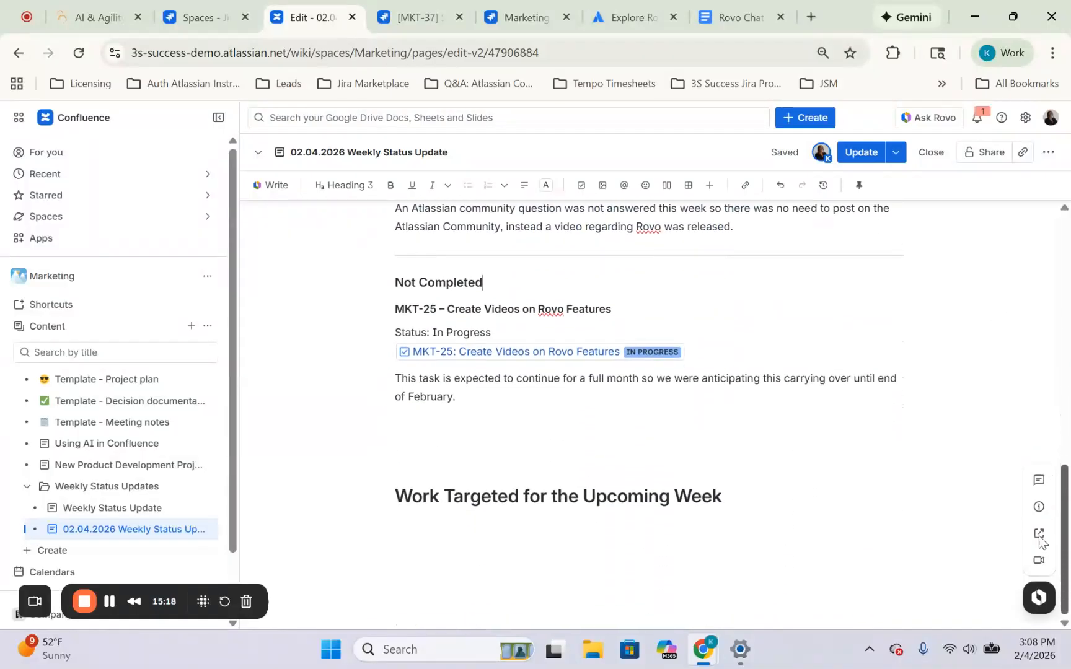
pyautogui.moveTo(400, 378); pyautogui.dragTo(550, 419)
pyautogui.click(664, 467)
pyautogui.click(447, 451)
pyautogui.click(462, 520)
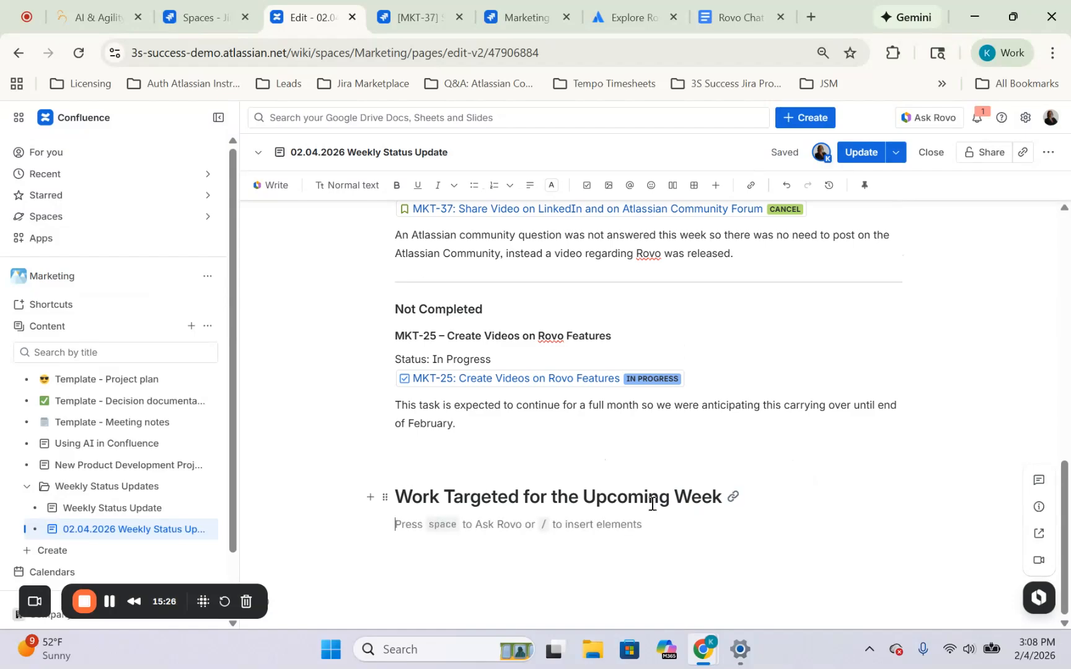
# Switch to Jira and open the Marketing Scrum Board's backlog to check the work items in MKT Sprint 3
pyautogui.click(228, 11)
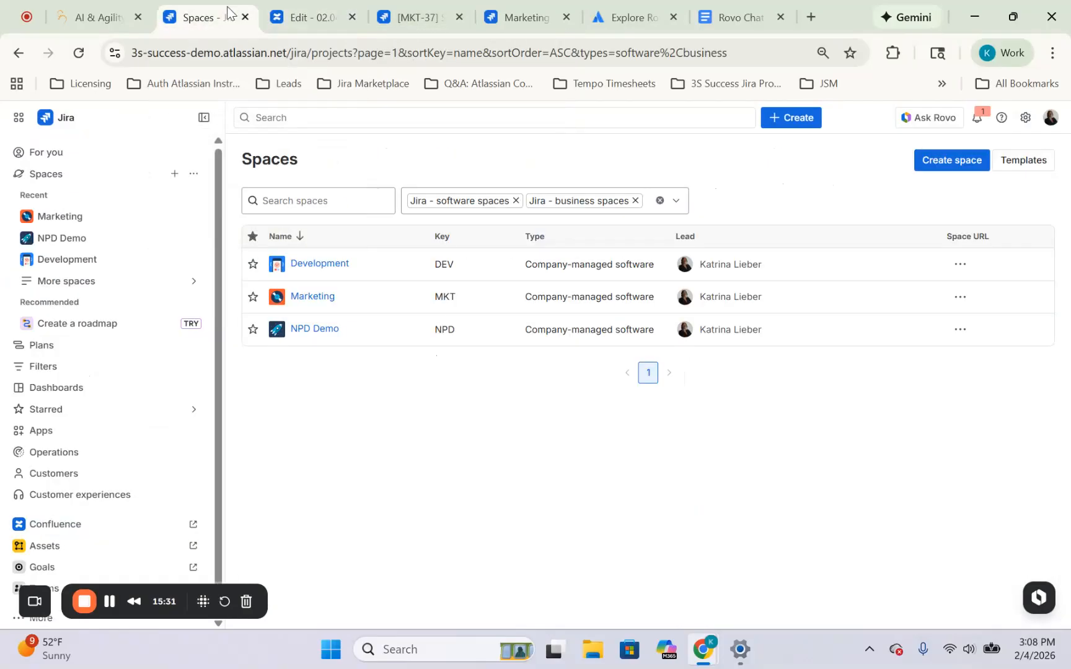
pyautogui.click(526, 10)
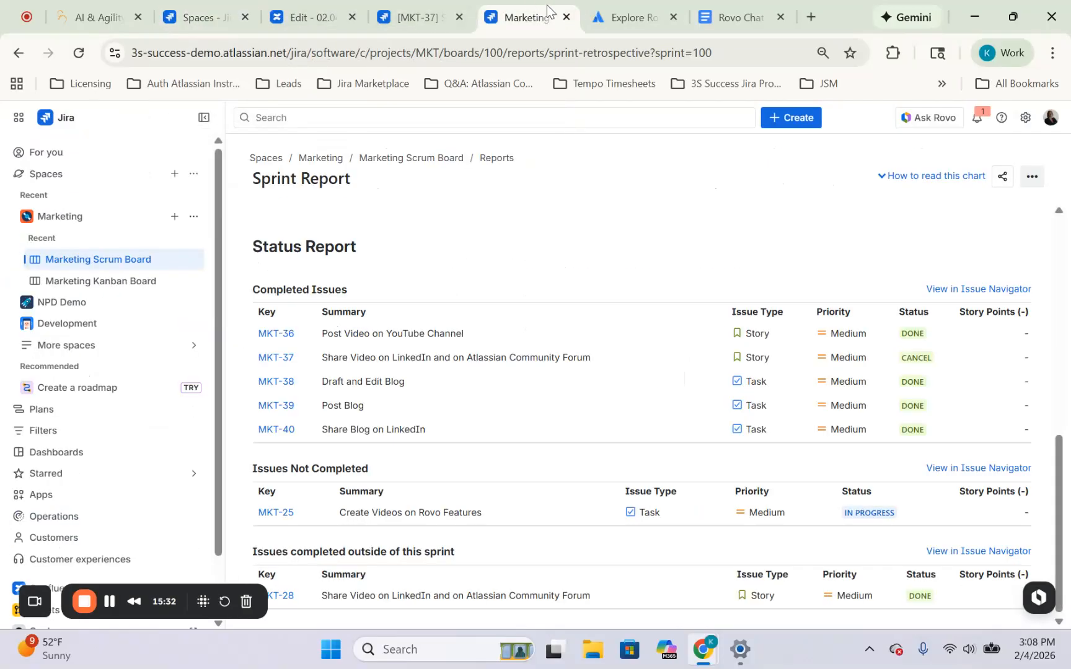
pyautogui.click(98, 263)
pyautogui.click(403, 194)
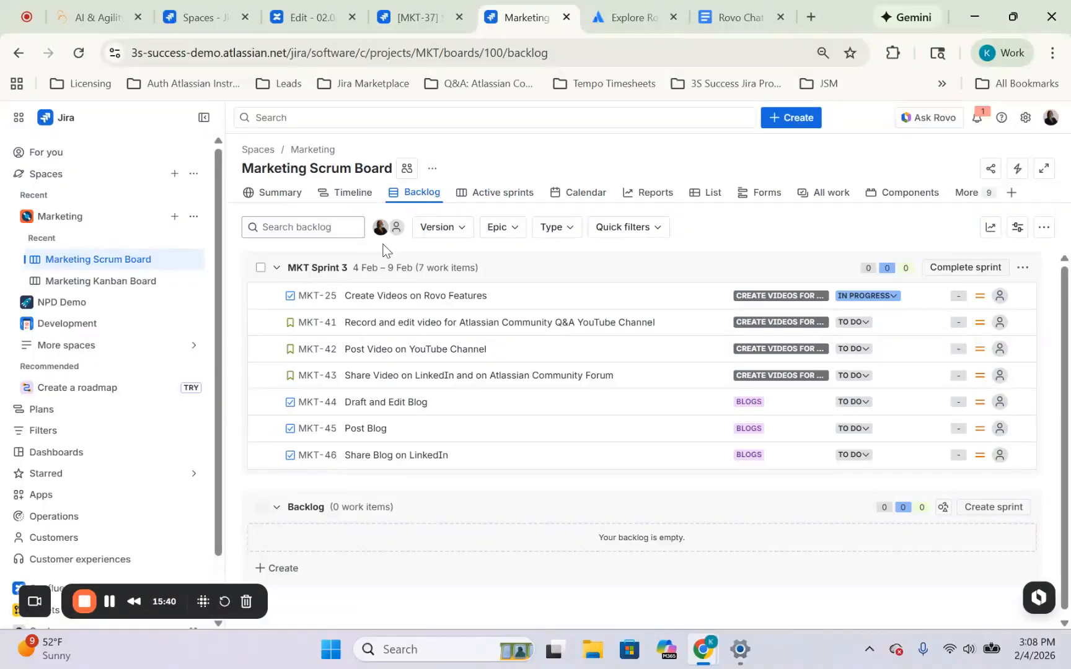
# In the Rovo Chat Prompts Google Doc, change the sprint in the upcoming-week prompt to MKT Sprint 3
pyautogui.click(737, 21)
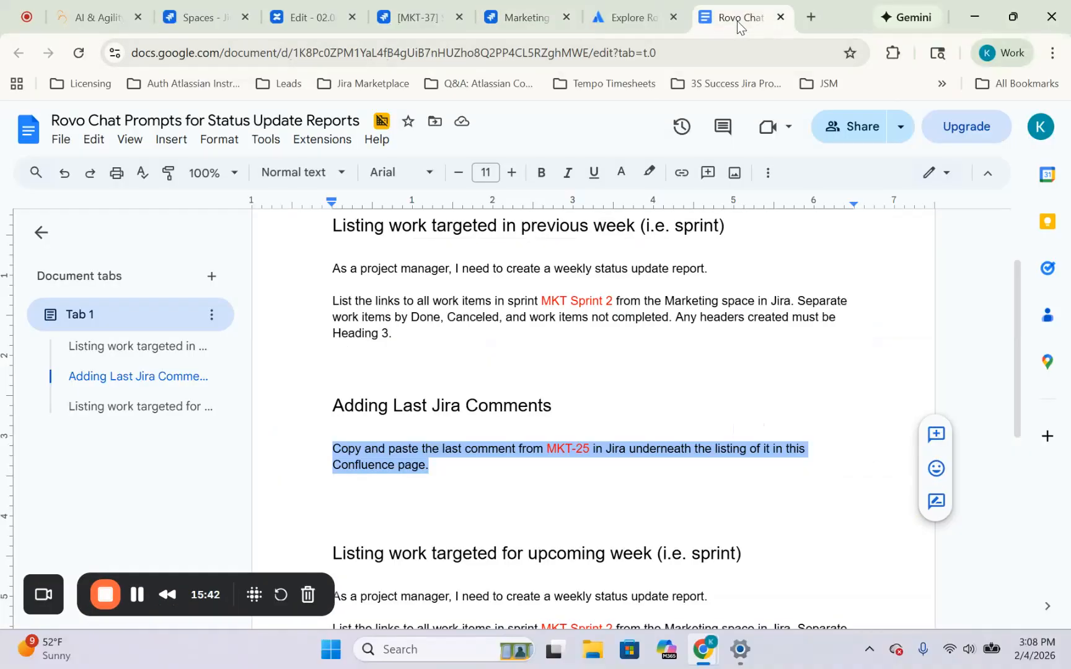
pyautogui.moveTo(1013, 326); pyautogui.dragTo(986, 436)
pyautogui.click(422, 399)
pyautogui.moveTo(335, 353); pyautogui.dragTo(416, 421)
pyautogui.moveTo(1013, 422); pyautogui.dragTo(981, 246)
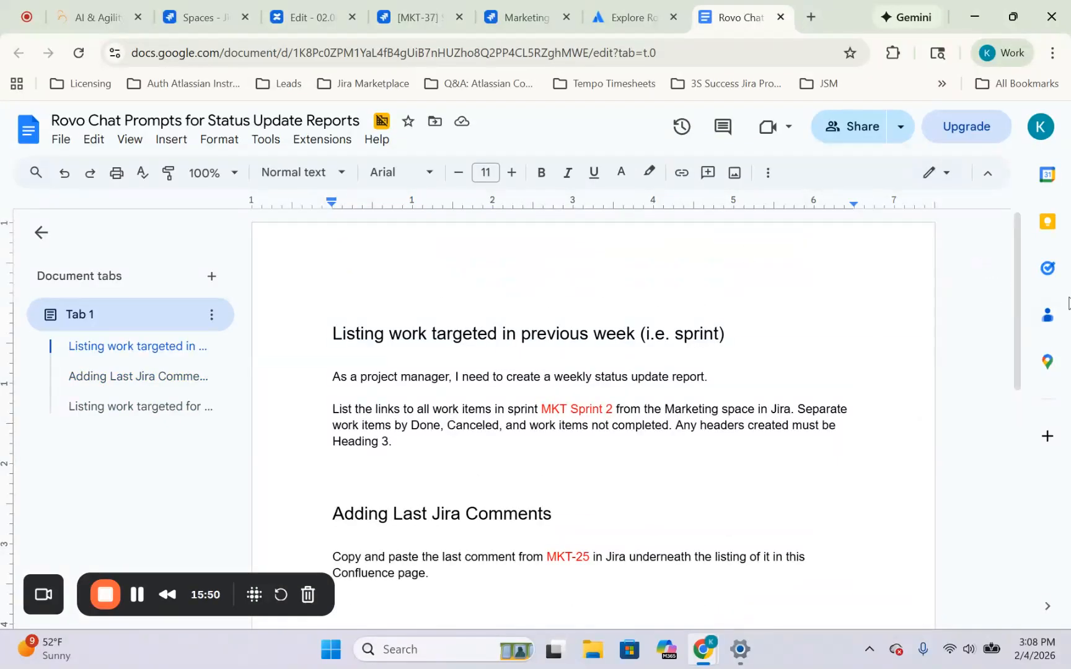
pyautogui.moveTo(1016, 310); pyautogui.dragTo(1016, 476)
pyautogui.click(620, 419)
pyautogui.moveTo(543, 358); pyautogui.dragTo(616, 362)
pyautogui.click(617, 359)
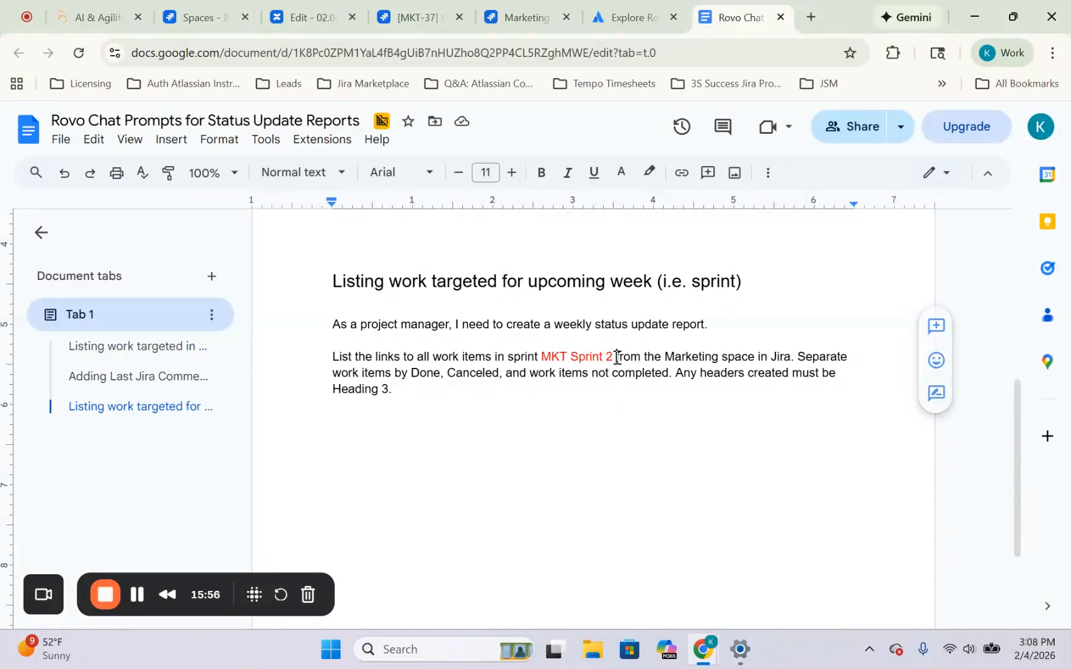
pyautogui.press('BackSpace')
pyautogui.write('3')
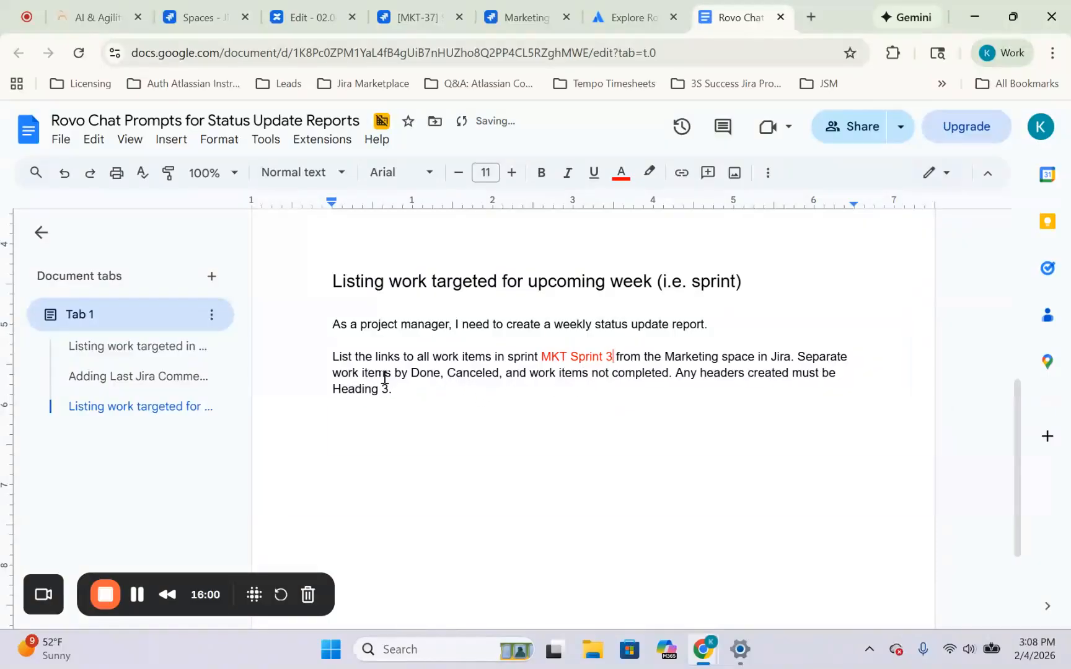
# Copy the full upcoming-week prompt and return to the Weekly Status Update page in Confluence
pyautogui.moveTo(409, 387); pyautogui.dragTo(336, 327)
pyautogui.hotkey('ctrl', 'c')
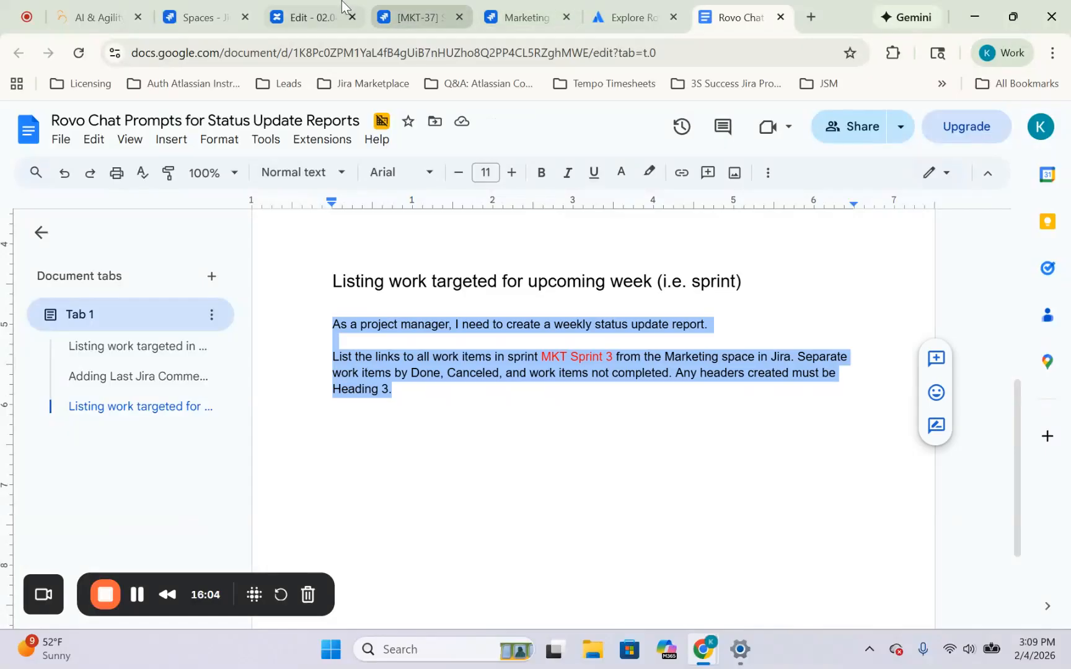
pyautogui.click(307, 18)
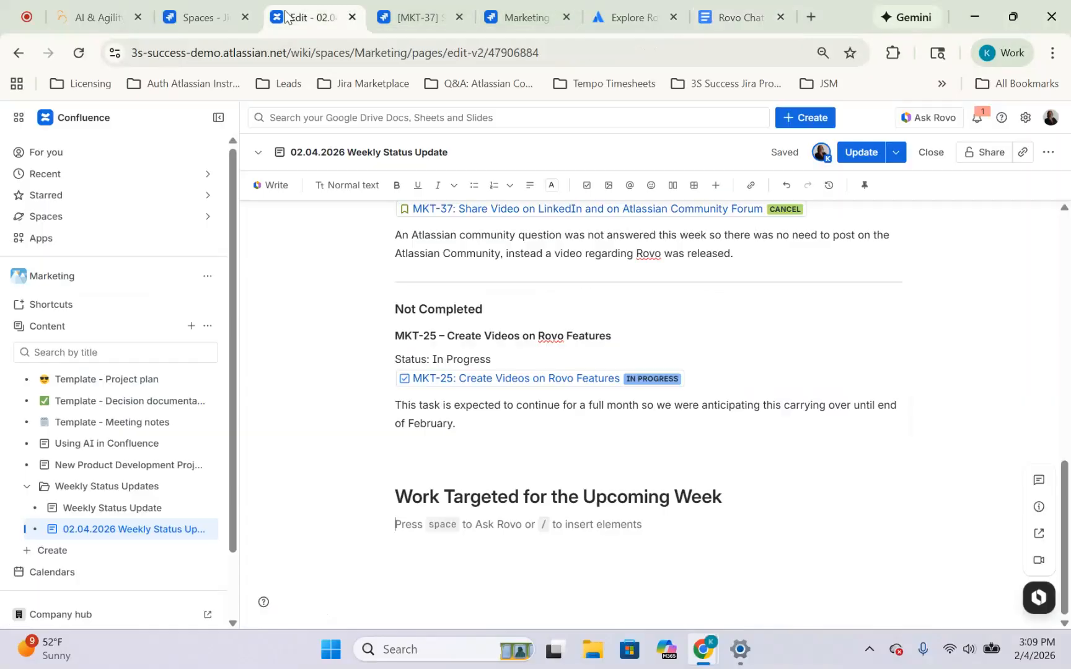
# Place the cursor beneath the "Work Targeted for the Upcoming Week" heading, open Rovo chat, and paste the copied MKT Sprint 3 prompt
pyautogui.click(567, 496)
pyautogui.click(483, 531)
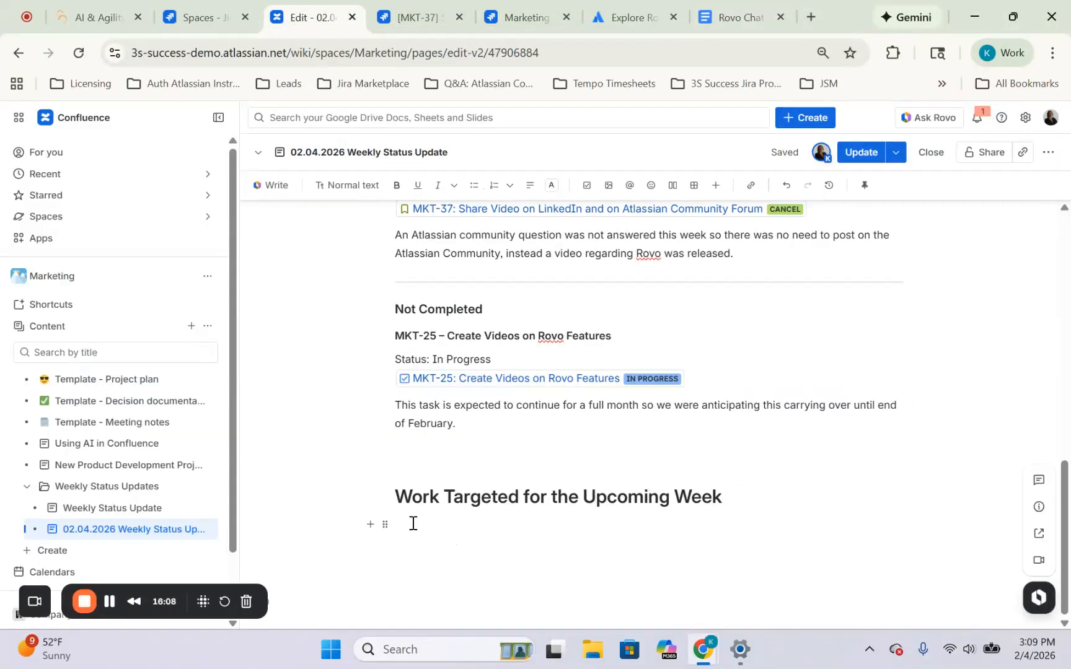
pyautogui.click(930, 118)
pyautogui.hotkey('ctrl', 'v')
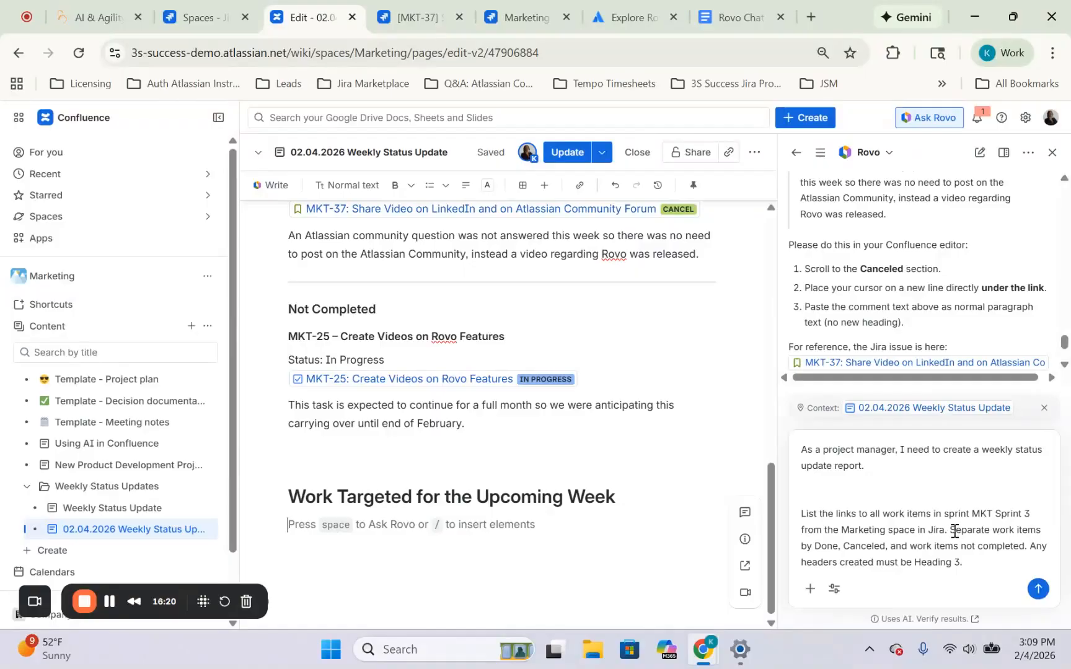
# Delete the pasted prompt's sentence about separating work items by status and start a replacement reading "Separate work items in by"
pyautogui.moveTo(952, 530); pyautogui.dragTo(1024, 551)
pyautogui.press('BackSpace')
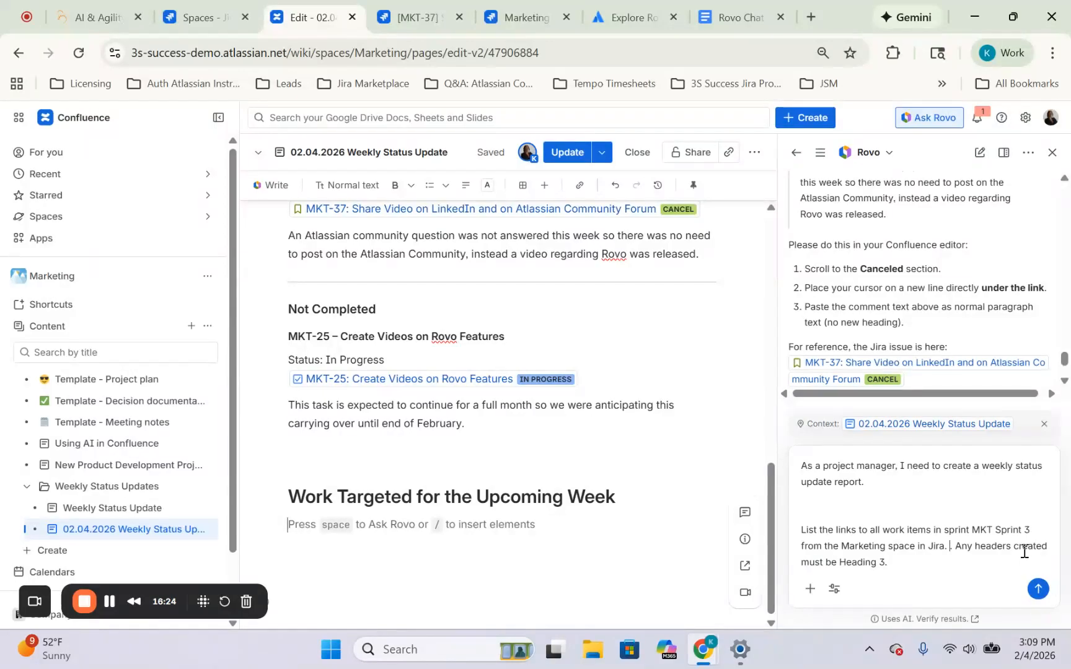
pyautogui.press('Delete')
pyautogui.press('Delete')
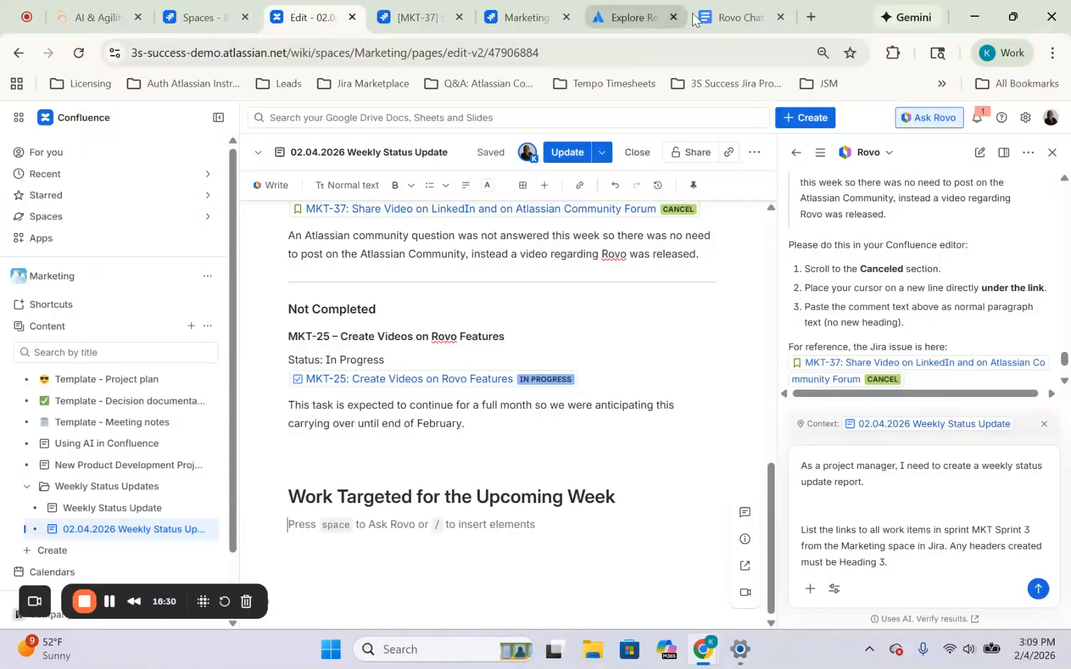
pyautogui.write('Separate ')
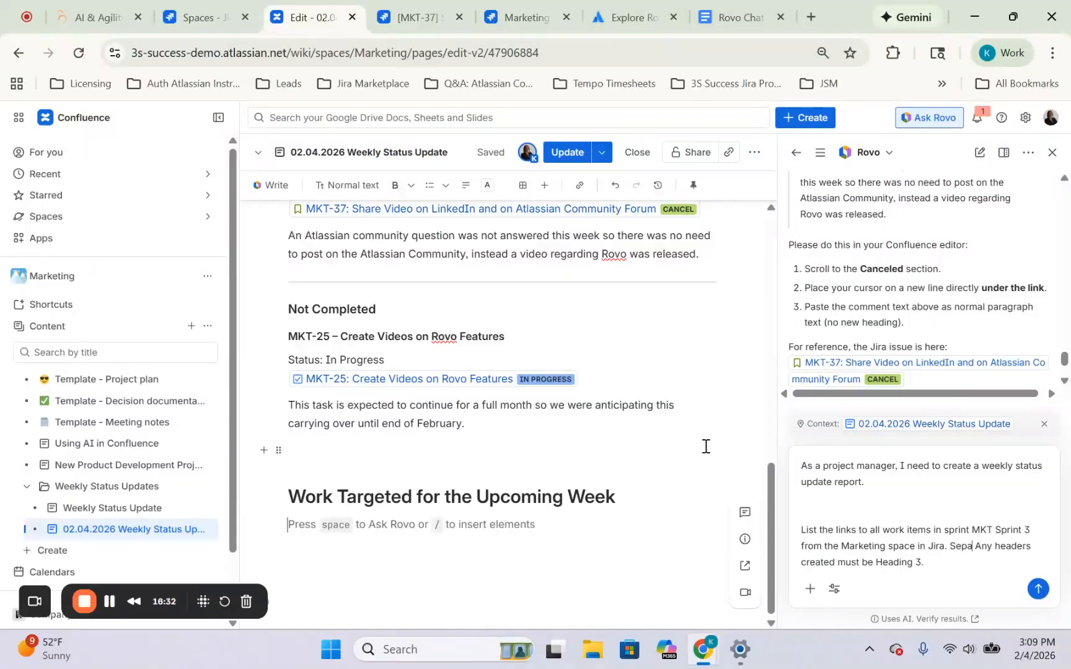
pyautogui.write('Work')
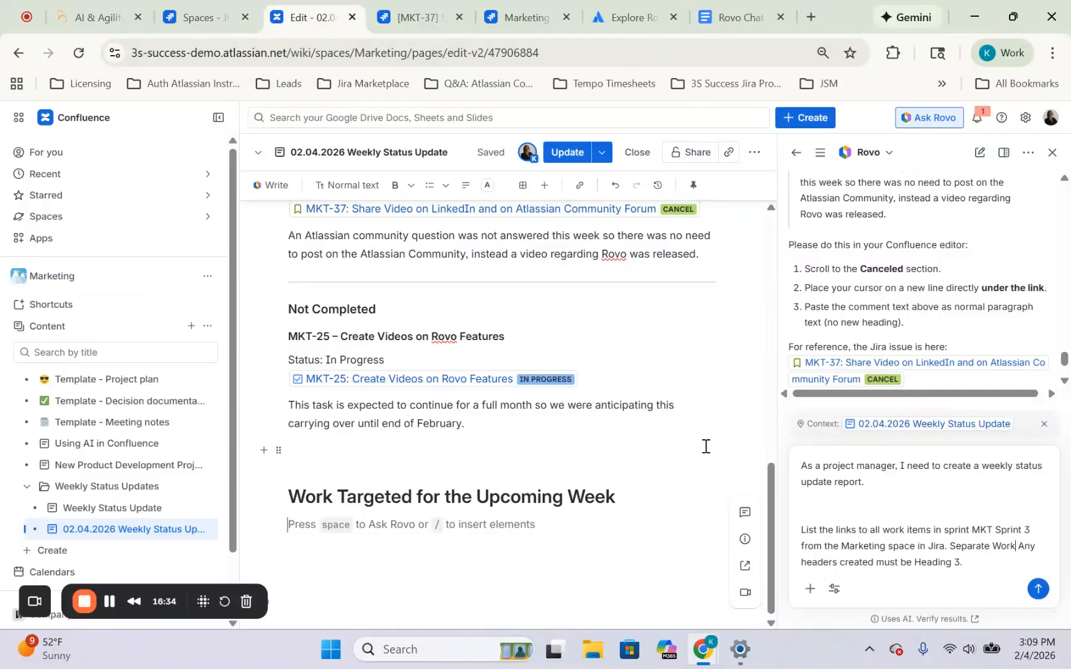
pyautogui.write(' items in the')
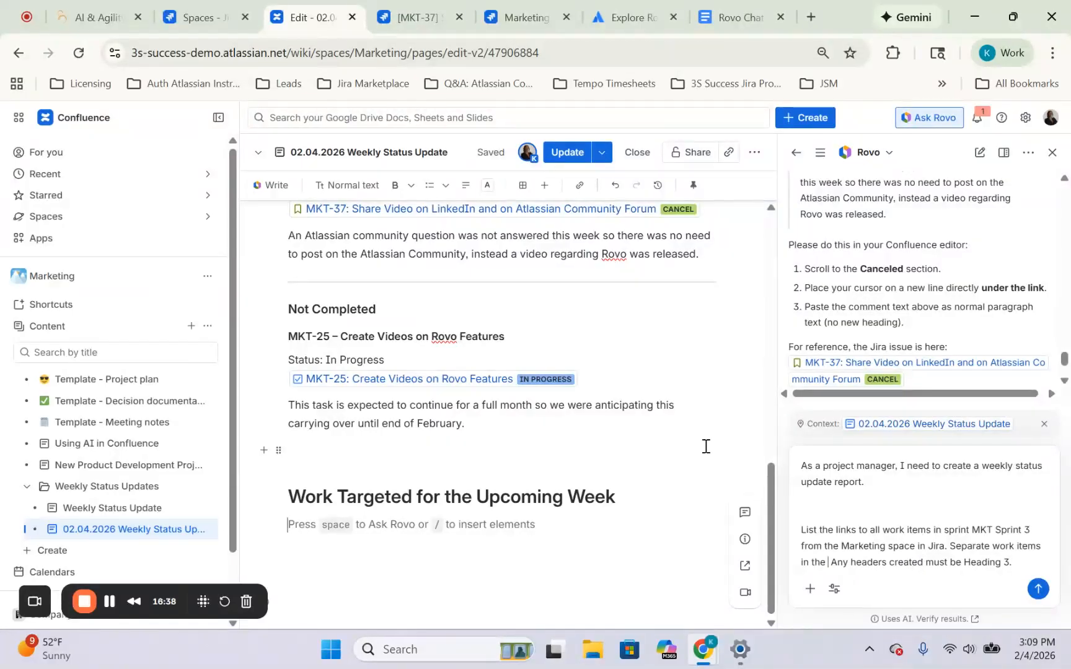
pyautogui.press('BackSpace')
pyautogui.press('BackSpace')
pyautogui.press('BackSpace')
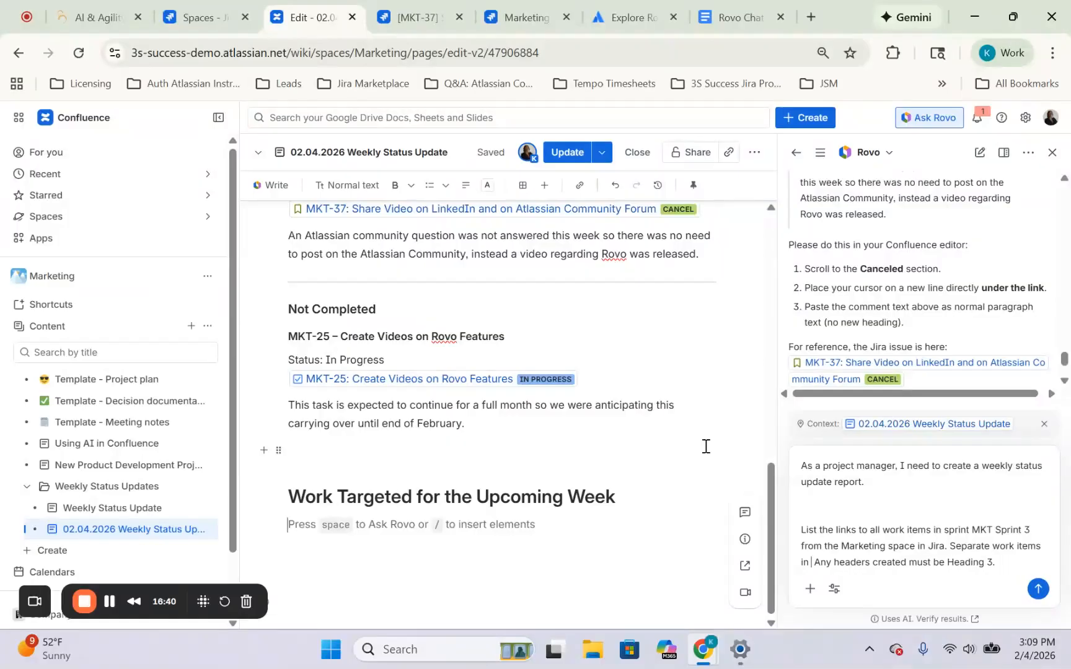
pyautogui.write('by')
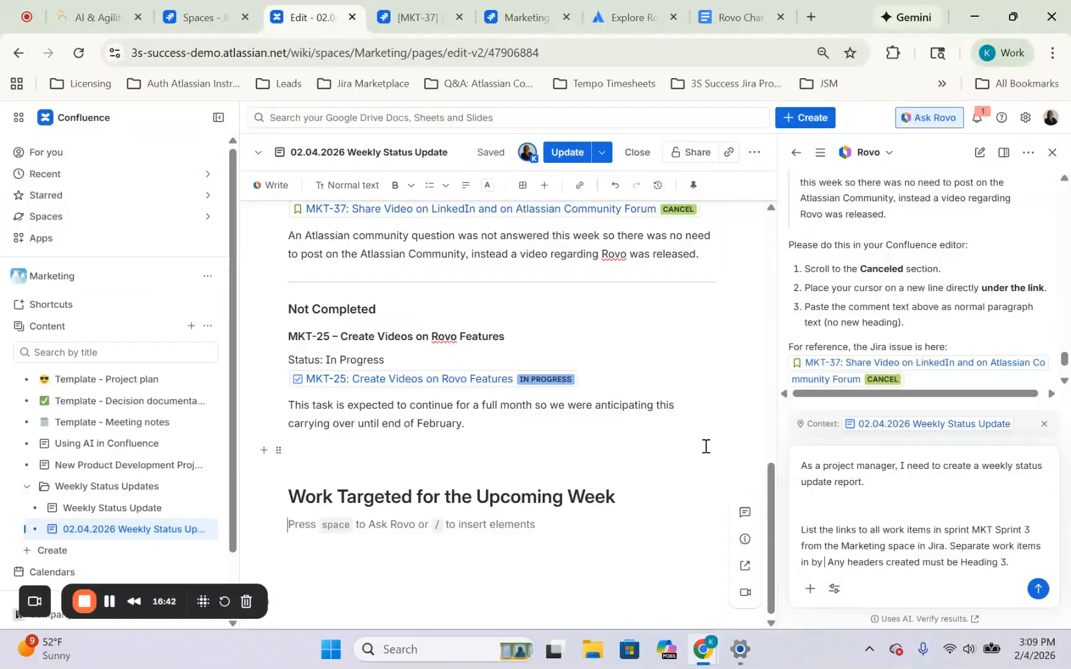
# In the Rovo Chat Prompts Google Doc, reword the upcoming-week prompt so work items are separated by "Epic Summary" instead of by status
pyautogui.click(743, 3)
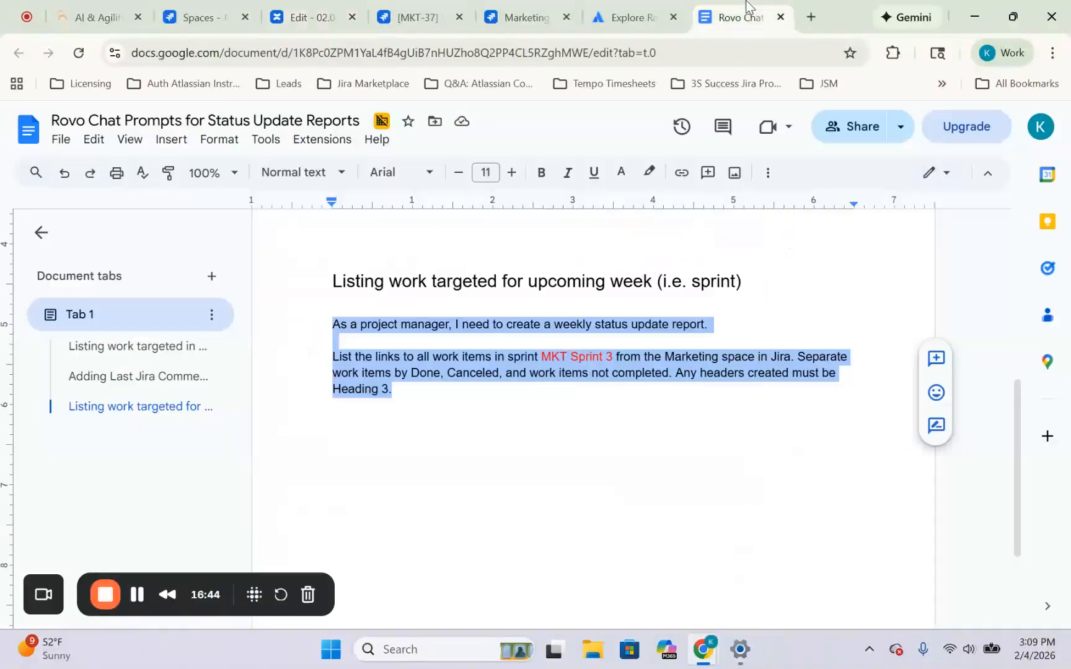
pyautogui.click(573, 370)
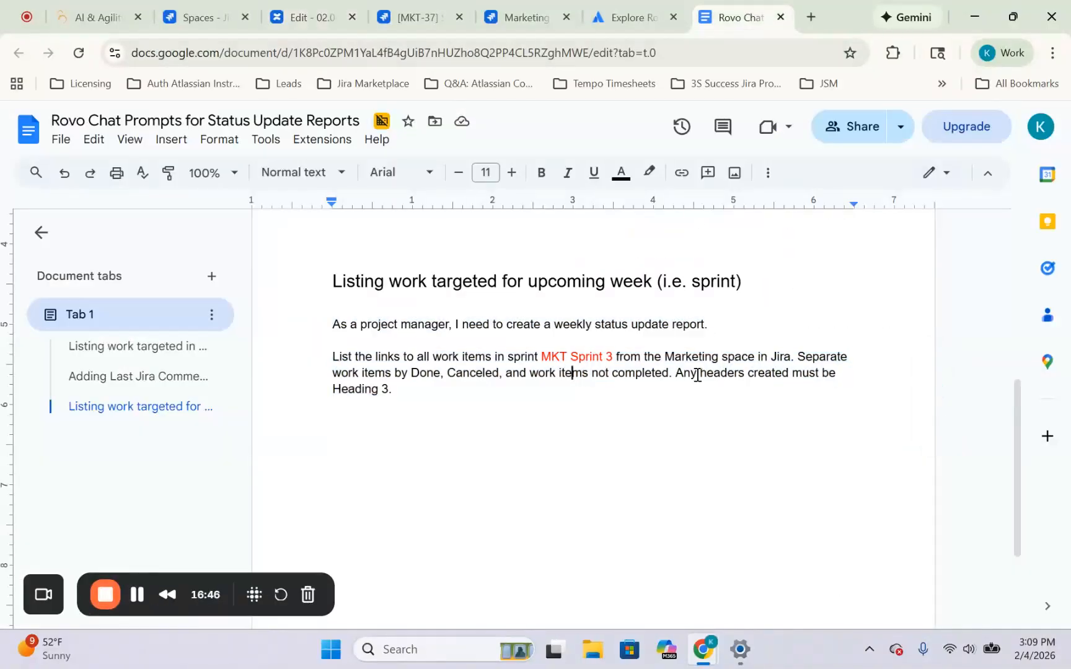
pyautogui.moveTo(412, 375); pyautogui.dragTo(670, 378)
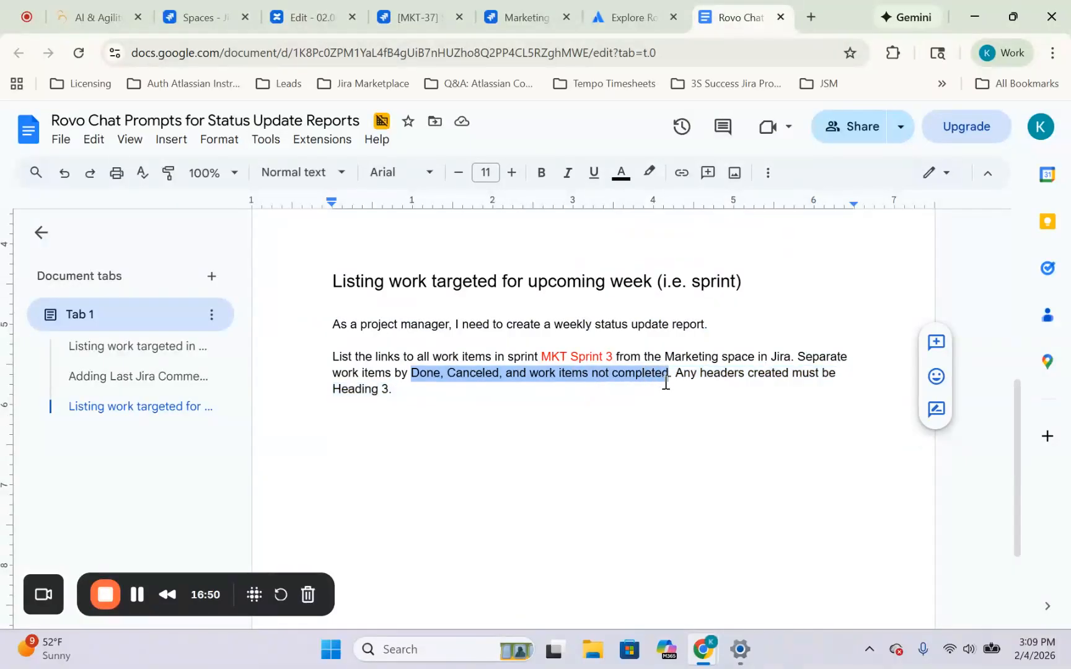
pyautogui.write('epics')
pyautogui.press('BackSpace')
pyautogui.press('BackSpace')
pyautogui.press('BackSpace')
pyautogui.press('BackSpace')
pyautogui.press('BackSpace')
pyautogui.write('Epic')
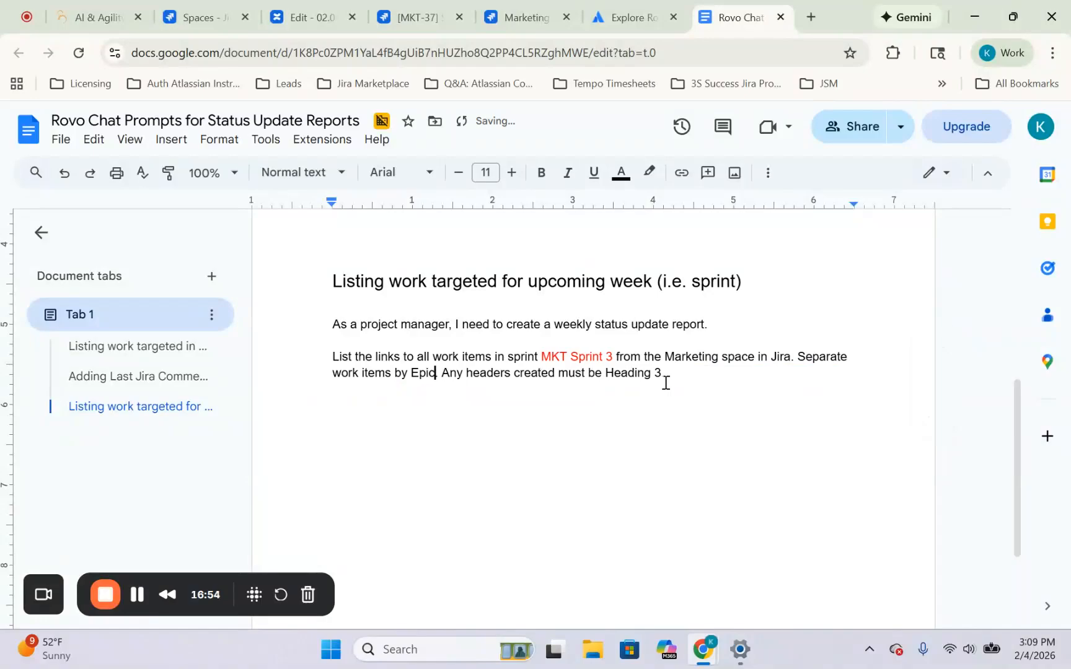
pyautogui.write(' Summar')
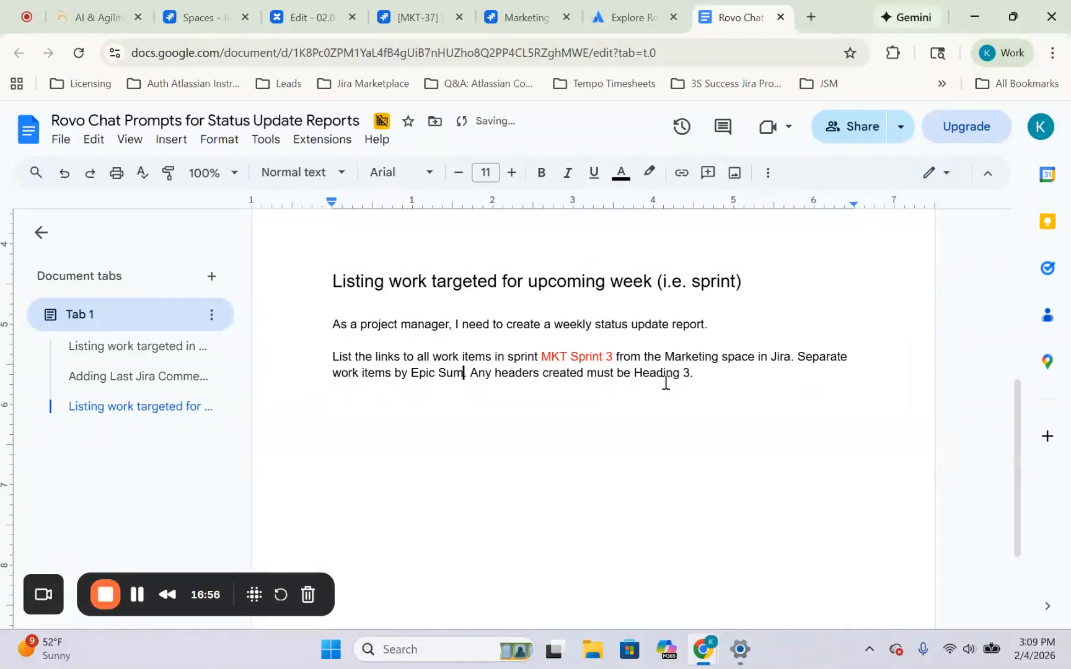
pyautogui.write('t')
pyautogui.press('BackSpace')
pyautogui.write('y.')
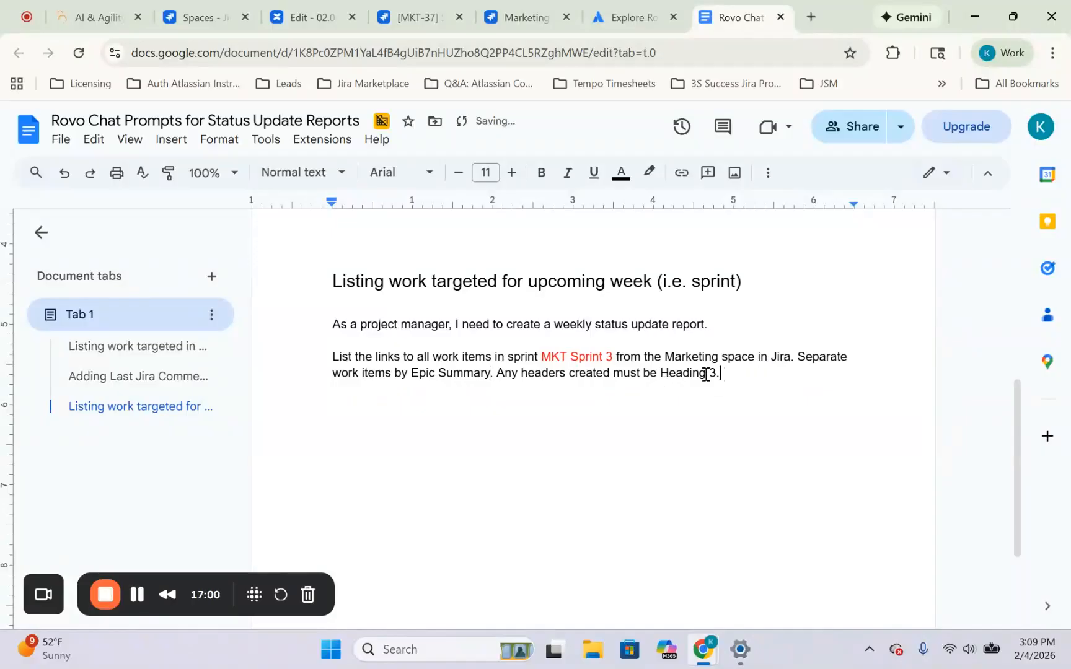
# Copy the full revised upcoming-week prompt and check the epics of the MKT Sprint 3 work items in the Jira Marketing Scrum Board backlog
pyautogui.moveTo(734, 373); pyautogui.dragTo(334, 330)
pyautogui.hotkey('ctrl', 'c')
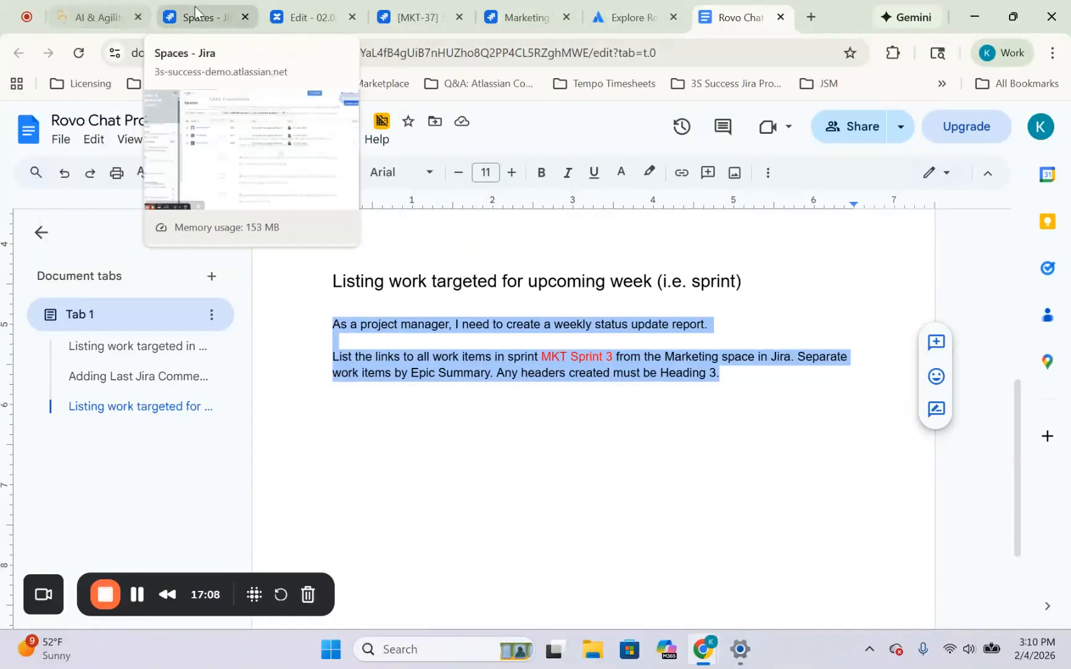
pyautogui.click(195, 7)
pyautogui.click(402, 3)
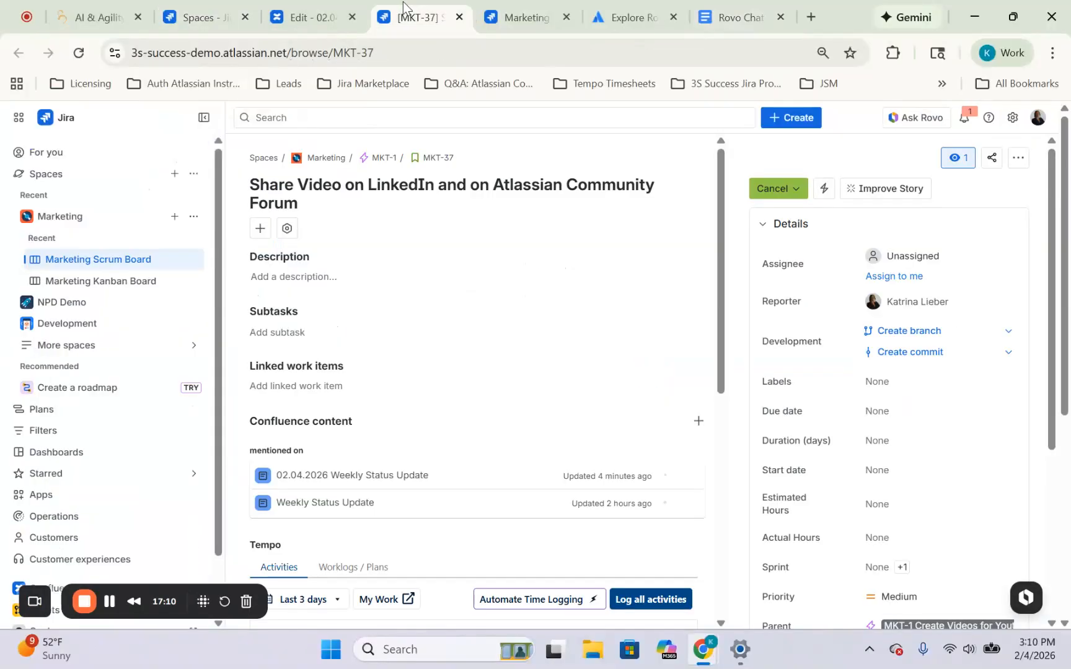
pyautogui.click(527, 17)
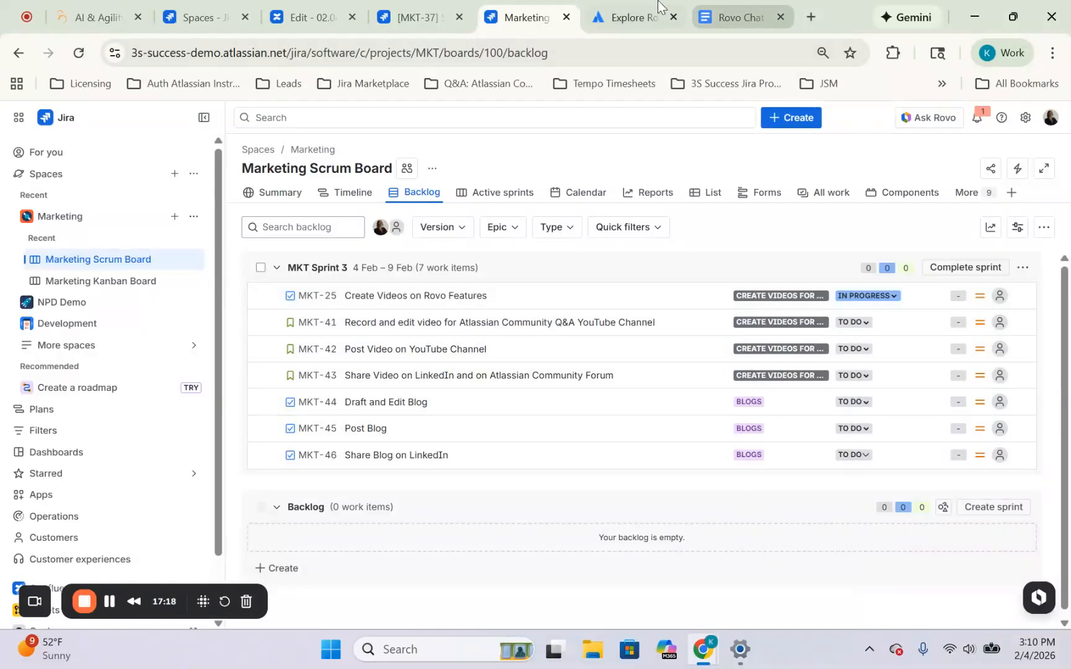
# Return to the Confluence status page, replace the Rovo chat draft with the copied prompt, remove its extra blank line, and submit it
pyautogui.click(737, 18)
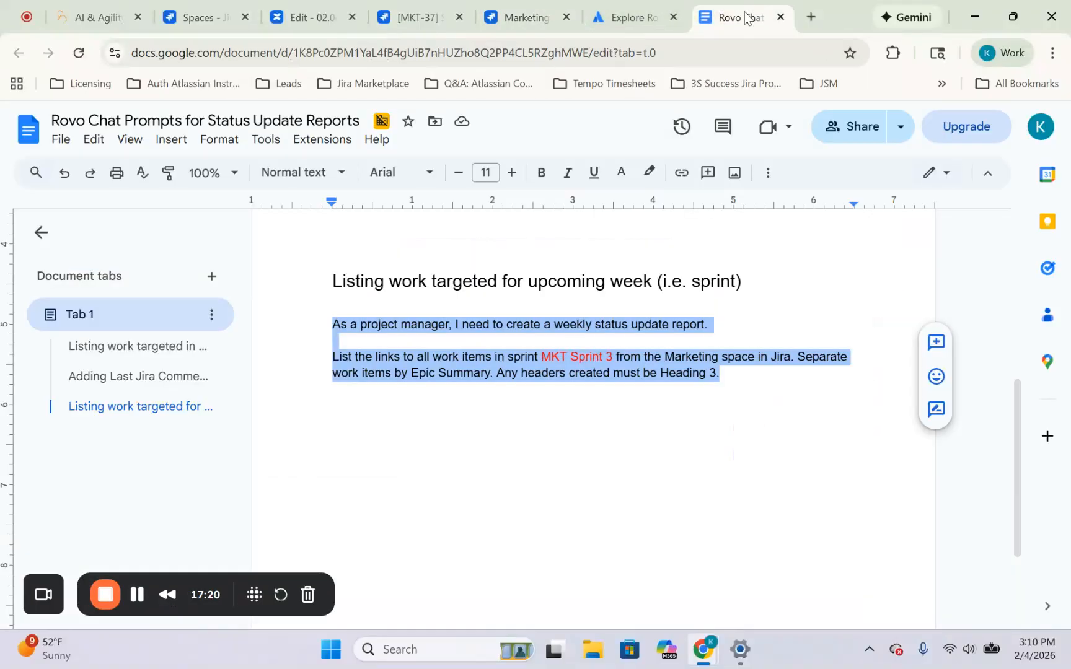
pyautogui.click(615, 22)
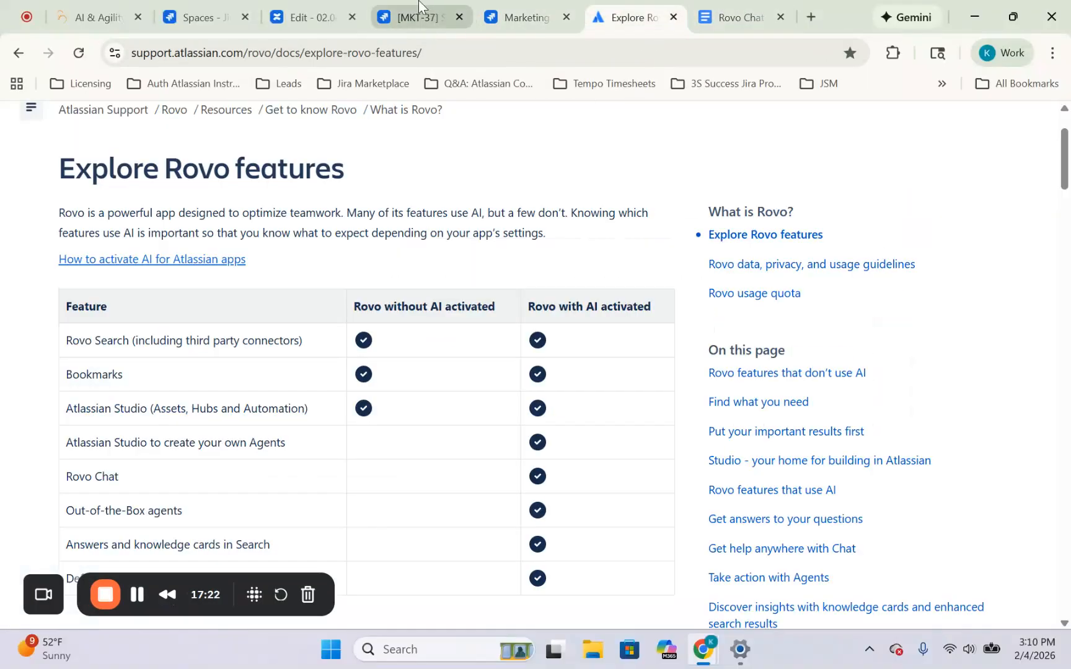
pyautogui.click(307, 17)
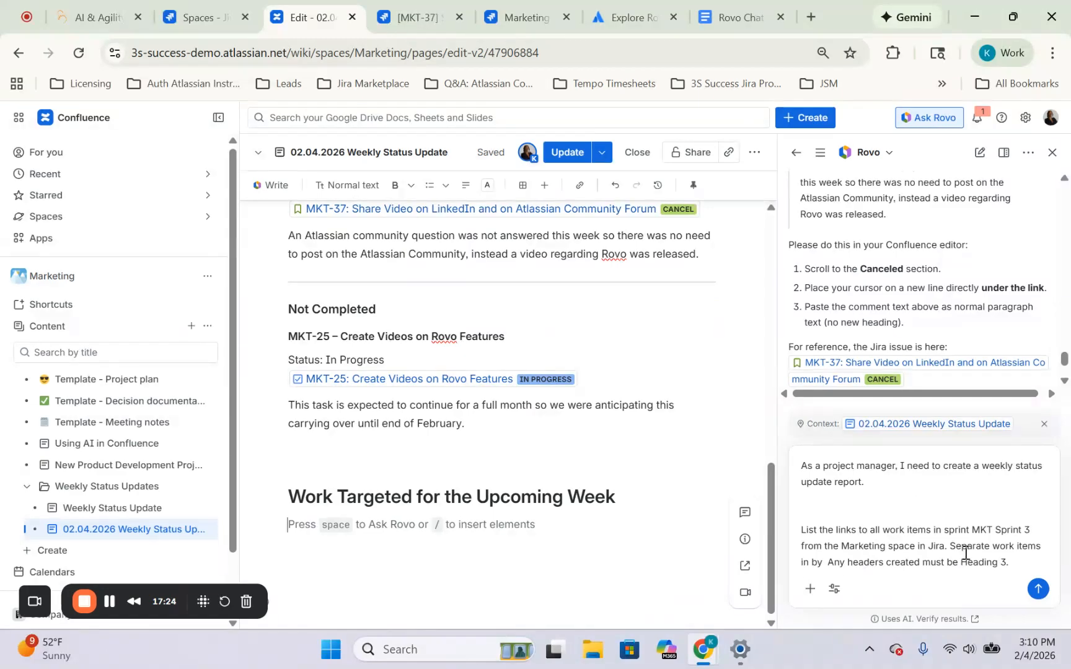
pyautogui.moveTo(1017, 567); pyautogui.dragTo(784, 446)
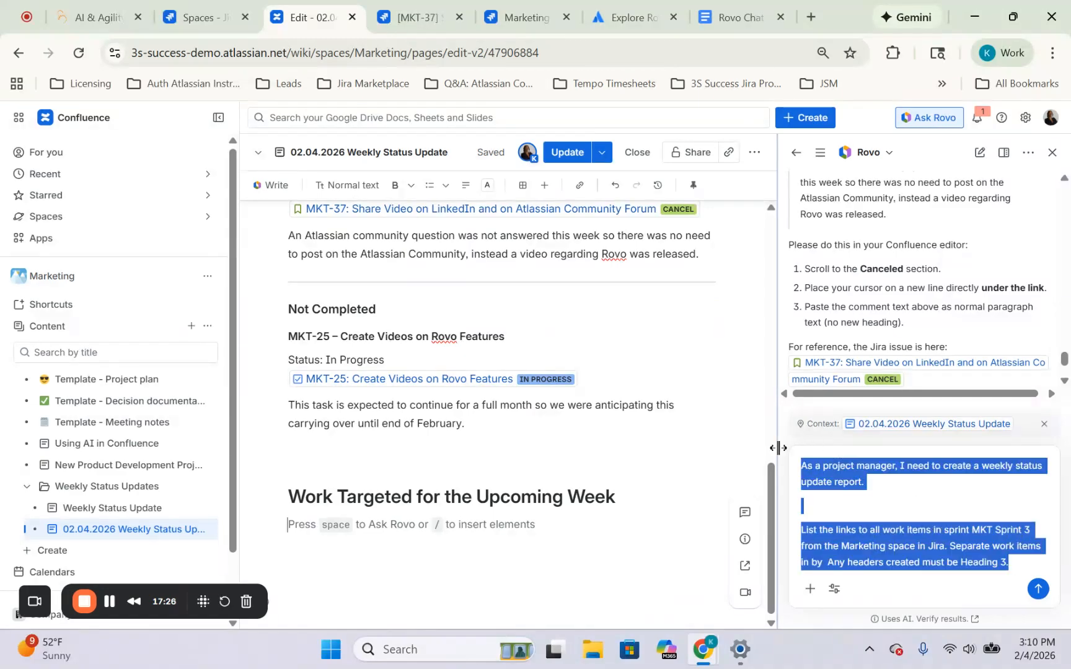
pyautogui.hotkey('ctrl', 'v')
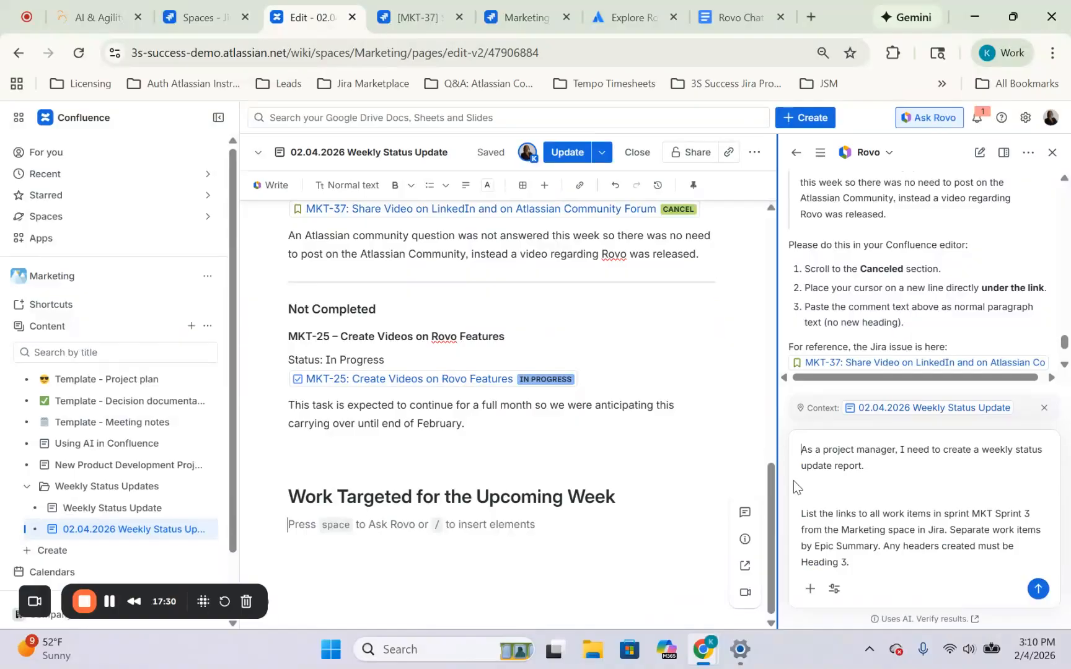
pyautogui.click(812, 487)
pyautogui.press('BackSpace')
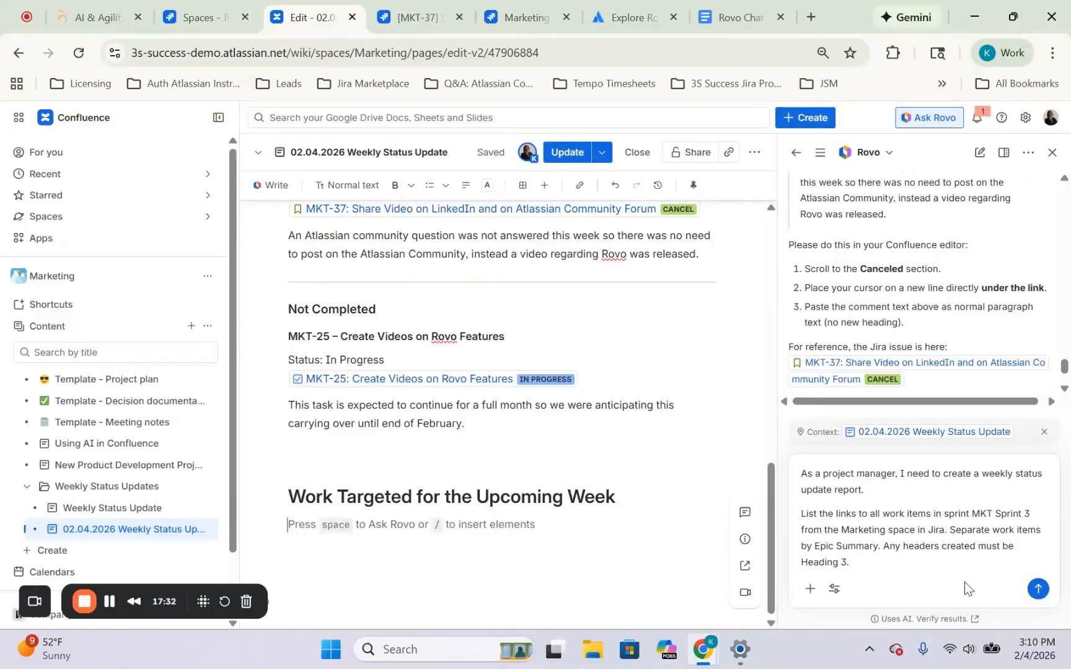
pyautogui.press('Return')
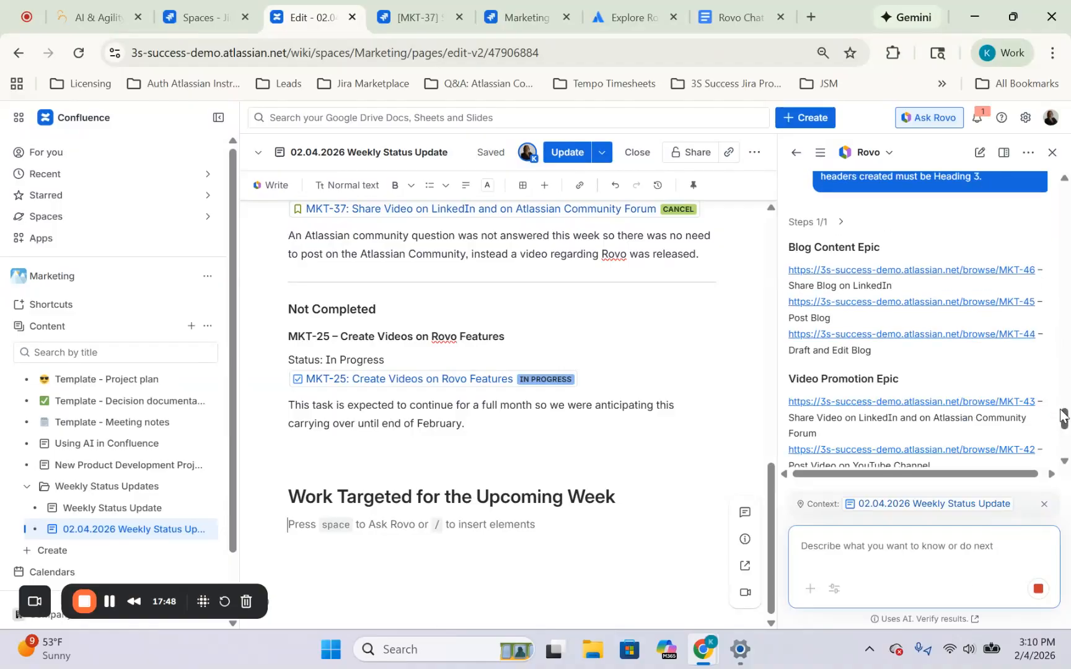
# Review Rovo's list of MKT Sprint 3 work items grouped by epic and insert the response into the page
pyautogui.moveTo(1064, 418)
pyautogui.mouseDown()
pyautogui.moveTo(1065, 437)
pyautogui.moveTo(1066, 419)
pyautogui.mouseUp()
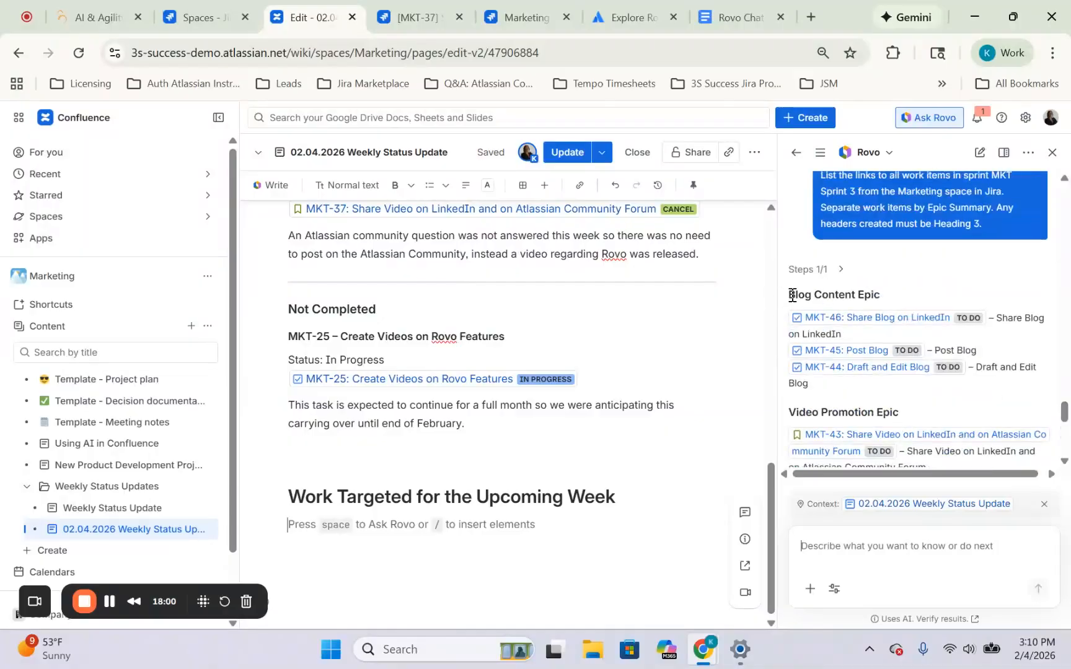
pyautogui.moveTo(794, 295); pyautogui.dragTo(889, 436)
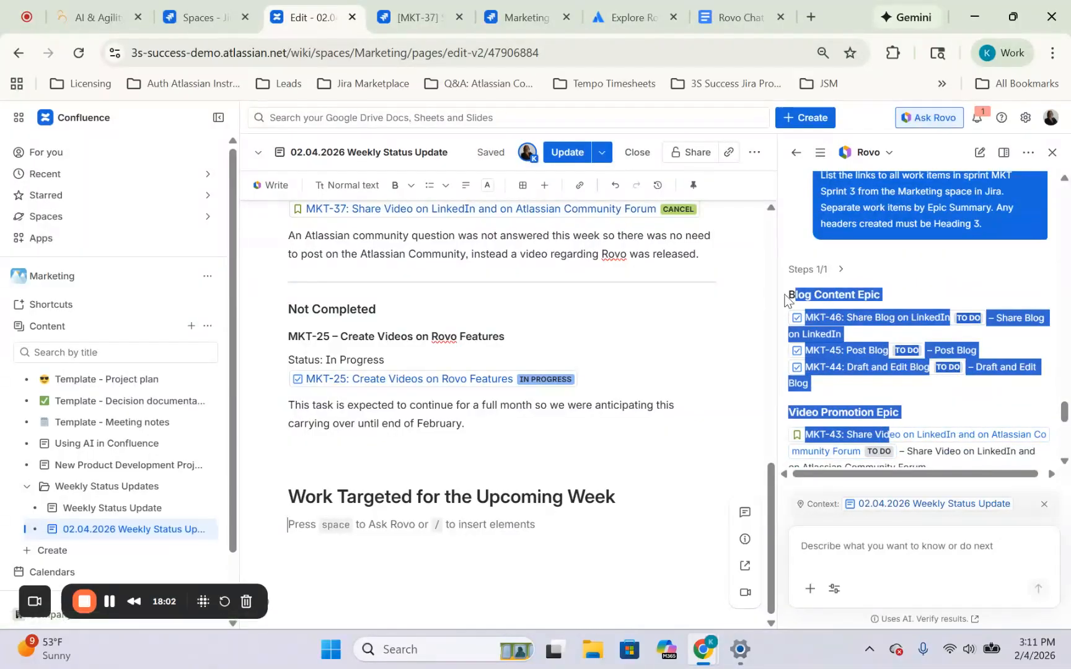
pyautogui.moveTo(787, 298); pyautogui.dragTo(1001, 200)
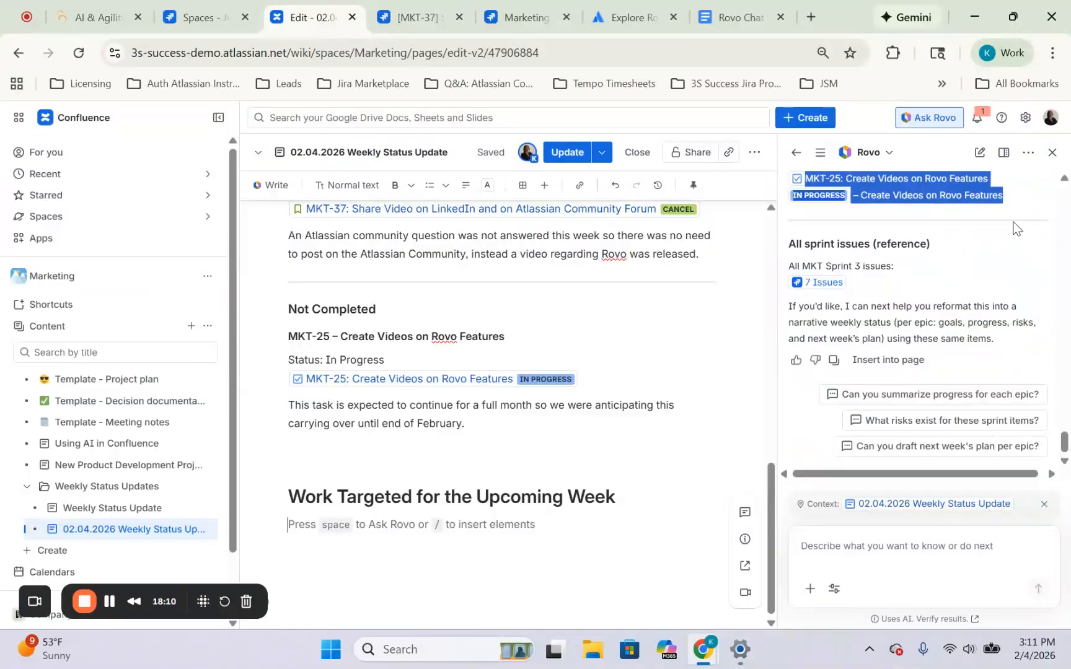
pyautogui.click(874, 366)
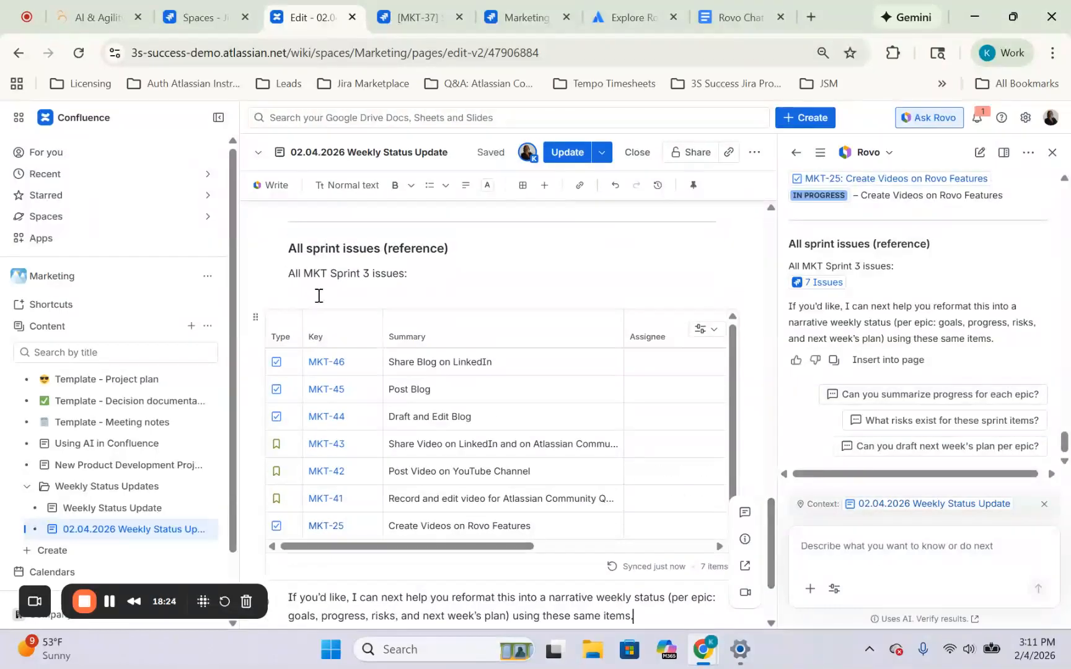
# Delete the "All sprint issues (reference)" section with its issue table, the divider, and Rovo's closing "If you'd like" paragraph from the page
pyautogui.moveTo(292, 248); pyautogui.dragTo(738, 542)
pyautogui.press('BackSpace')
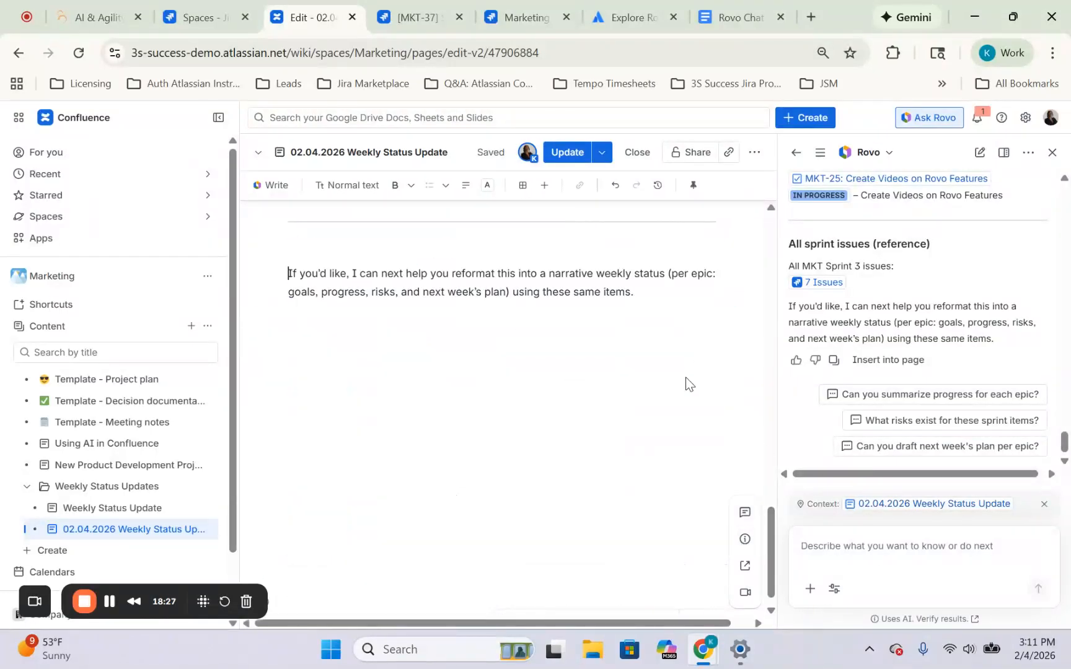
pyautogui.moveTo(634, 500); pyautogui.dragTo(311, 433)
pyautogui.press('BackSpace')
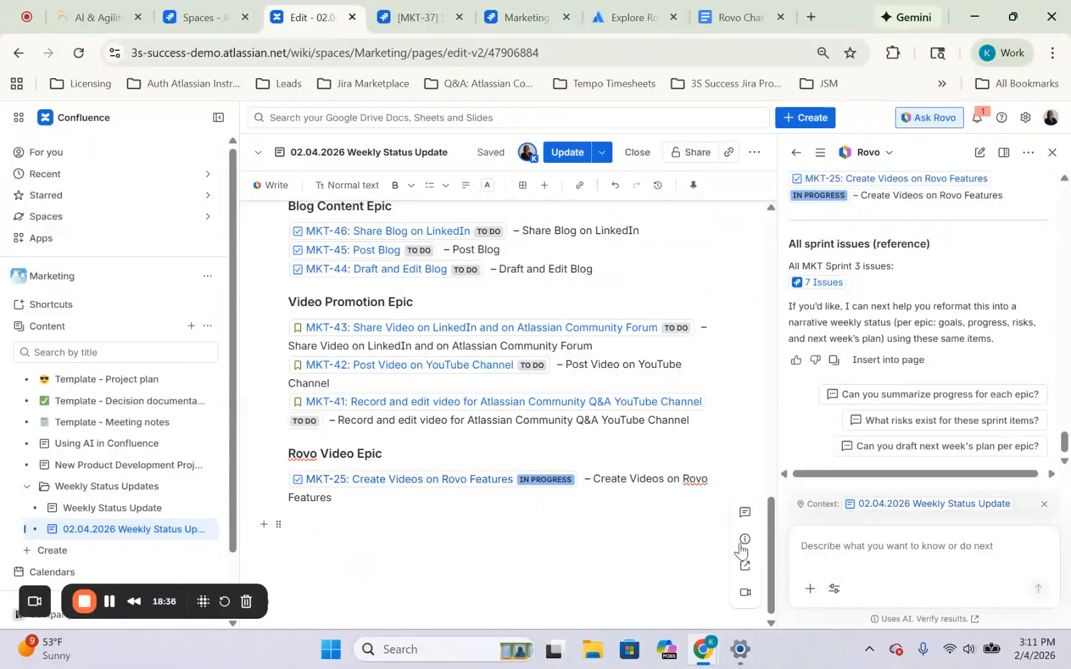
# Close the Rovo chat and review the 02.04.2026 Weekly Status Update page, including its upcoming-week and last-week sections
pyautogui.moveTo(770, 559); pyautogui.dragTo(799, 561)
pyautogui.click(1052, 151)
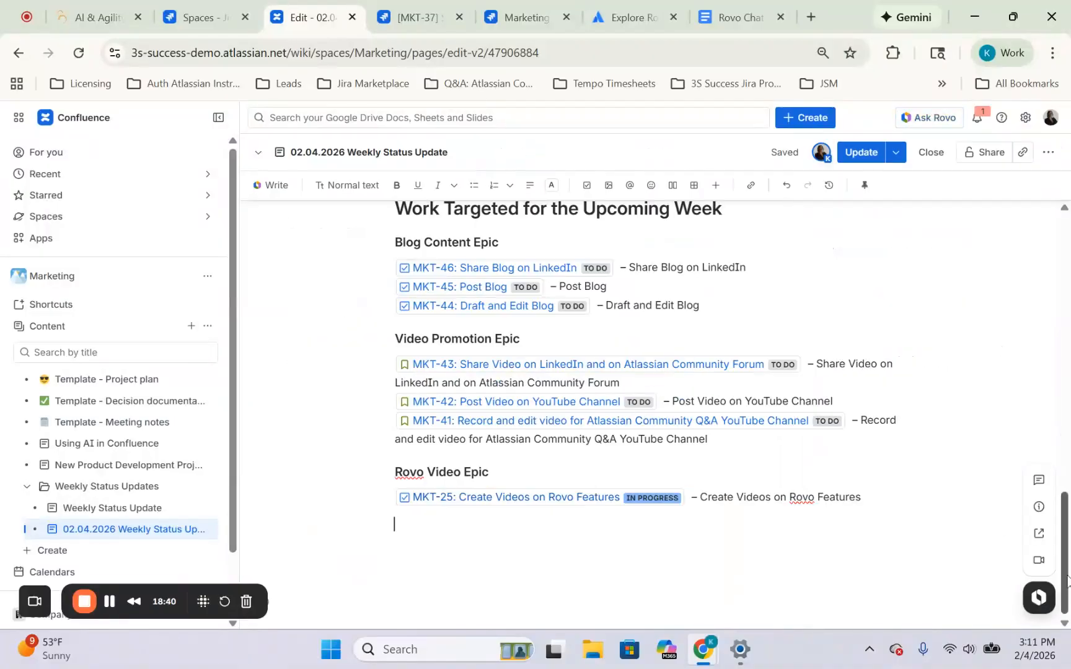
pyautogui.moveTo(1064, 578); pyautogui.dragTo(965, 277)
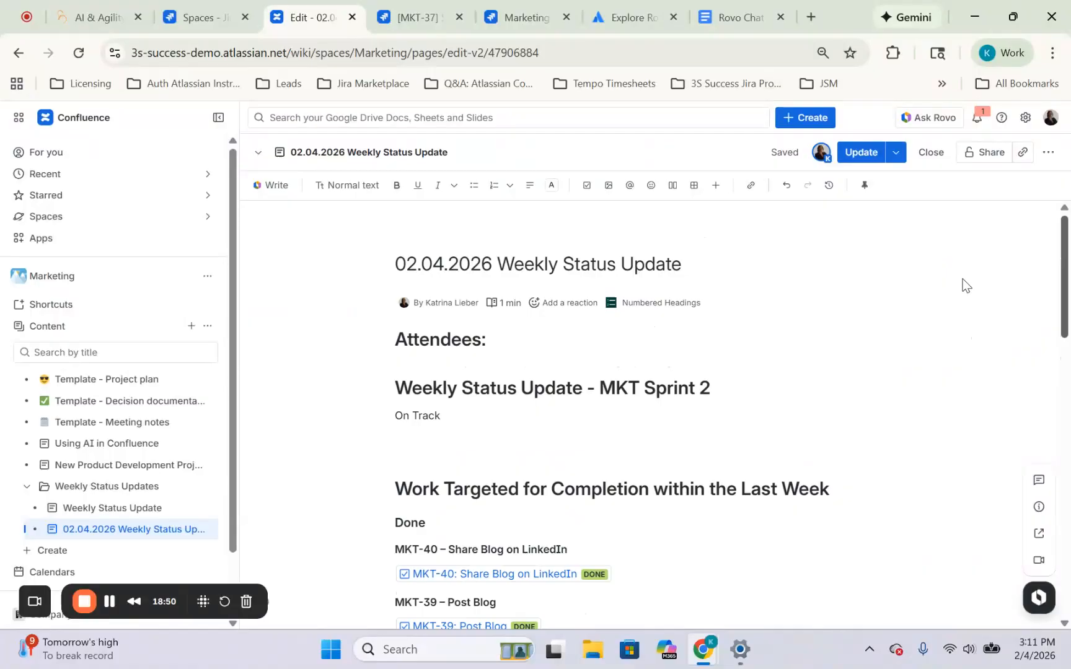
pyautogui.scroll(-4, 962, 285)
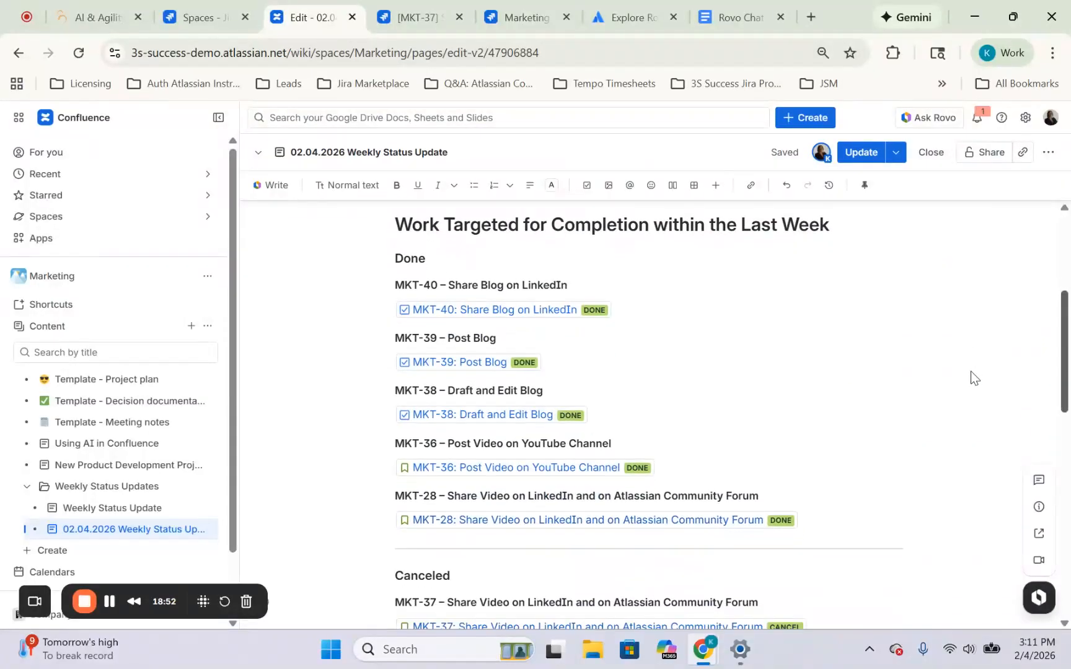
pyautogui.scroll(3, 970, 371)
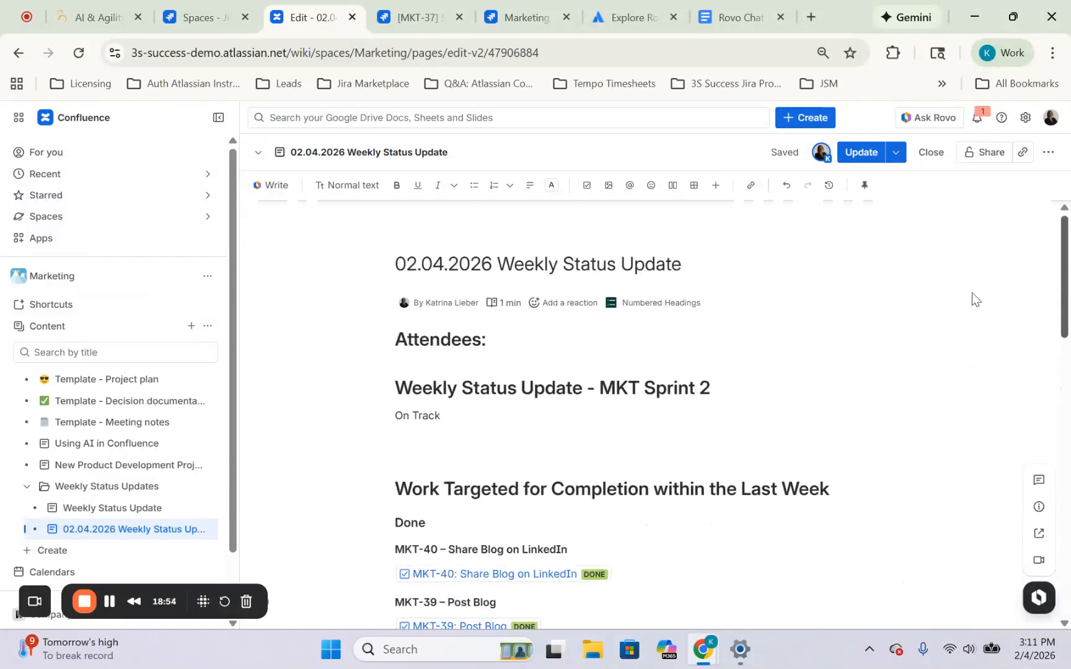
# Check the 02.04.2026 Weekly Status Update draft and publish the updated page
pyautogui.scroll(-13, 955, 378)
pyautogui.scroll(8, 957, 412)
pyautogui.moveTo(1063, 425); pyautogui.dragTo(1059, 296)
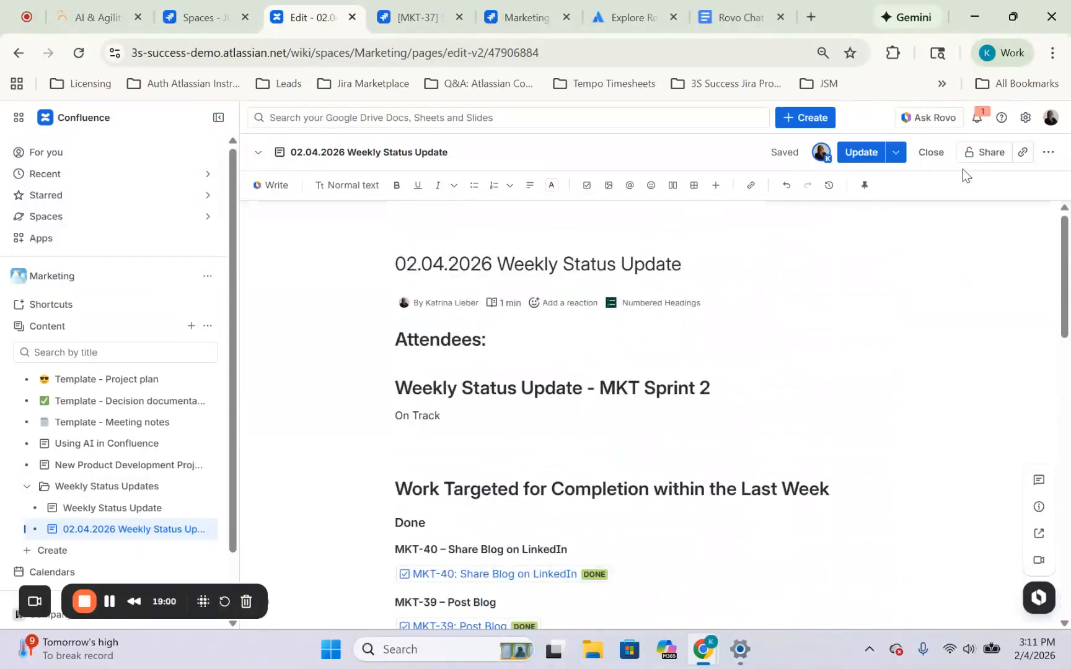
pyautogui.click(872, 154)
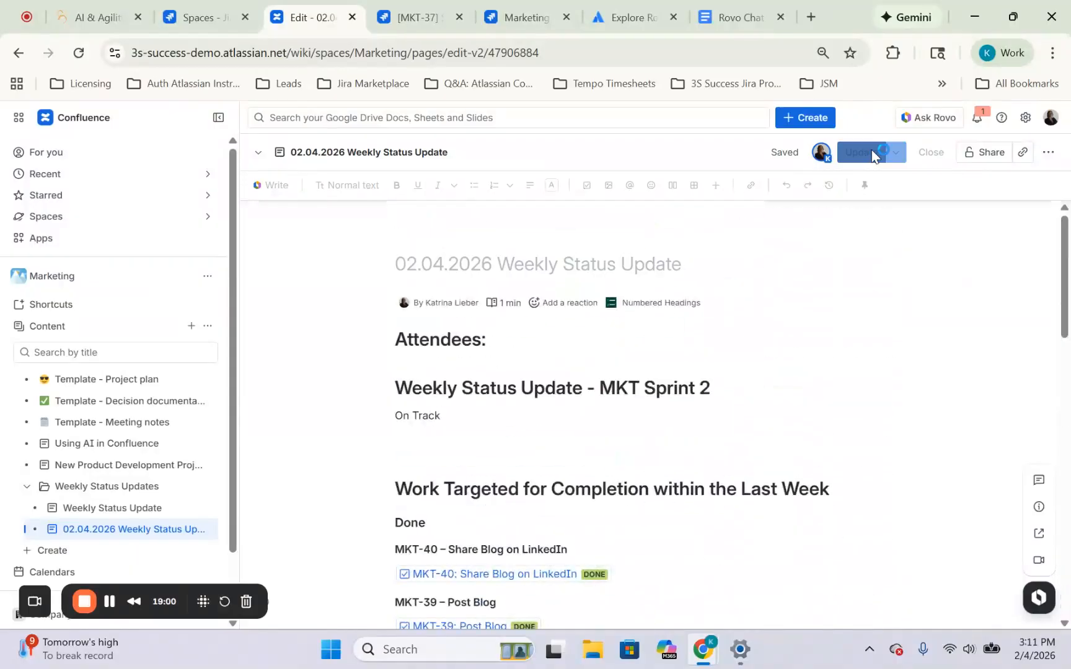
# Look at the published page's Word and PDF export options, close them, and skim the whole page
pyautogui.click(1047, 154)
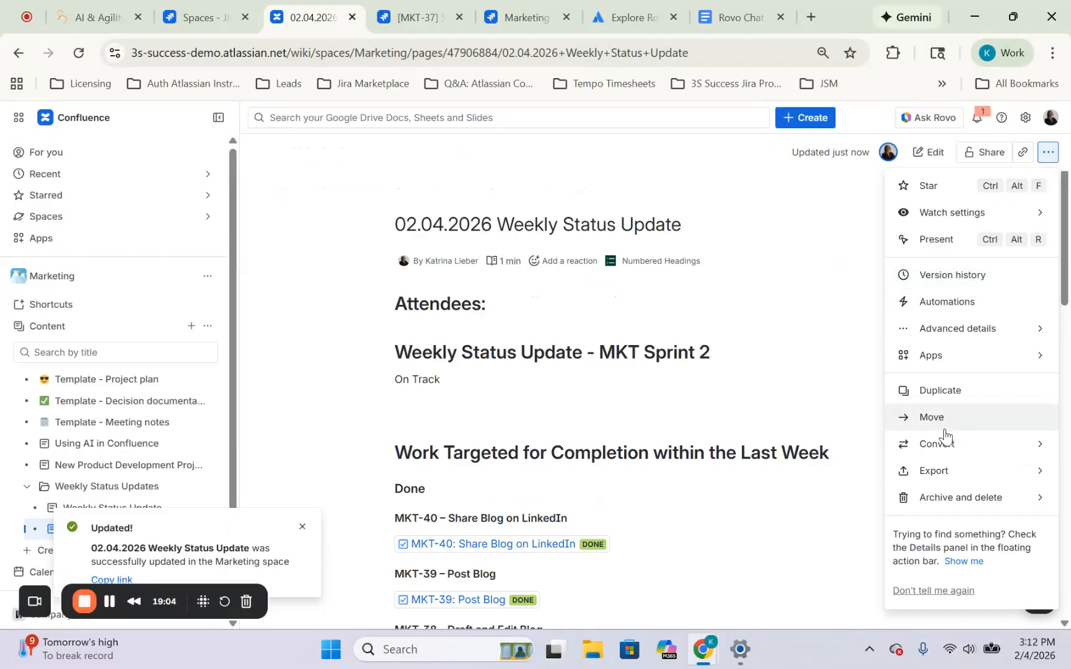
pyautogui.moveTo(943, 480)
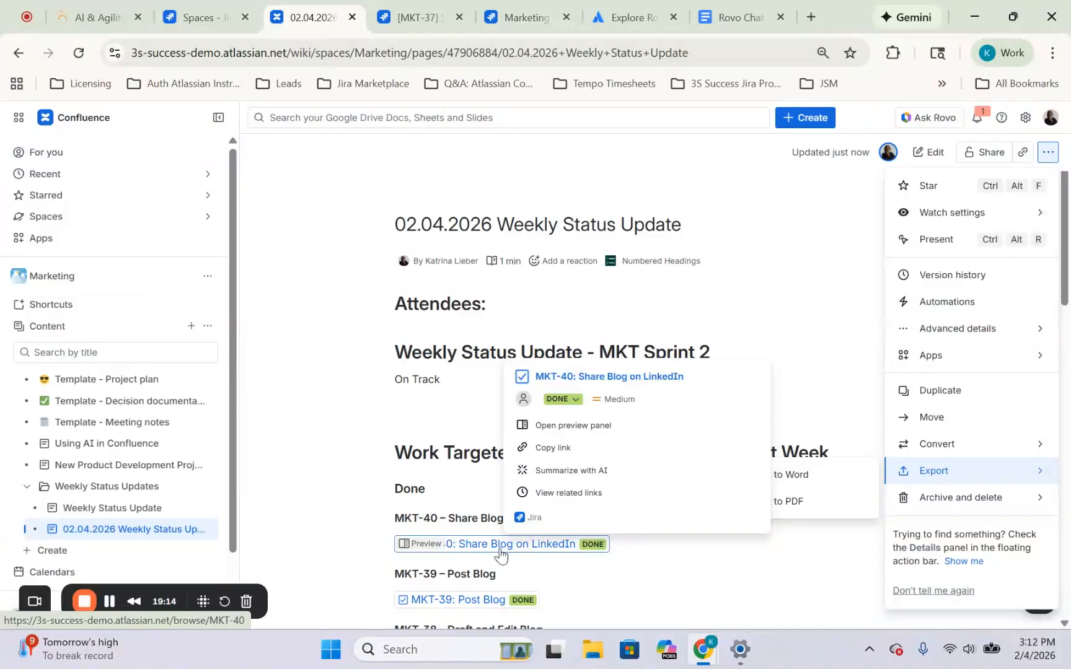
pyautogui.click(827, 571)
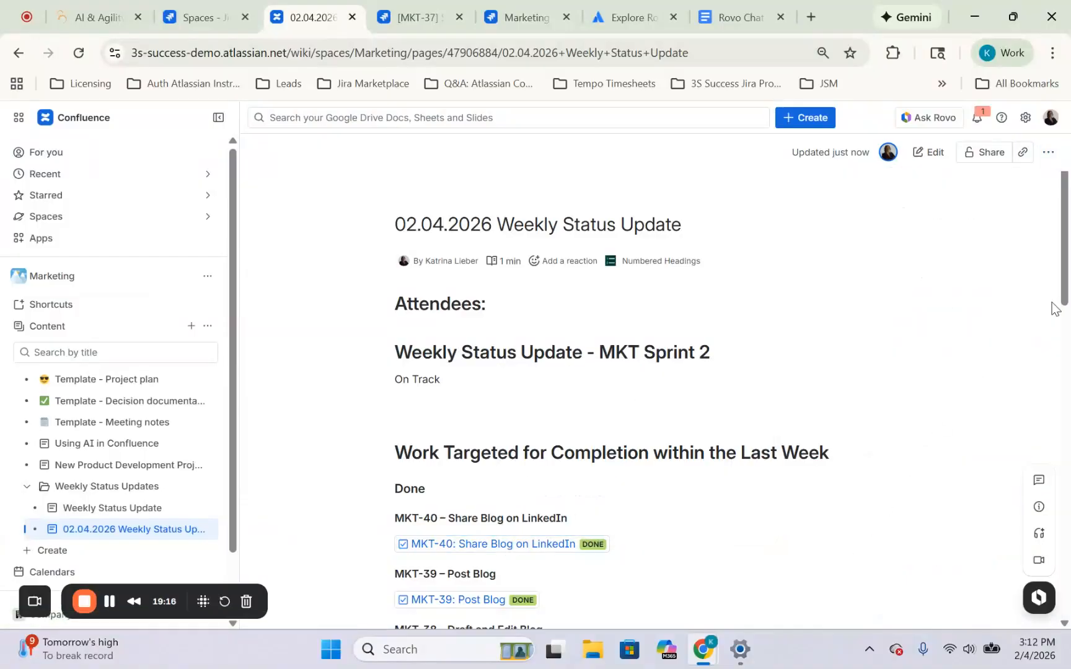
pyautogui.scroll(-15, 982, 380)
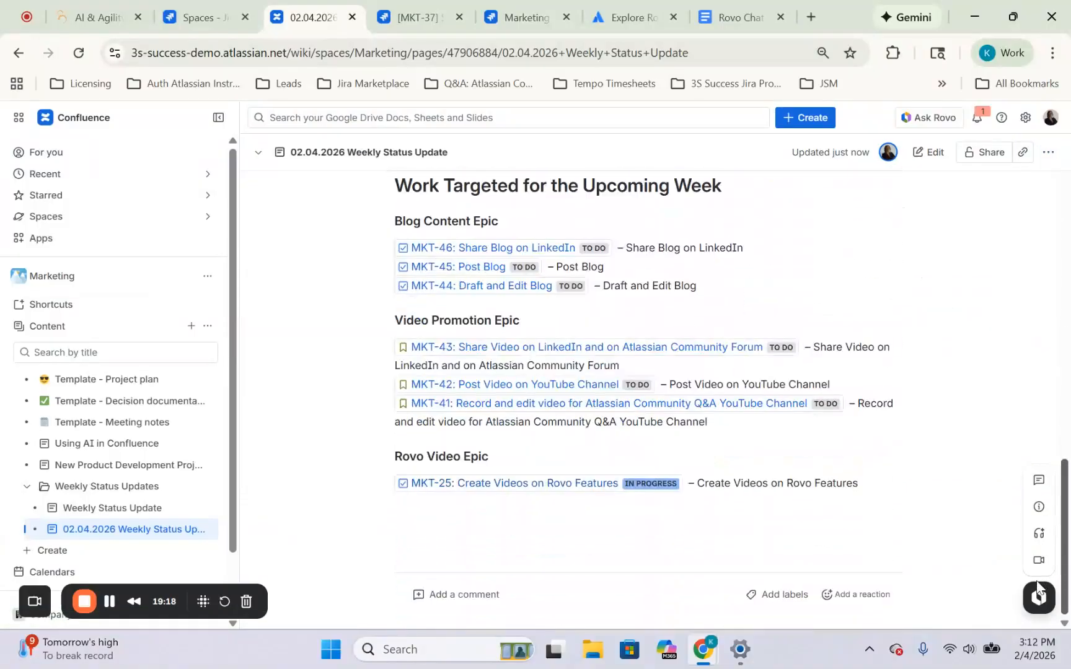
pyautogui.scroll(15, 1039, 589)
# Switch to the Google Docs file of Rovo chat prompts, look through it, and view the Marketing Scrum Board backlog in Jira
pyautogui.click(729, 16)
pyautogui.click(747, 506)
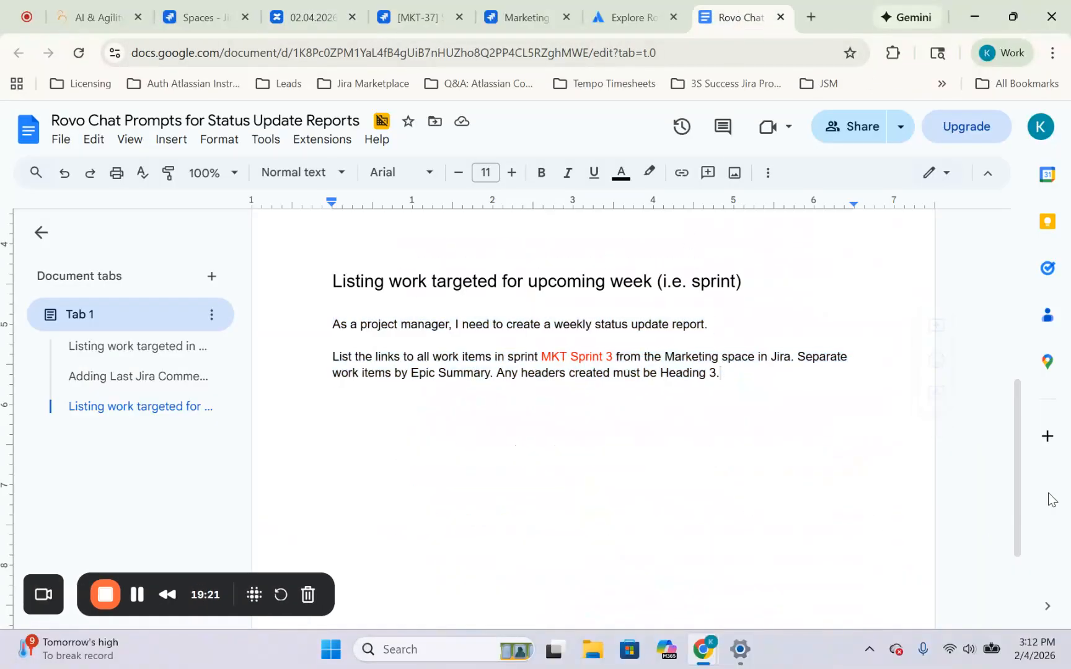
pyautogui.moveTo(1018, 494); pyautogui.dragTo(993, 198)
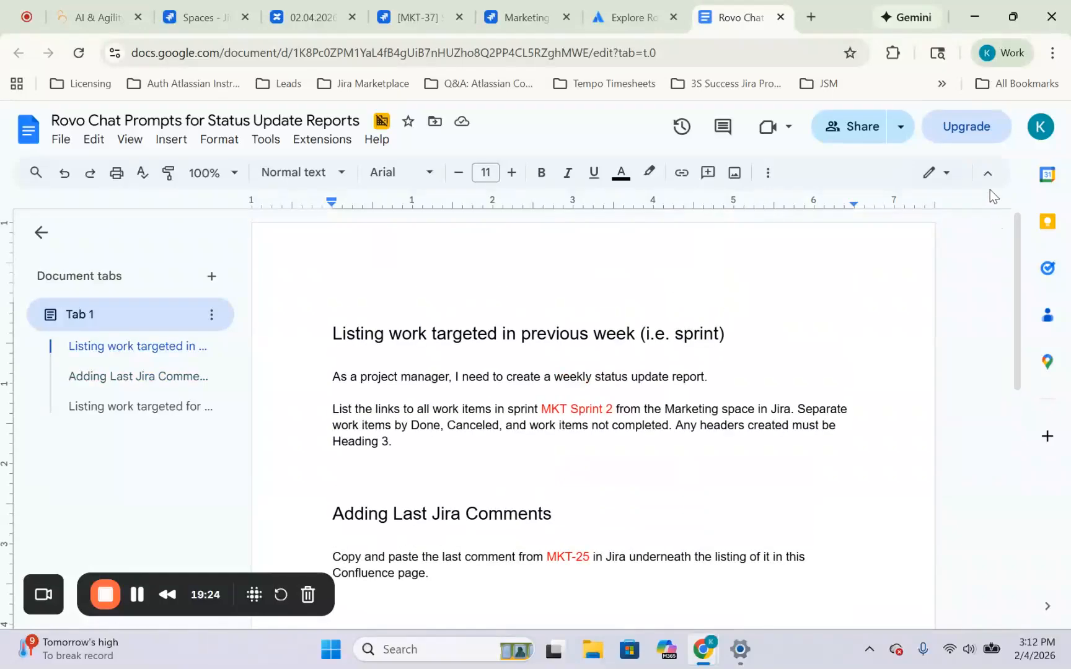
pyautogui.click(631, 11)
pyautogui.click(525, 13)
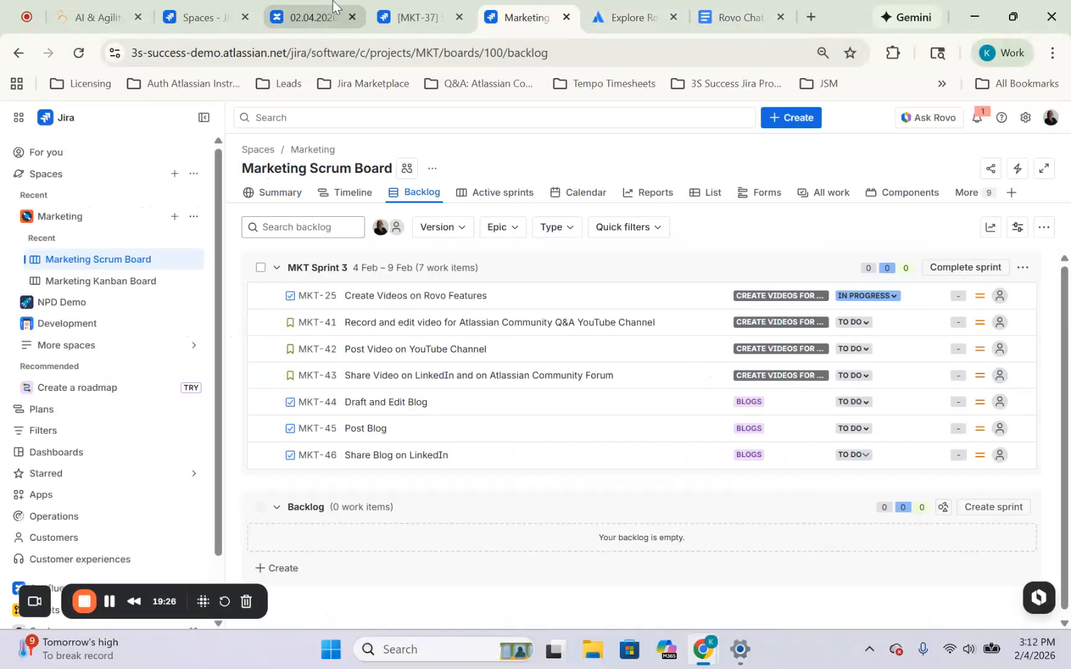
# Return to the published Confluence status page and review its last-week and upcoming-week work sections
pyautogui.click(303, 12)
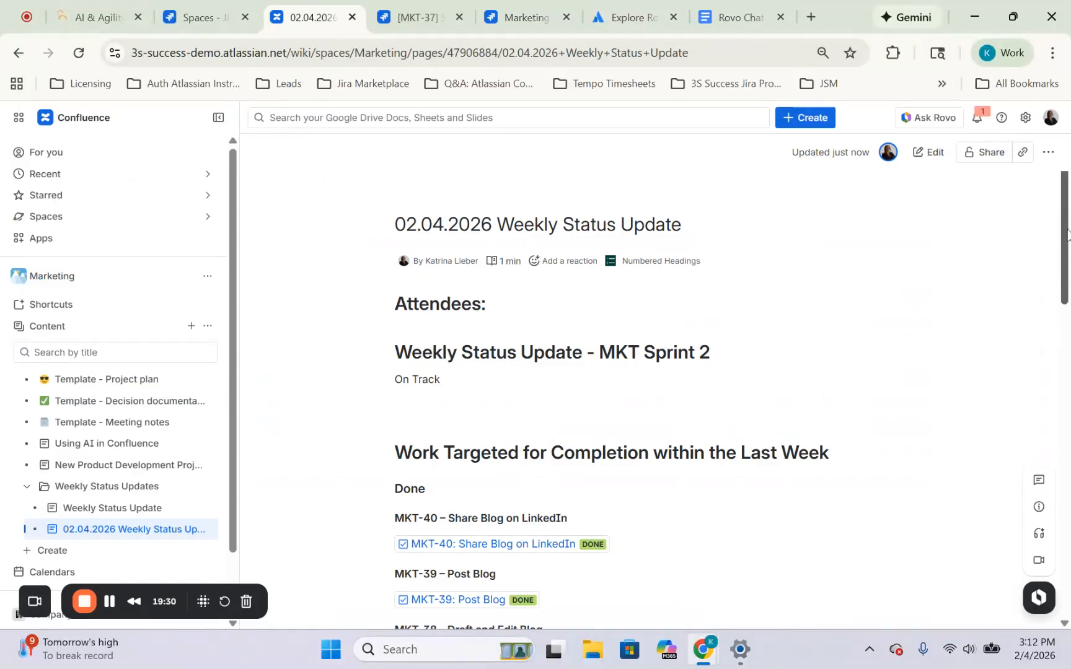
pyautogui.moveTo(1064, 250); pyautogui.dragTo(1057, 326)
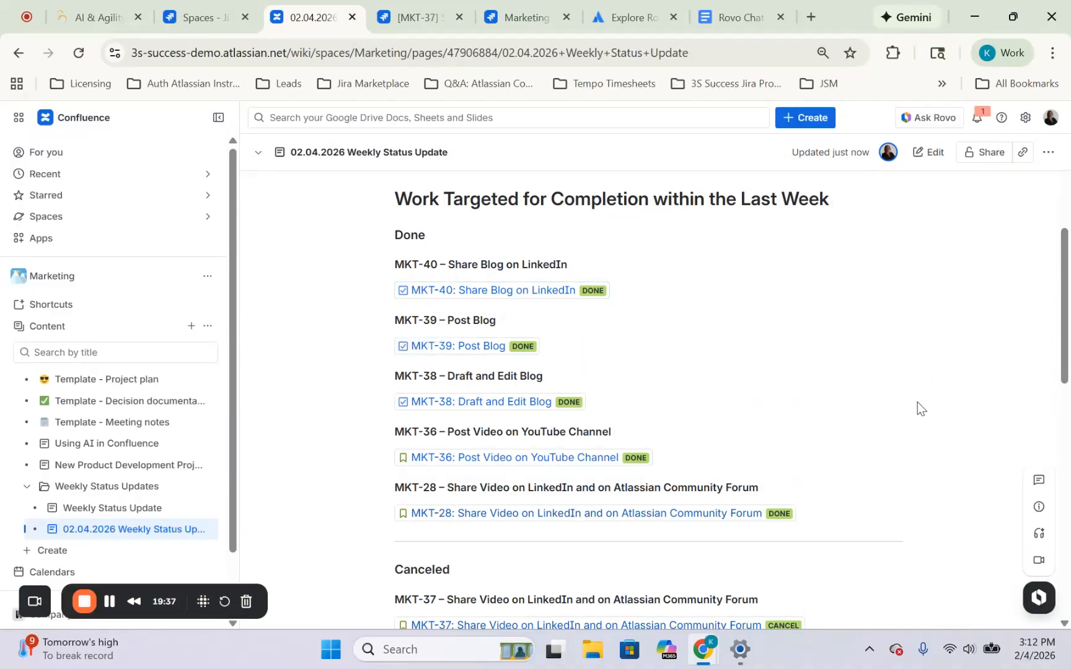
pyautogui.click(925, 378)
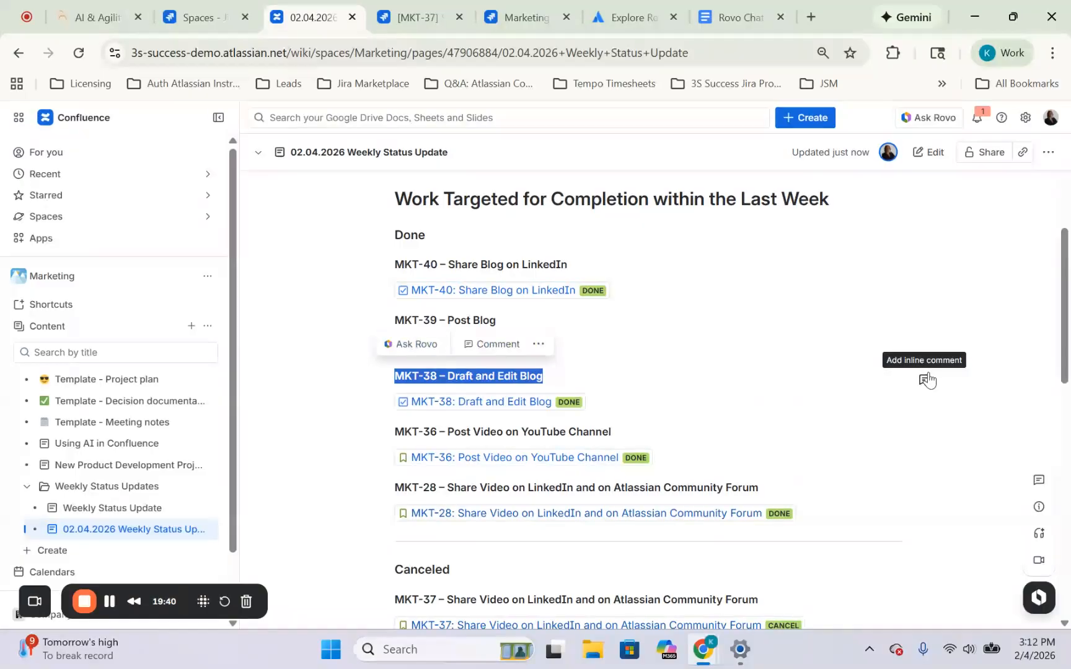
pyautogui.click(781, 359)
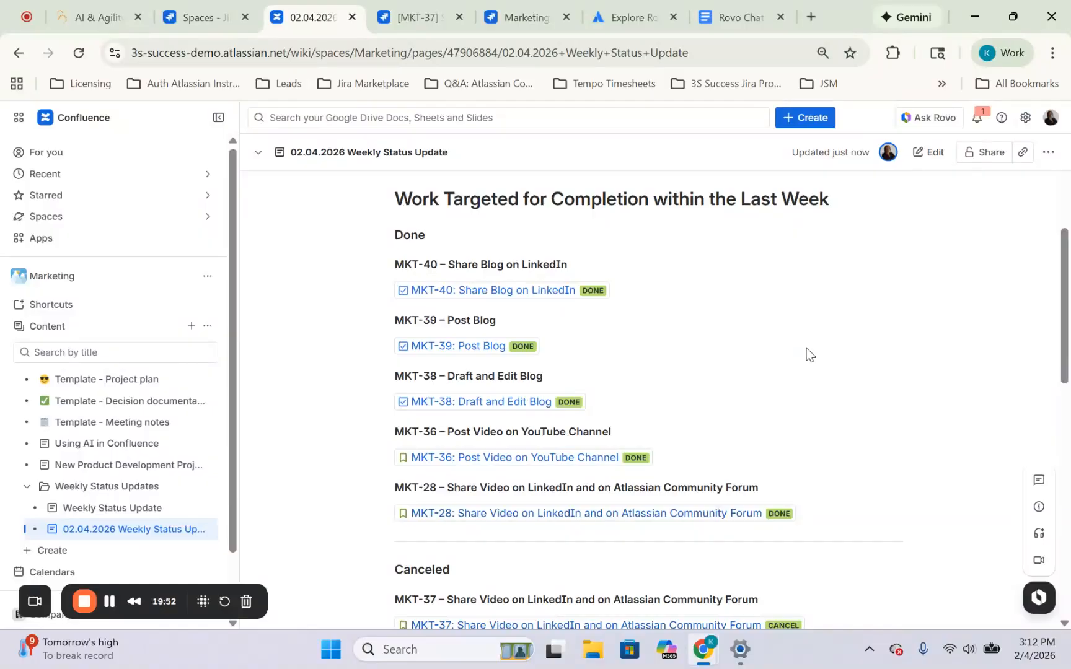
pyautogui.moveTo(1065, 329); pyautogui.dragTo(1038, 549)
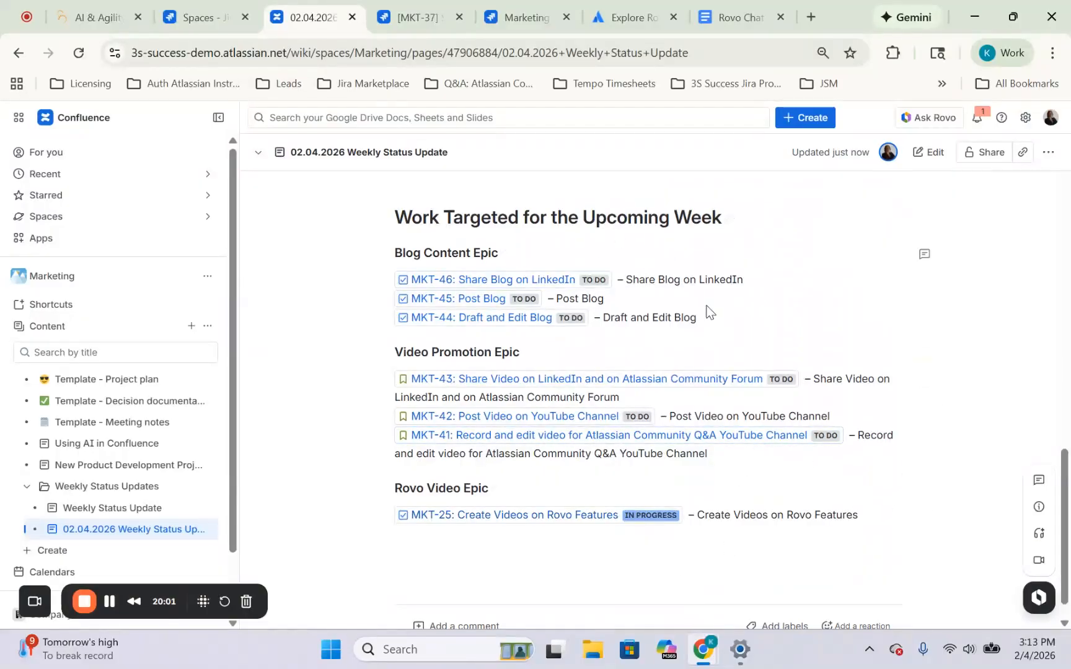
pyautogui.tripleClick(909, 493)
pyautogui.click(980, 335)
pyautogui.moveTo(1067, 565); pyautogui.dragTo(1052, 274)
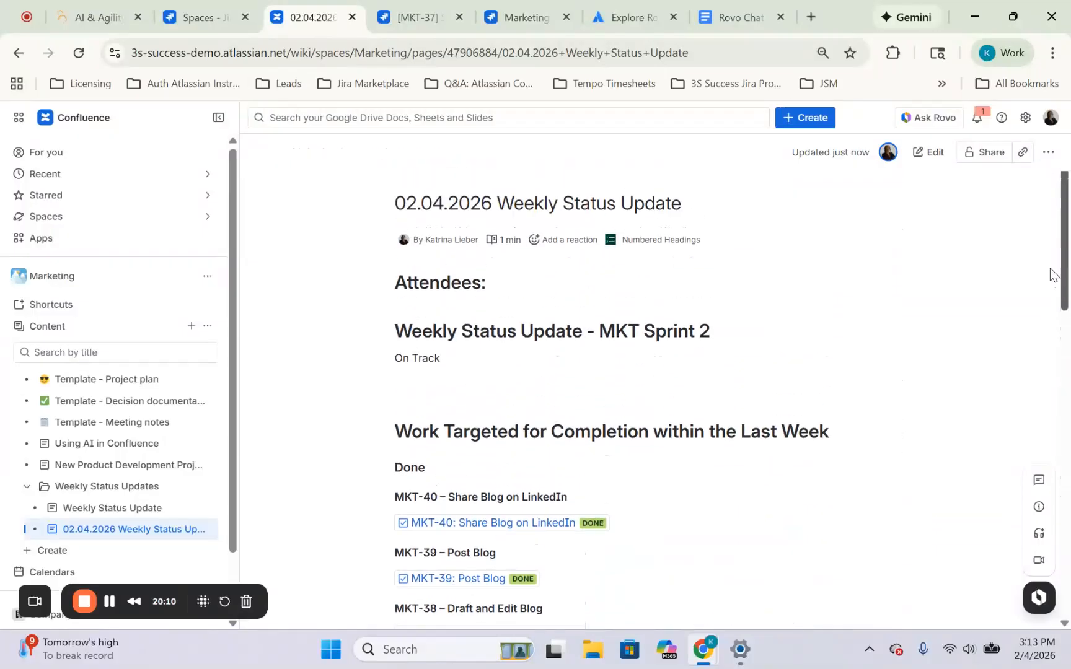